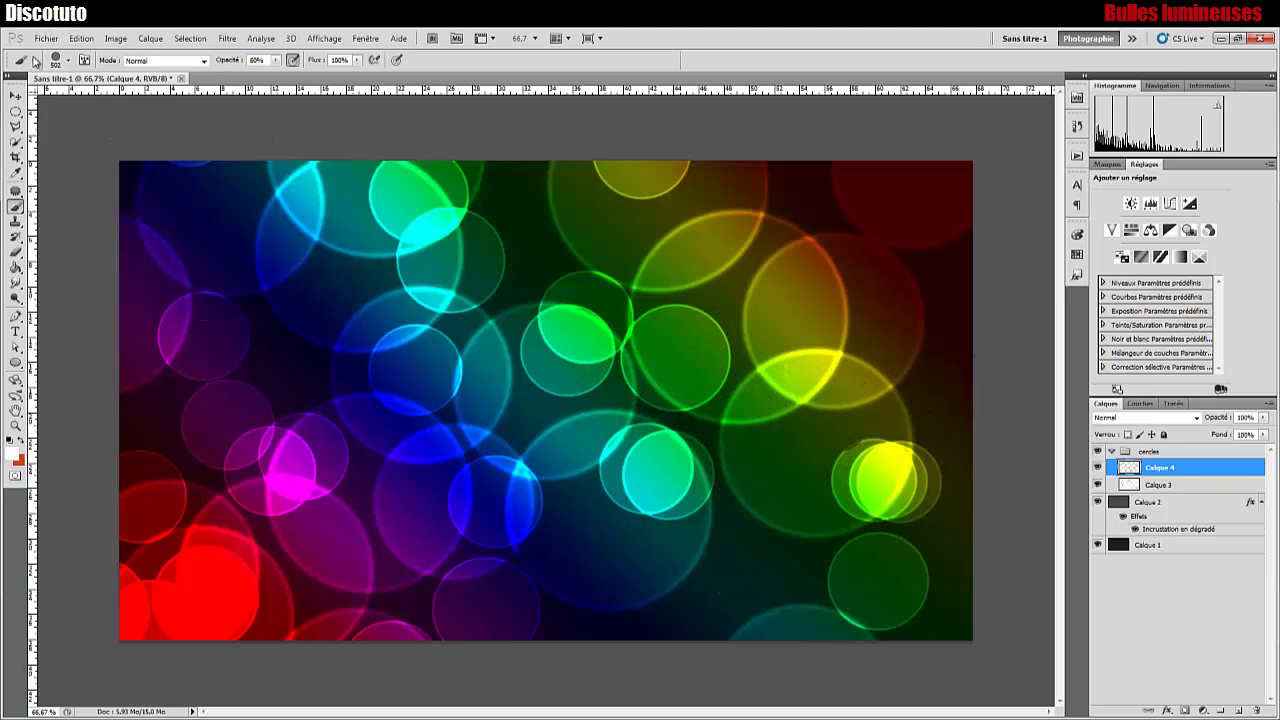
# Step: Create a new 1200 x 1600 pixel RGB document at 96 pixels/inch with a white background
pyautogui.click(46, 38)
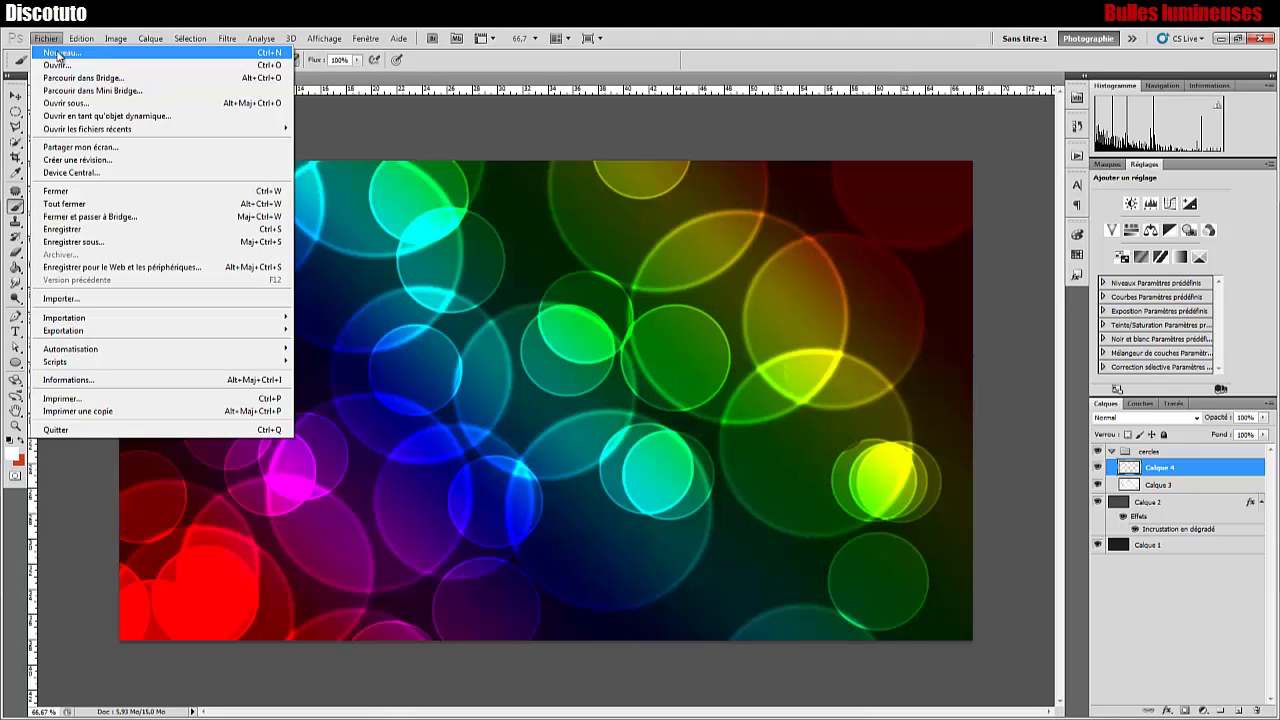
pyautogui.click(58, 54)
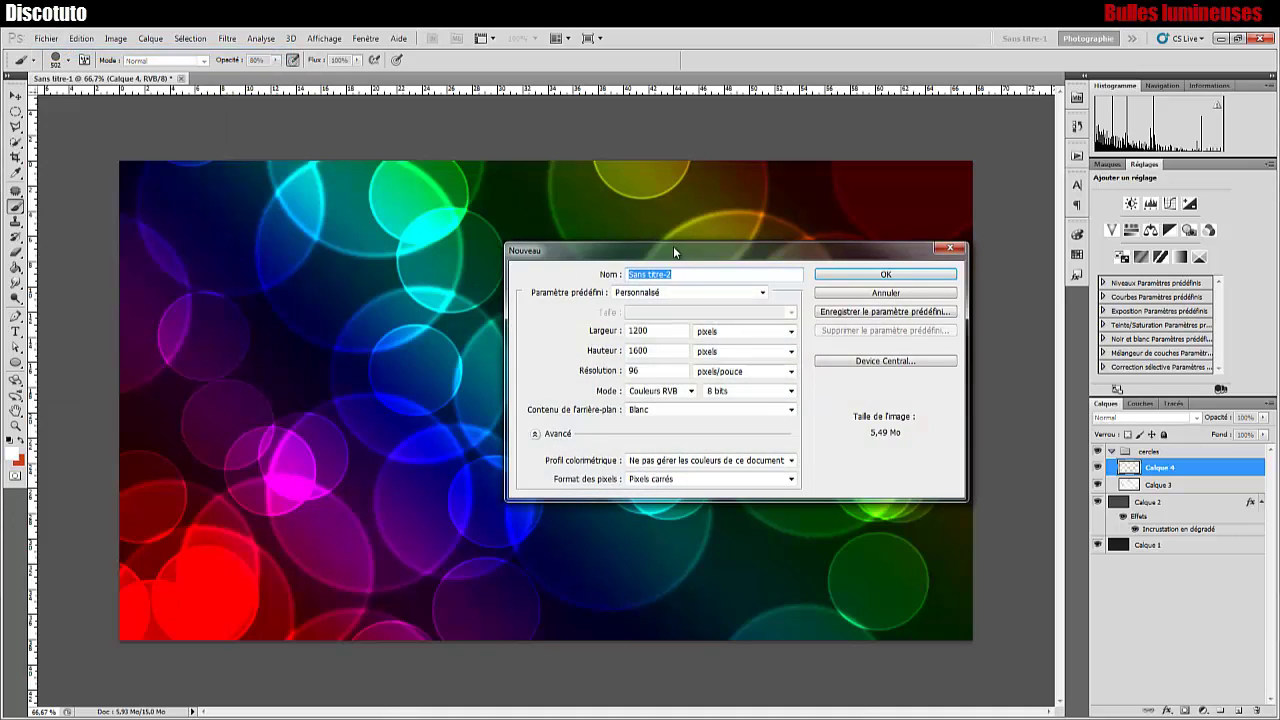
pyautogui.moveTo(673, 245); pyautogui.dragTo(661, 307)
pyautogui.moveTo(680, 413); pyautogui.dragTo(796, 314)
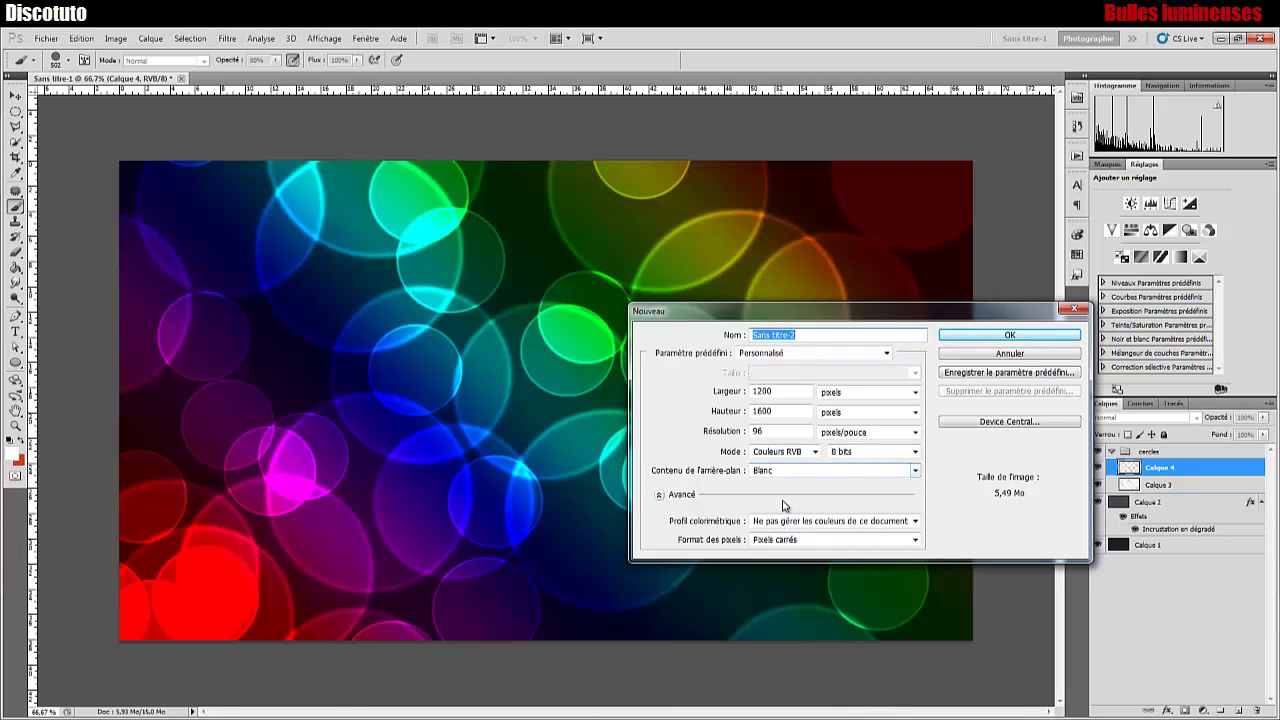
pyautogui.click(1030, 337)
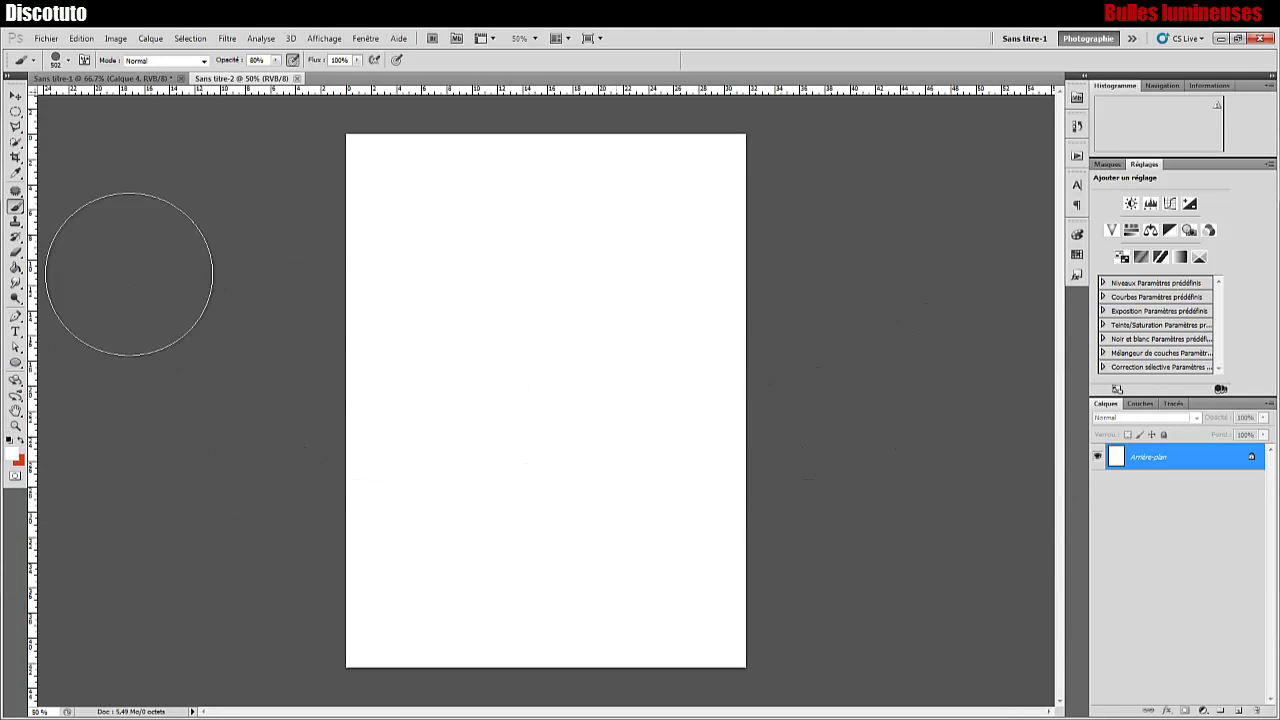
# Step: Set the foreground colour to #181818 and fill the background layer with it using the Paint Bucket
pyautogui.click(15, 268)
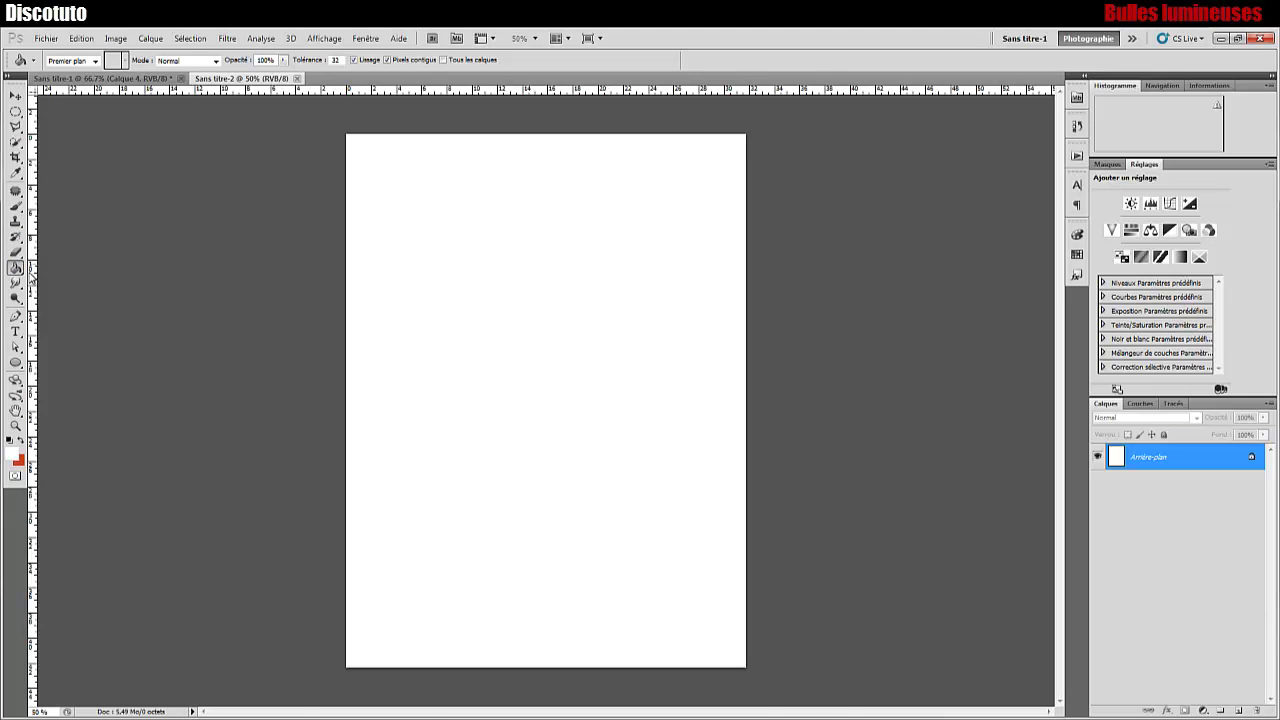
pyautogui.click(12, 455)
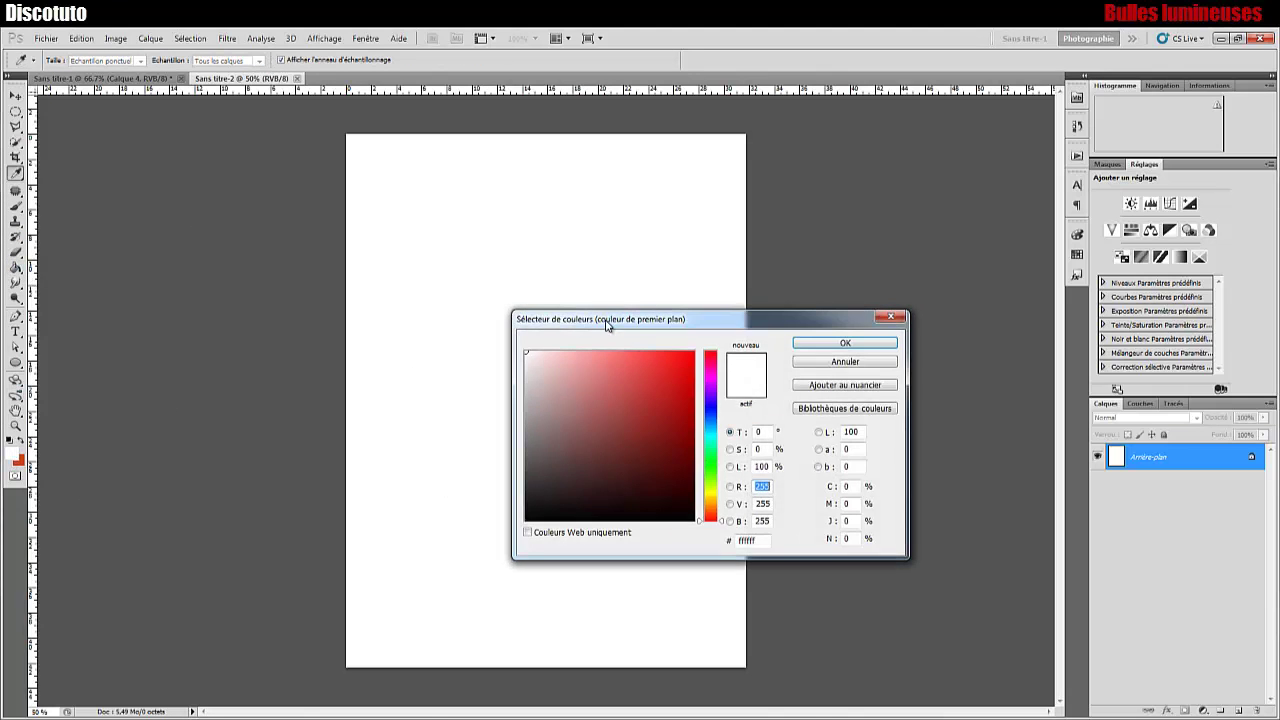
pyautogui.moveTo(630, 323); pyautogui.dragTo(750, 236)
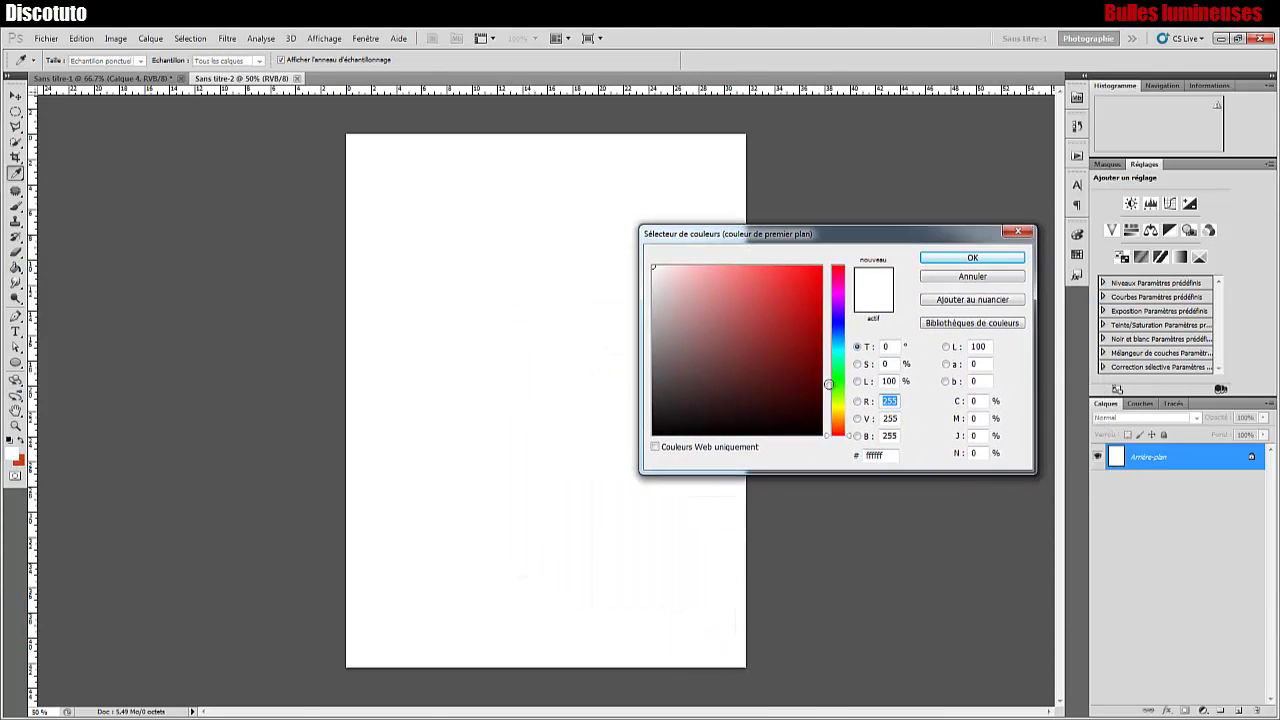
pyautogui.click(880, 455)
pyautogui.moveTo(694, 409); pyautogui.dragTo(609, 419)
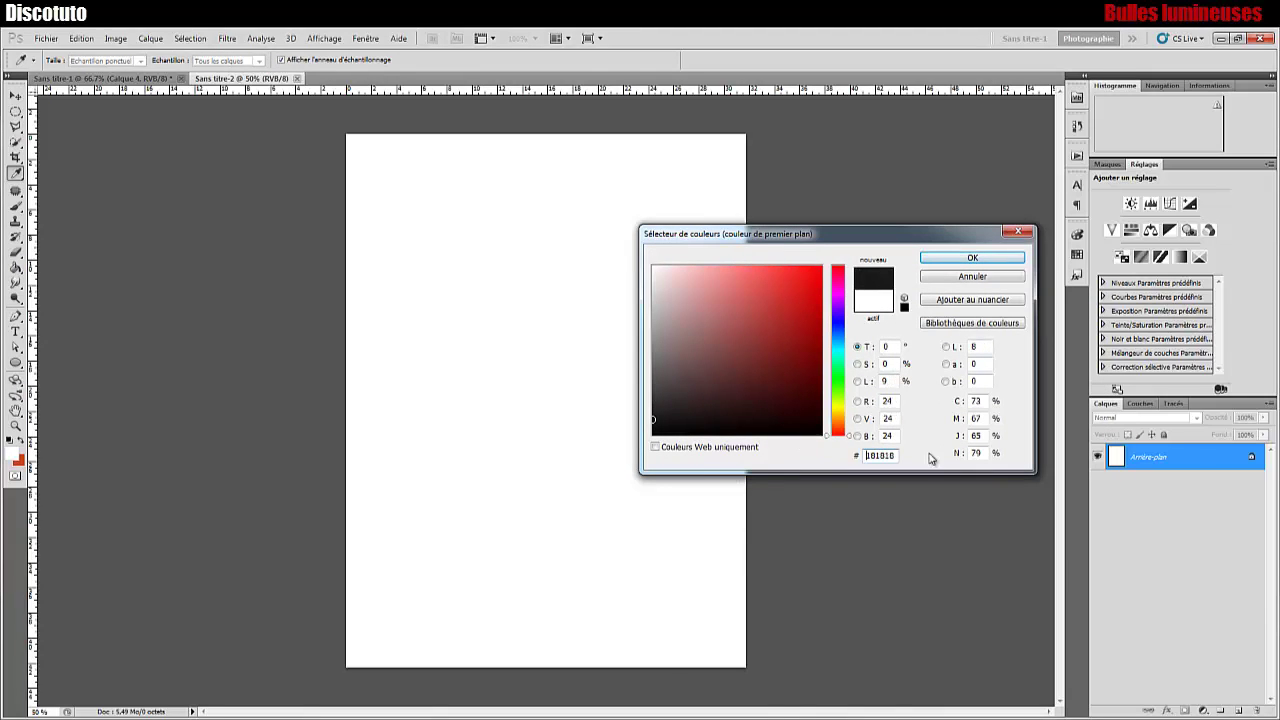
pyautogui.click(972, 258)
pyautogui.press('g')
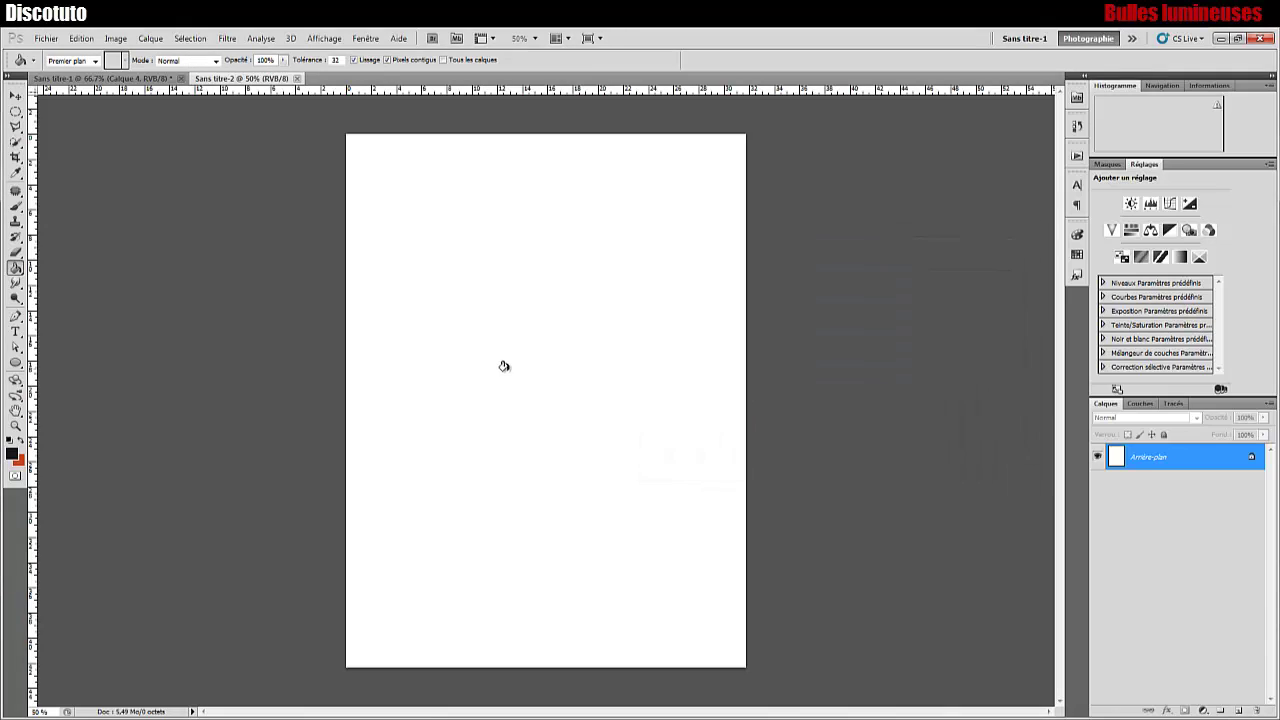
pyautogui.click(723, 316)
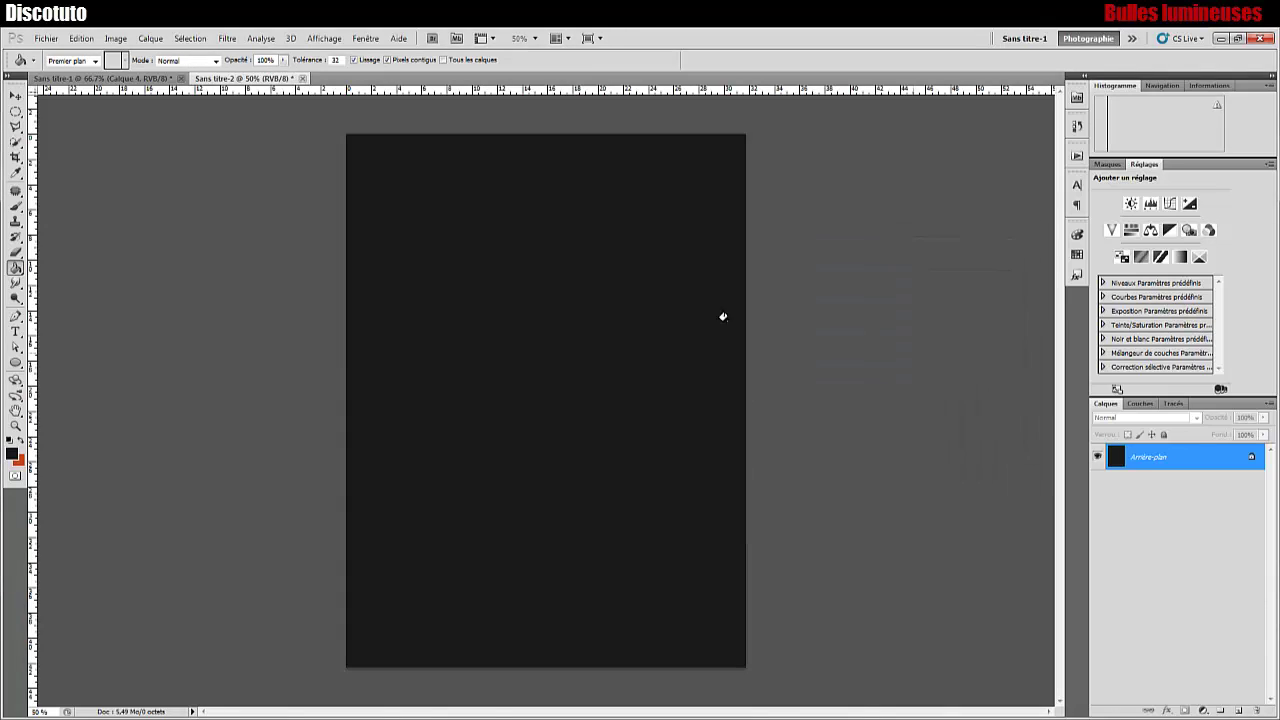
# Step: Add a new layer above the background and fill it with colour #474747
pyautogui.click(1238, 710)
pyautogui.click(12, 455)
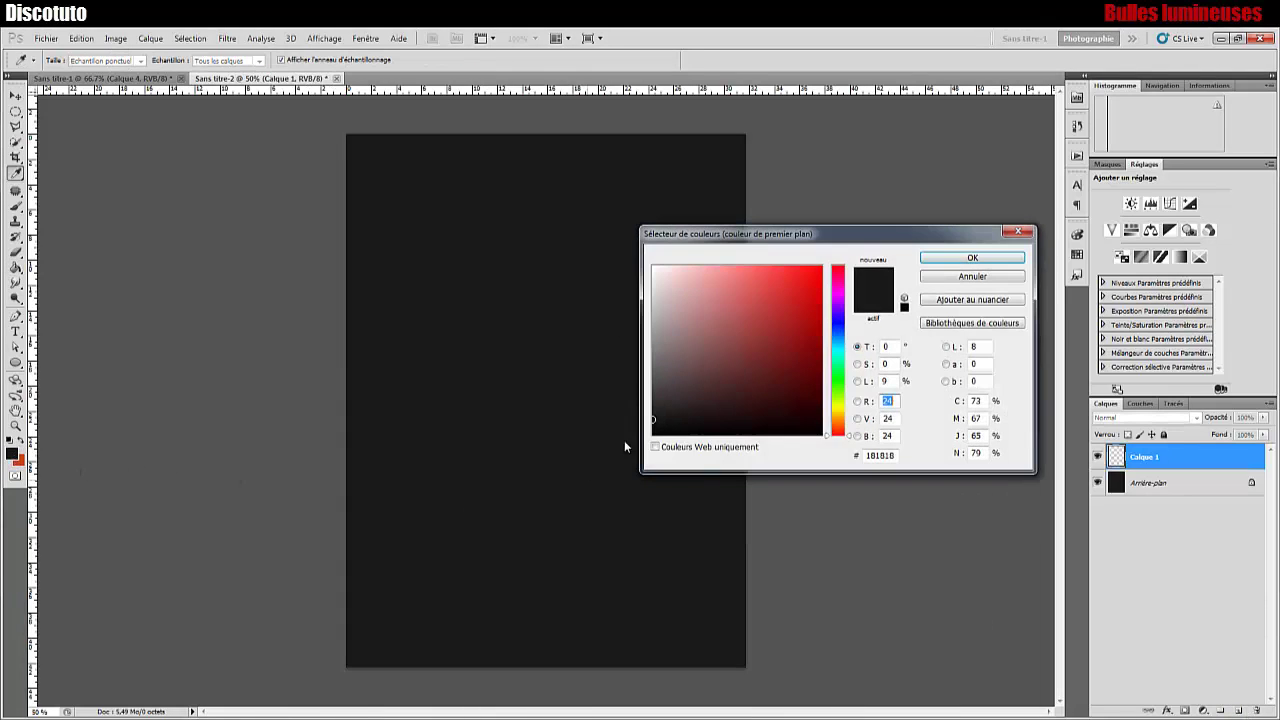
pyautogui.doubleClick(895, 456)
pyautogui.write('474747')
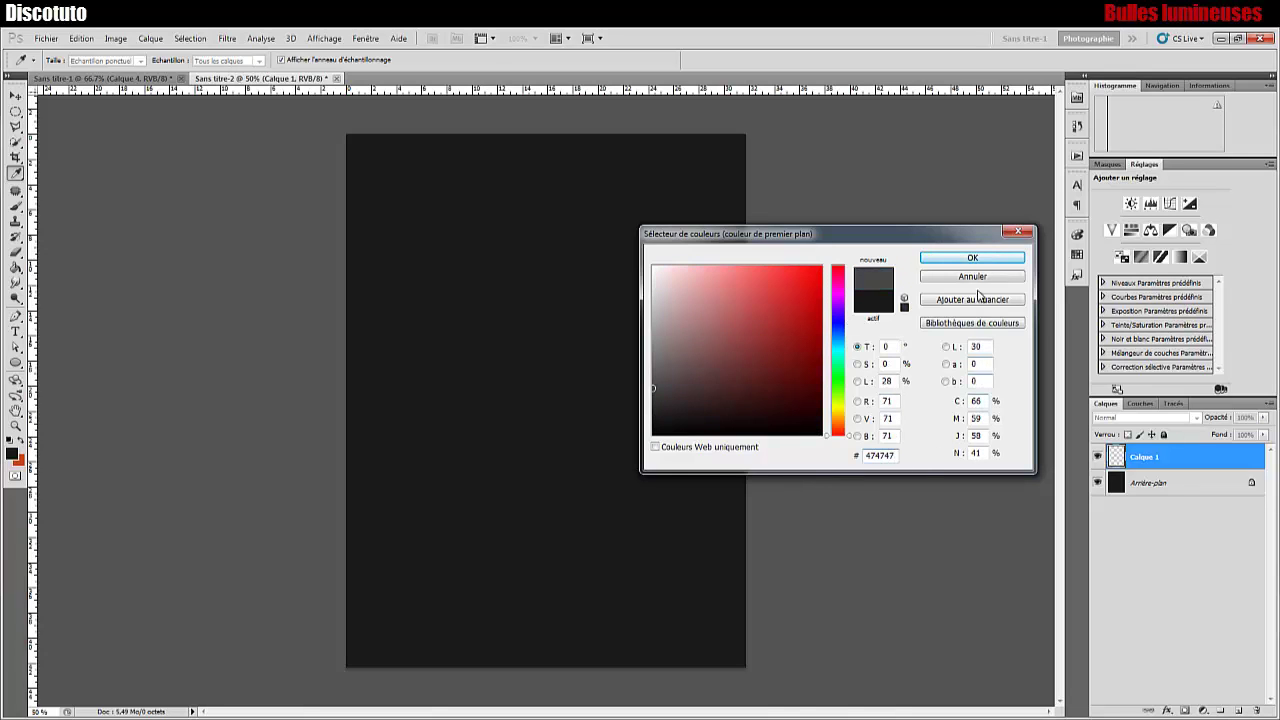
pyautogui.click(1003, 258)
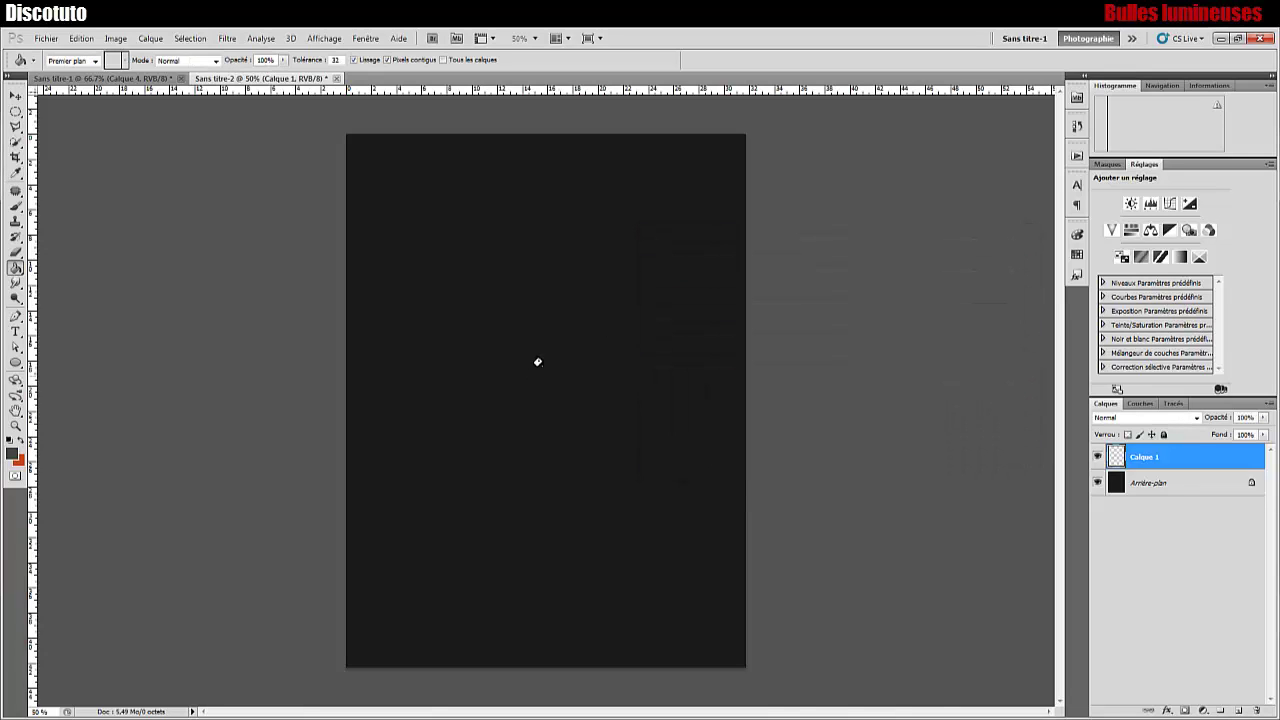
pyautogui.click(446, 363)
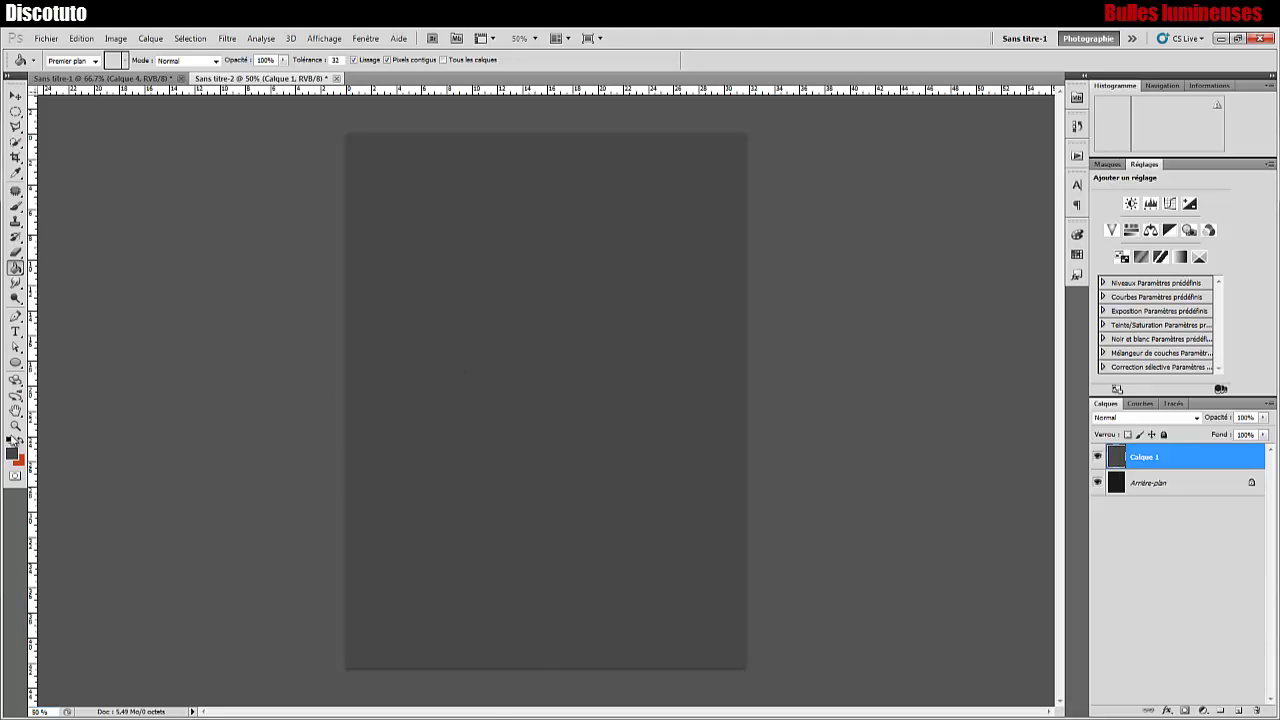
# Step: Add a gradient overlay (Incrustation en dégradé) to the new grey layer with blend mode Incrustation and a 45° angle
pyautogui.doubleClick(1208, 456)
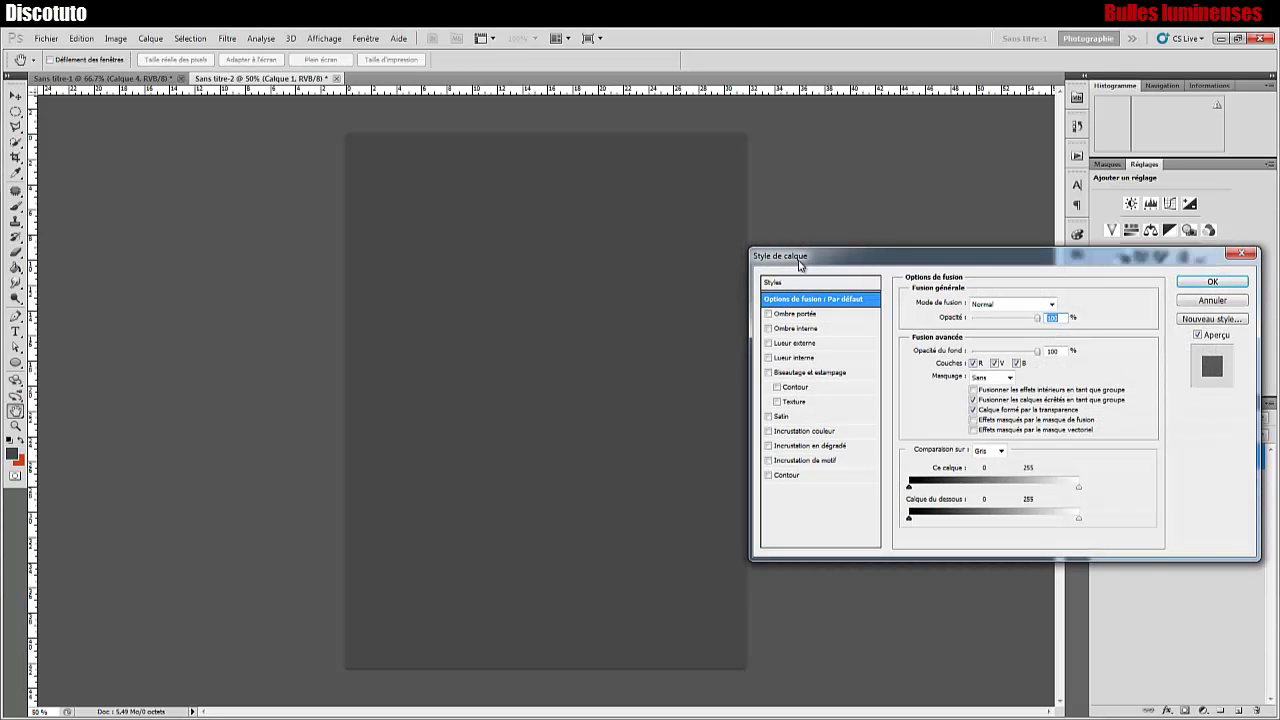
pyautogui.moveTo(800, 265)
pyautogui.mouseDown()
pyautogui.moveTo(557, 252)
pyautogui.moveTo(606, 371)
pyautogui.moveTo(774, 286)
pyautogui.moveTo(808, 250)
pyautogui.mouseUp()
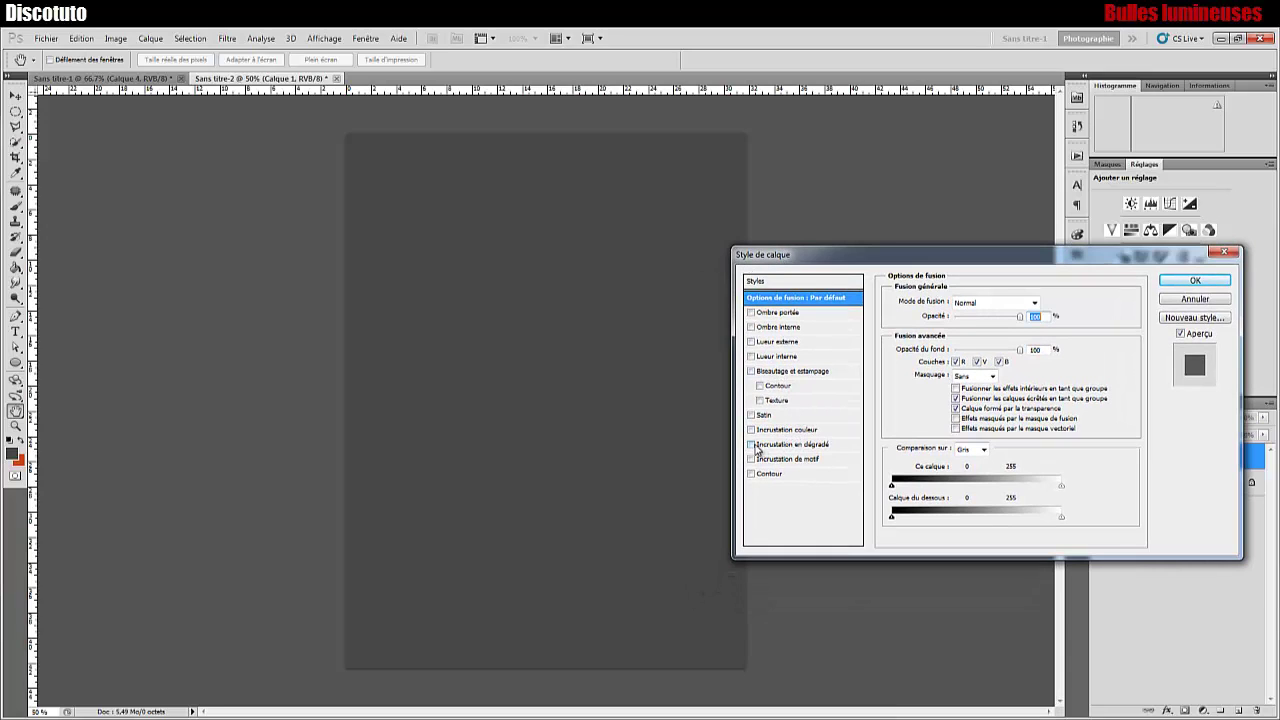
pyautogui.click(752, 446)
pyautogui.click(782, 446)
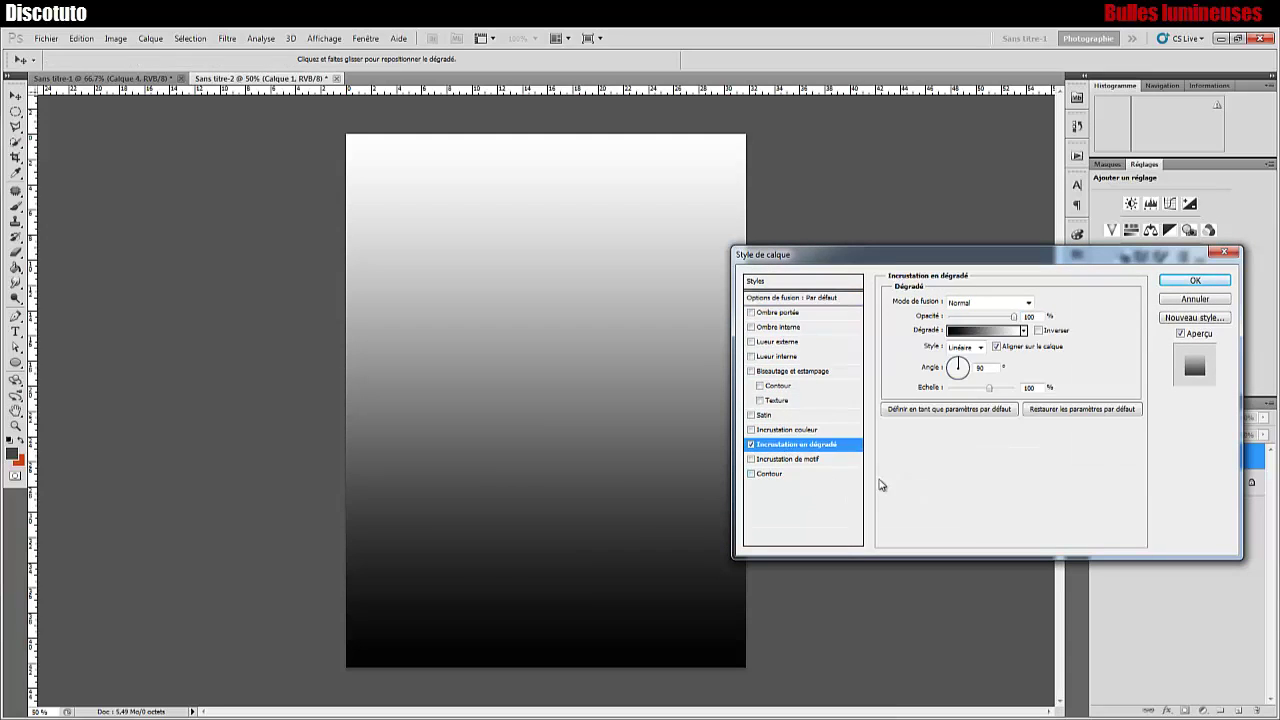
pyautogui.click(1028, 302)
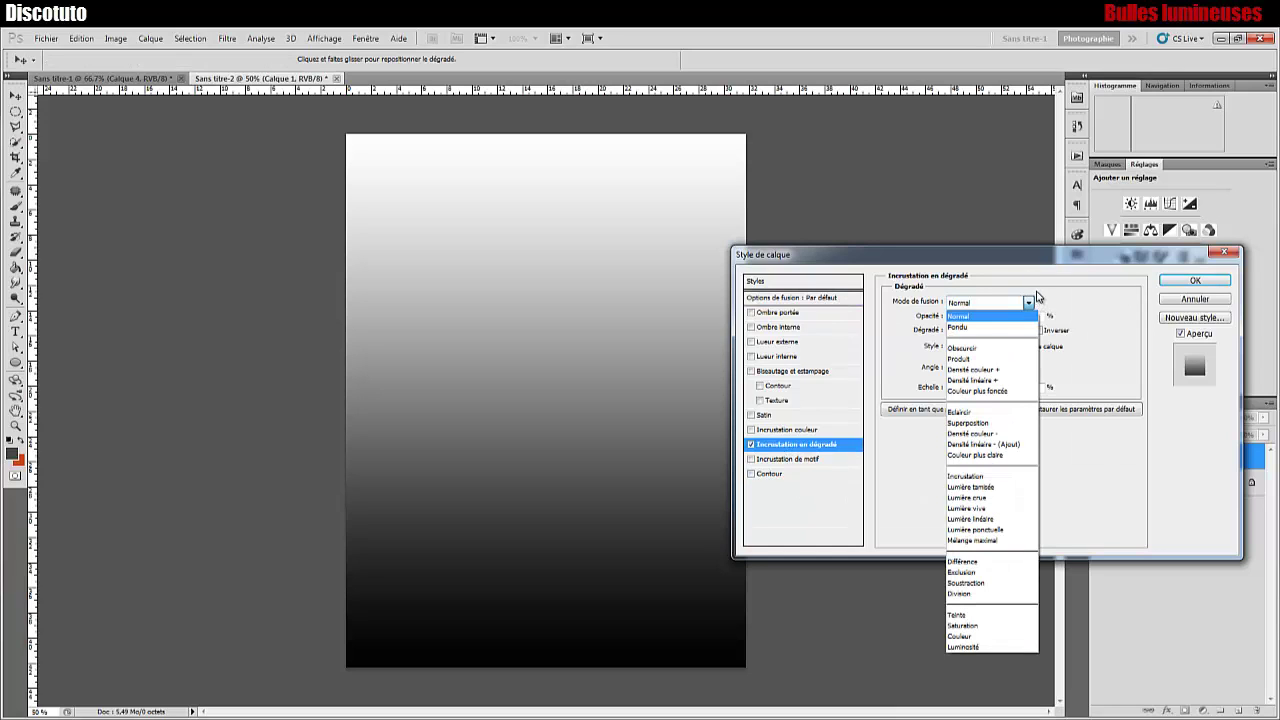
pyautogui.click(980, 477)
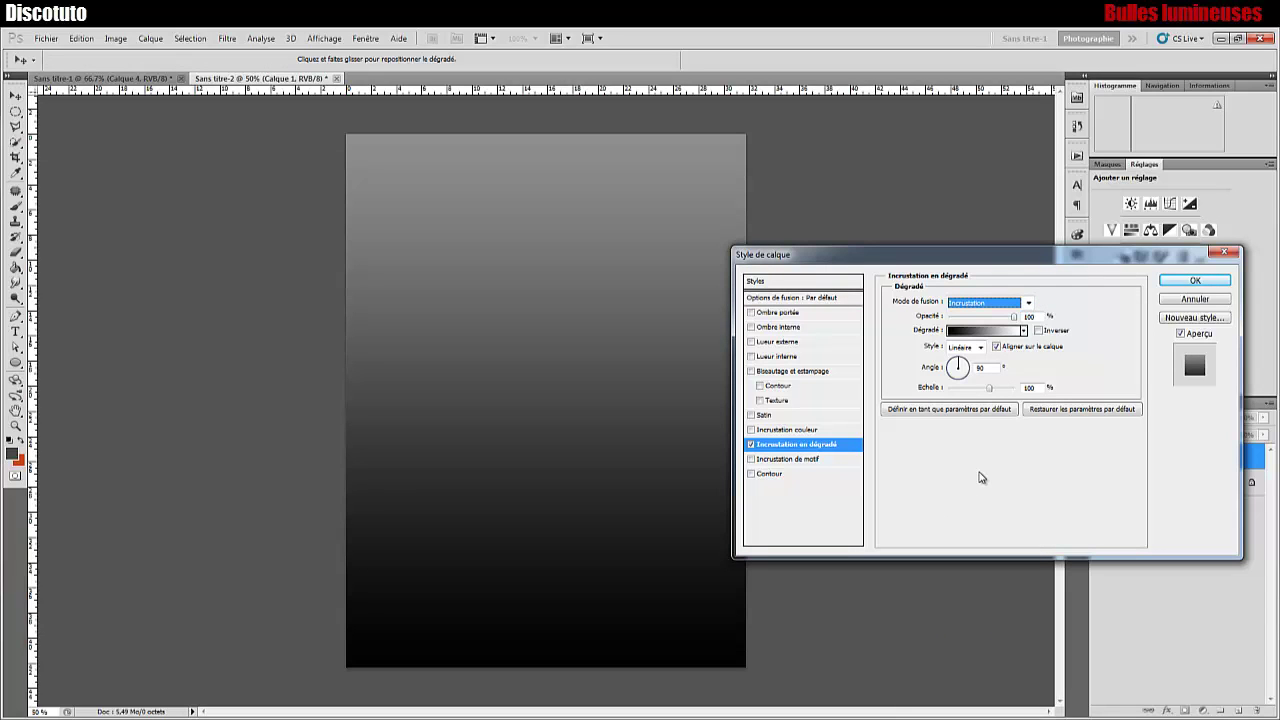
pyautogui.doubleClick(998, 367)
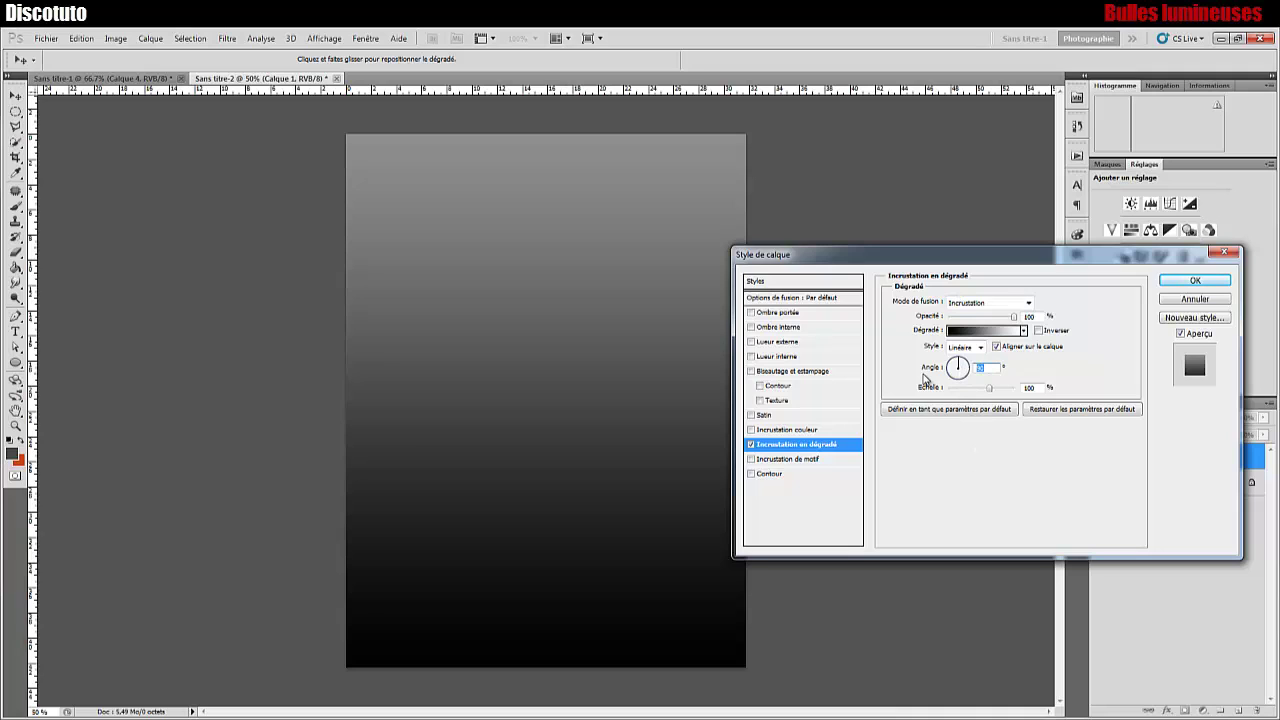
pyautogui.write('45')
# Step: Choose the Spectre preset as the overlay gradient and apply the layer style
pyautogui.click(1000, 331)
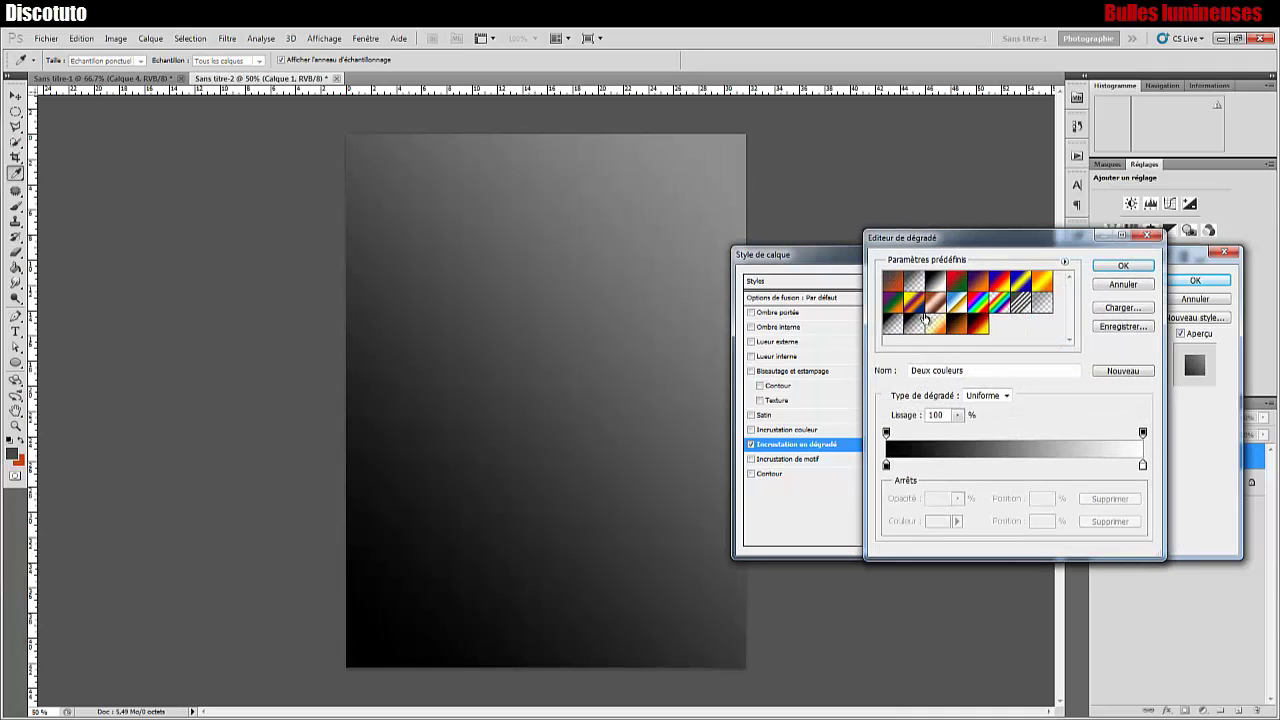
pyautogui.moveTo(962, 237); pyautogui.dragTo(962, 211)
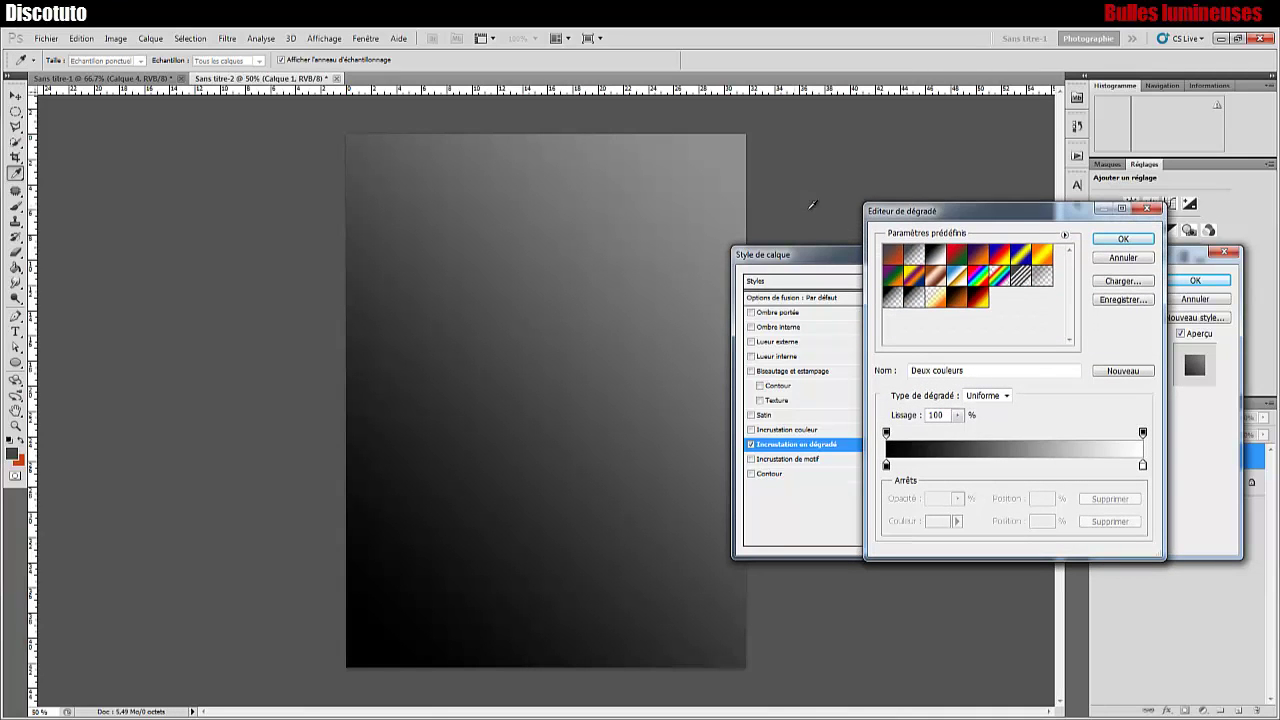
pyautogui.click(978, 276)
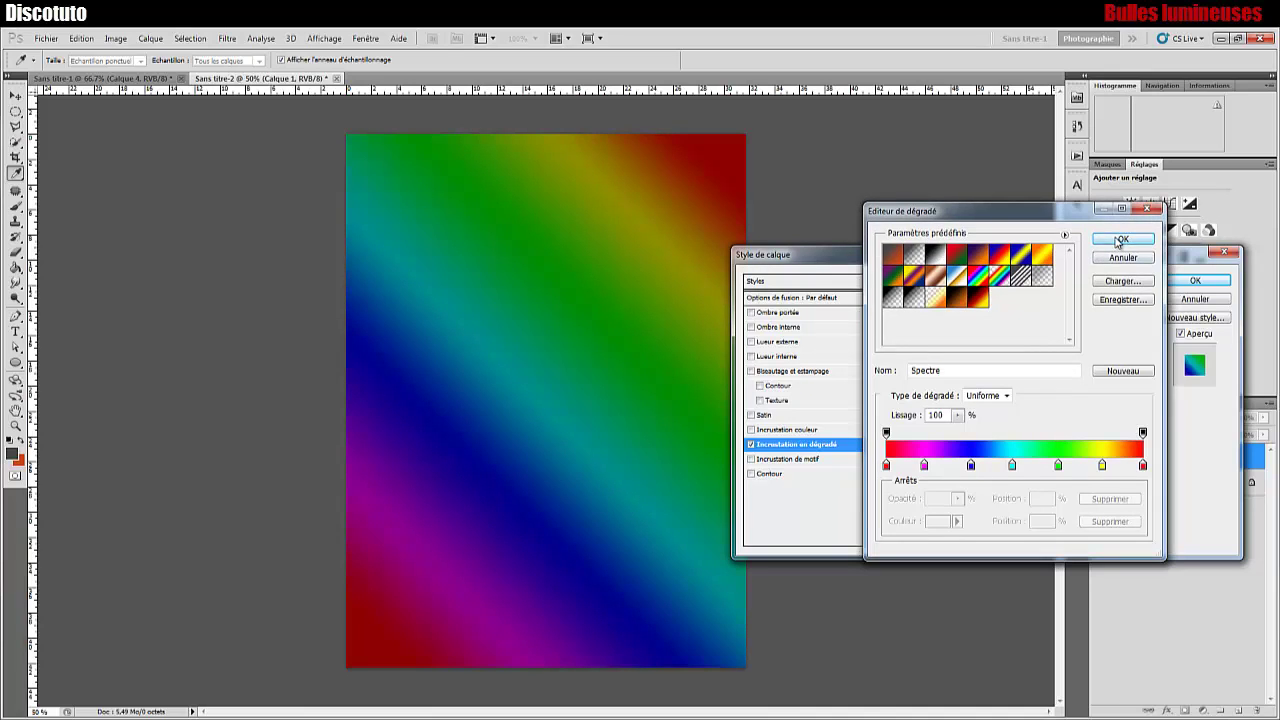
pyautogui.click(1121, 241)
pyautogui.click(1195, 281)
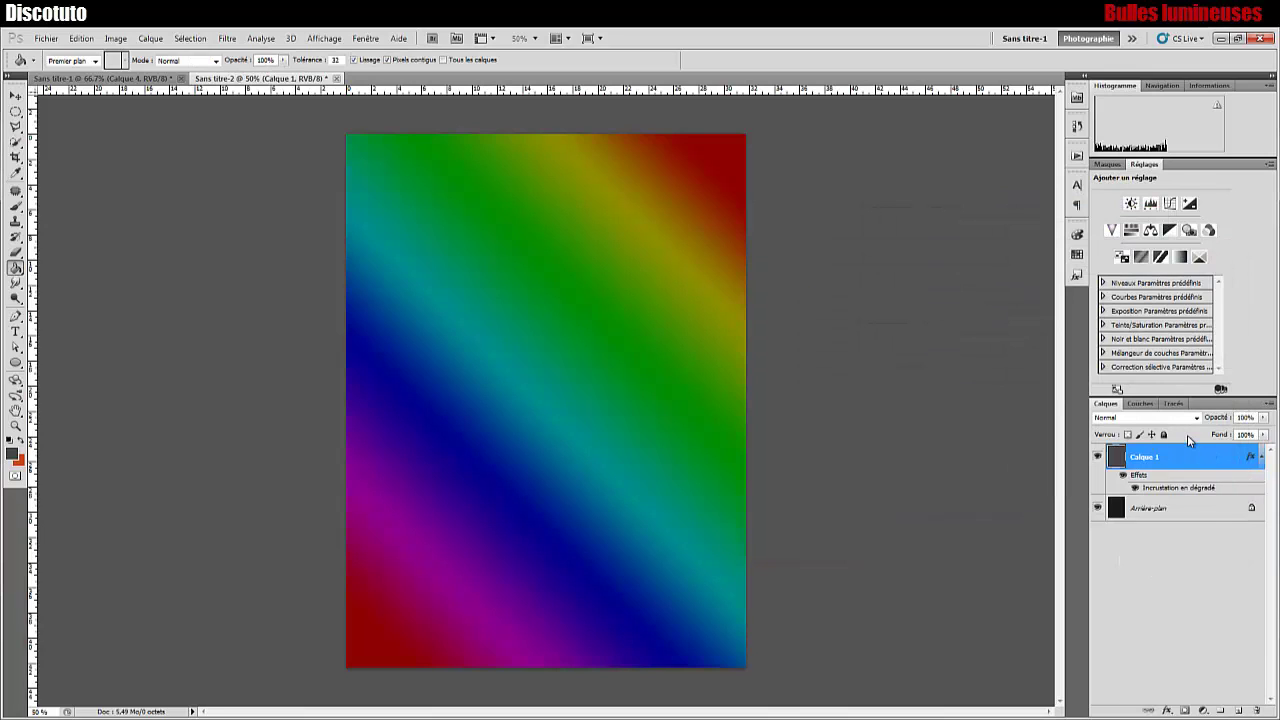
# Step: Set the gradient layer's blend mode to Incrustation and deselect the layer
pyautogui.click(1138, 419)
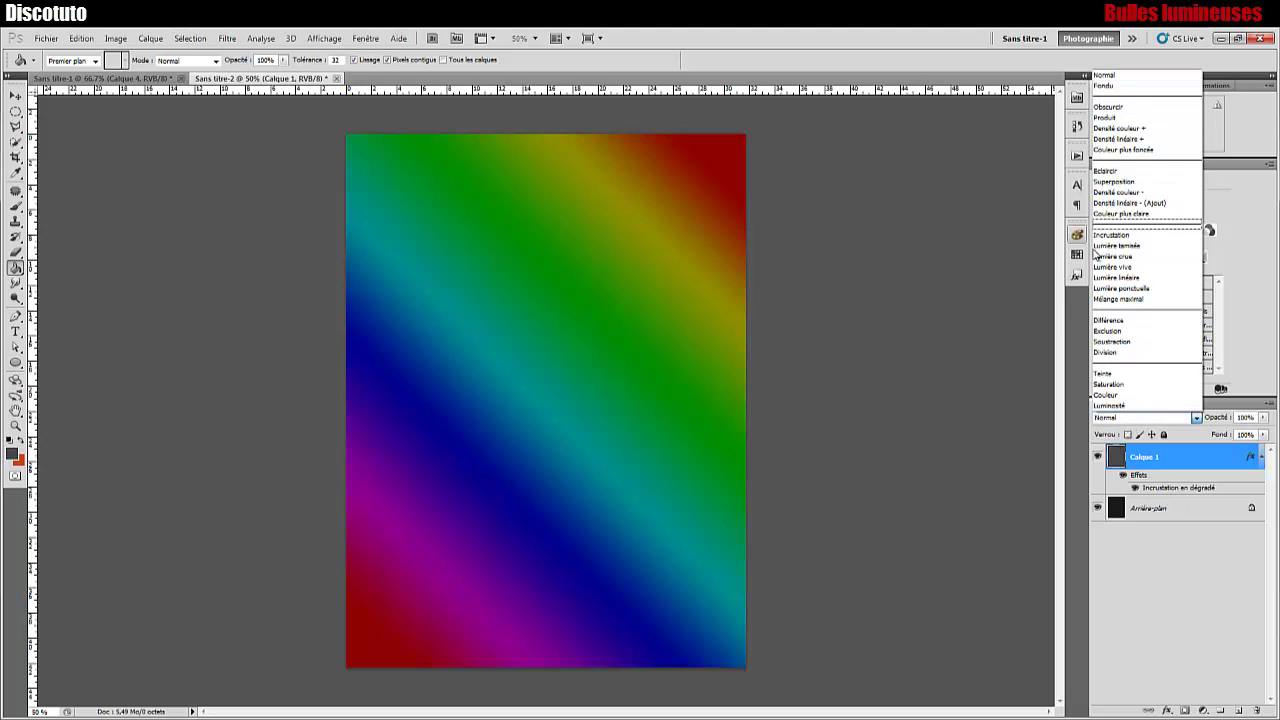
pyautogui.click(1108, 235)
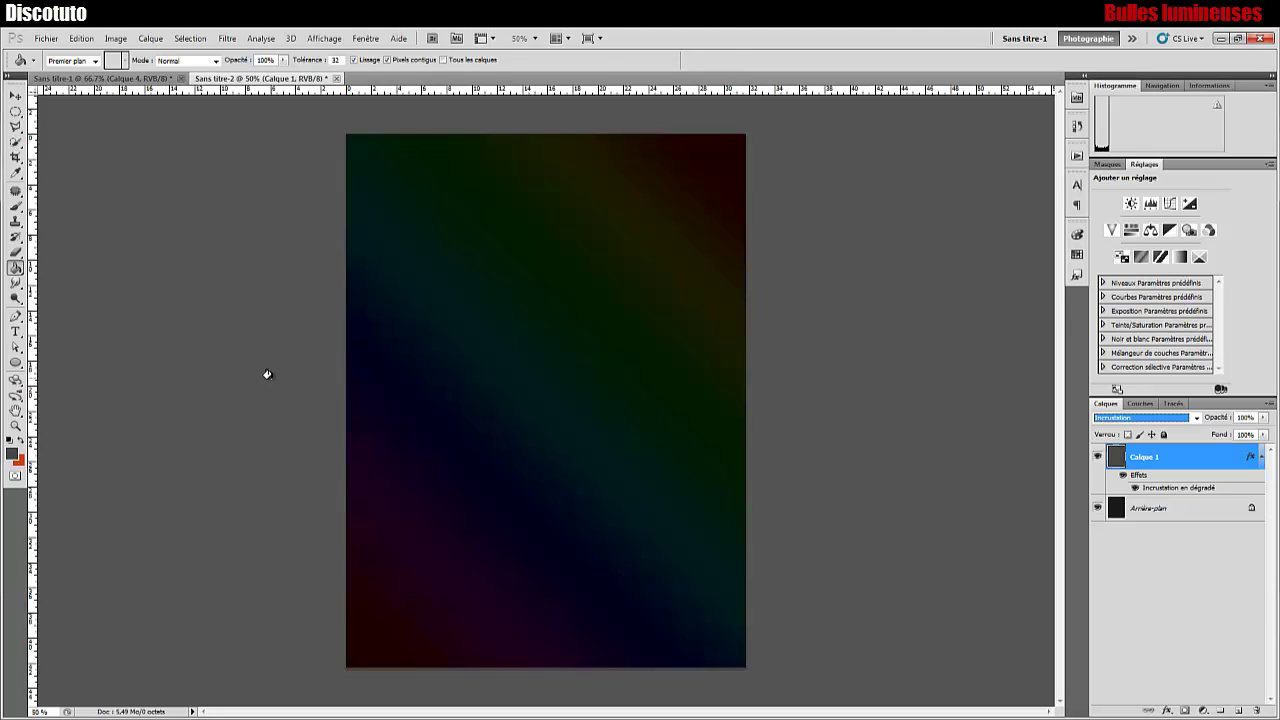
pyautogui.click(1190, 546)
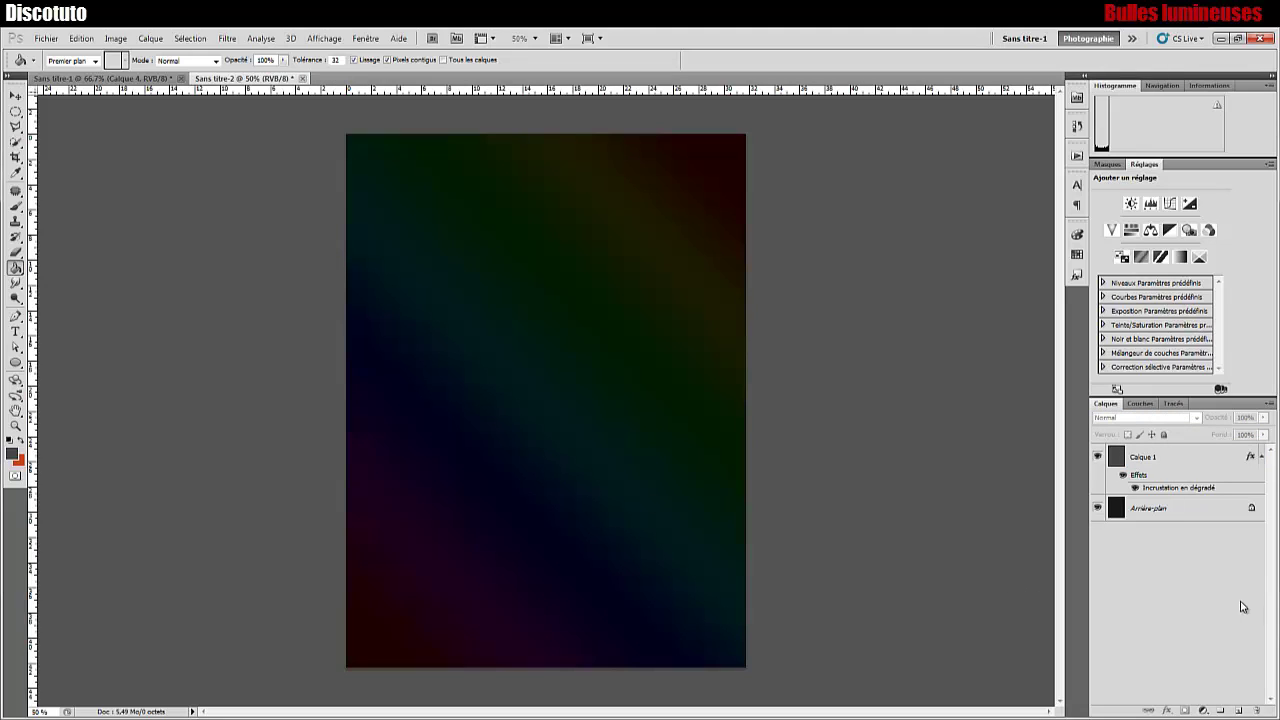
# Step: Hide both existing layers and draw a dark grey circle about 8 cm wide near the canvas centre with the Ellipse tool
pyautogui.click(1098, 457)
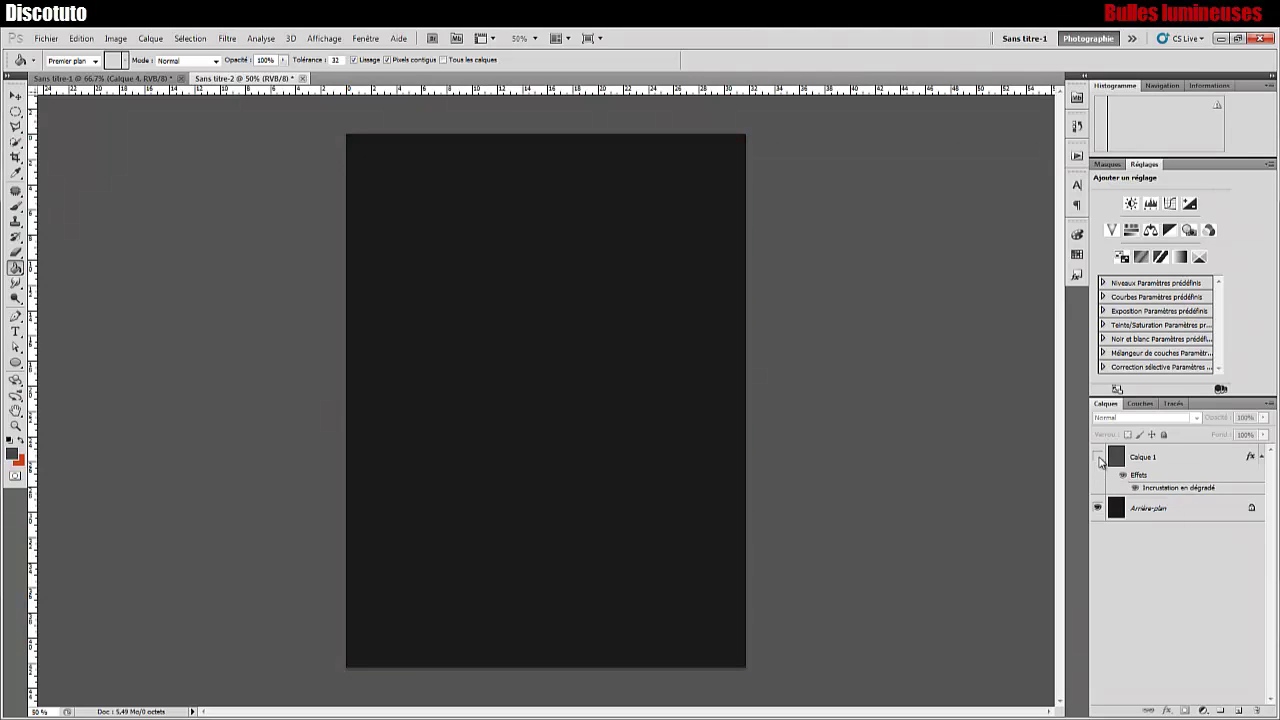
pyautogui.click(1098, 510)
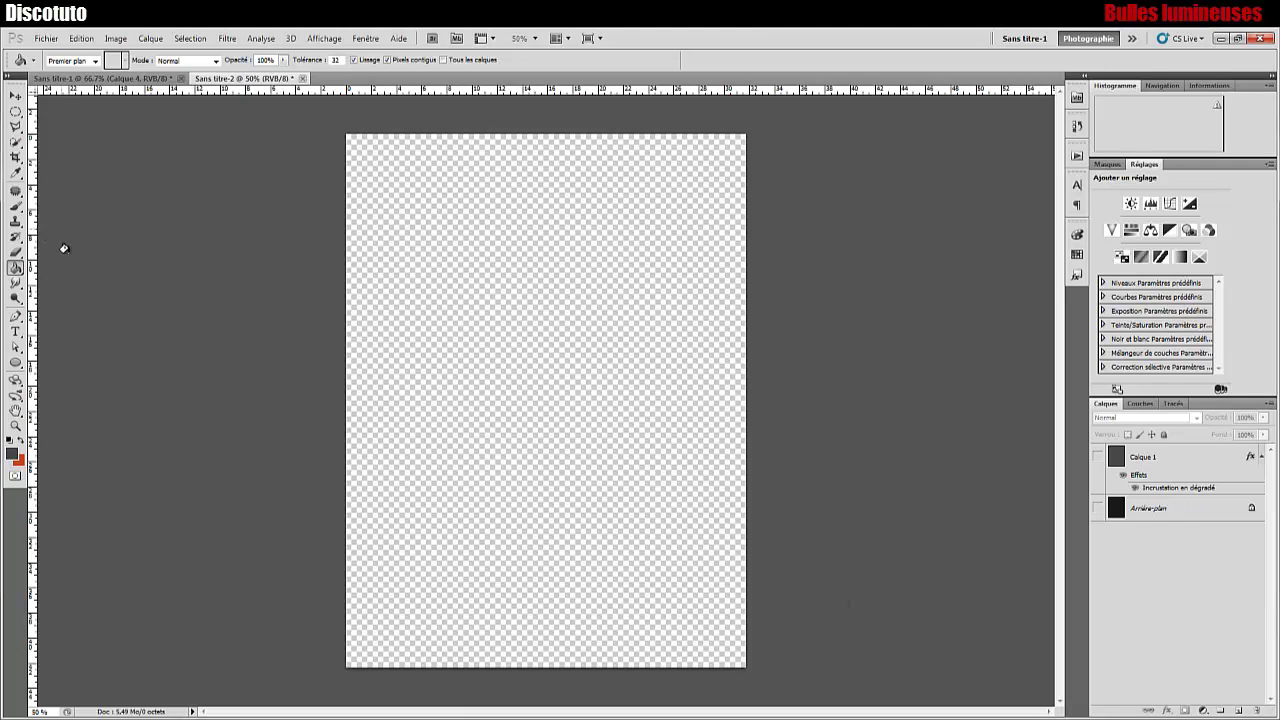
pyautogui.click(16, 364)
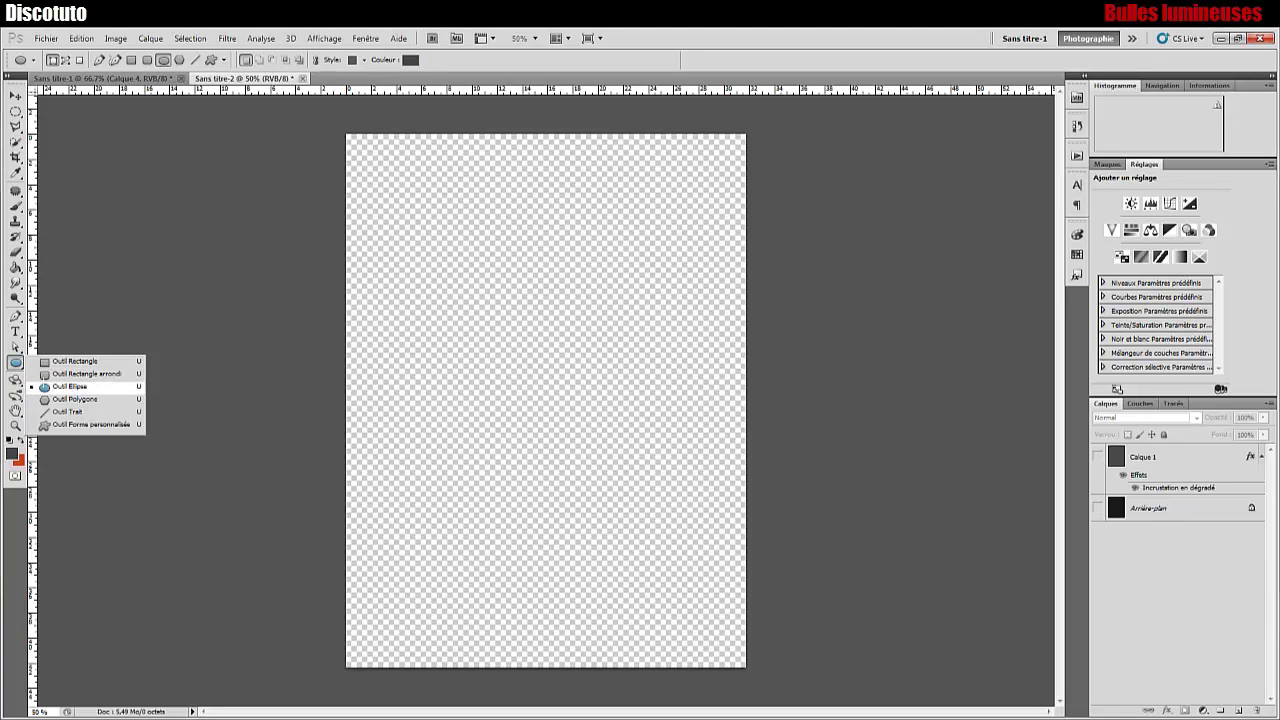
pyautogui.click(70, 386)
pyautogui.click(15, 333)
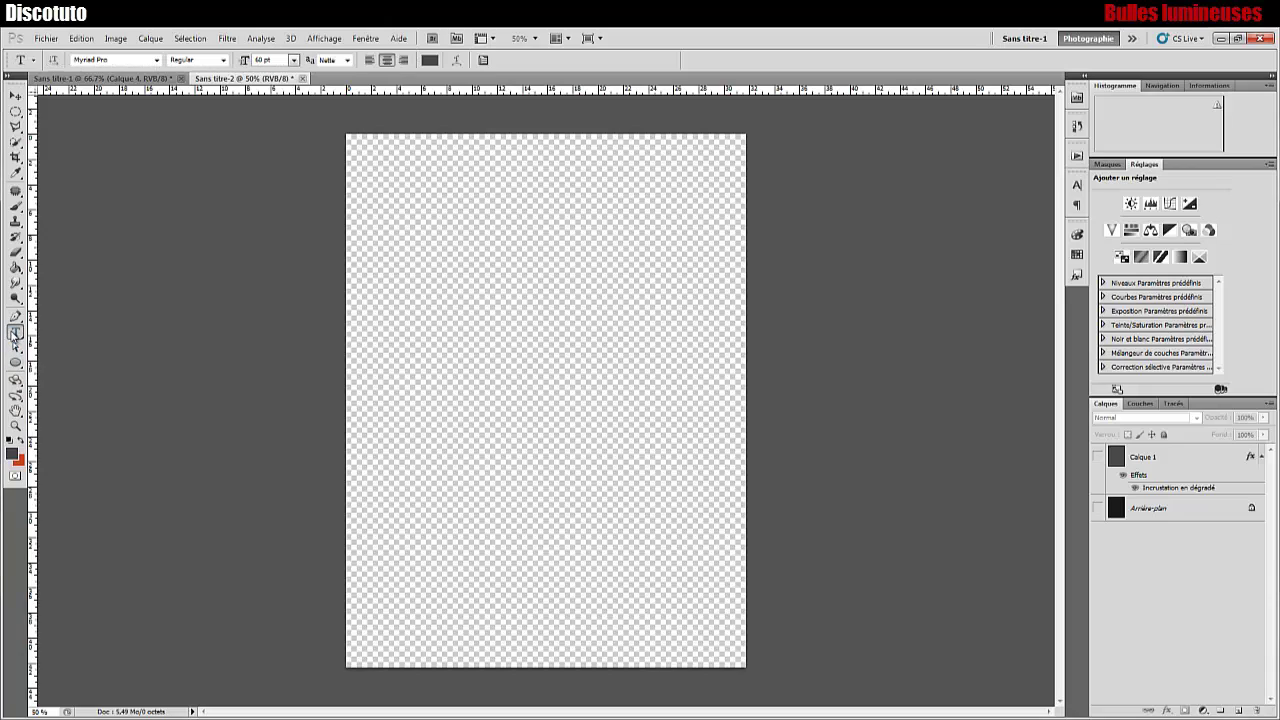
pyautogui.click(15, 333)
pyautogui.click(15, 364)
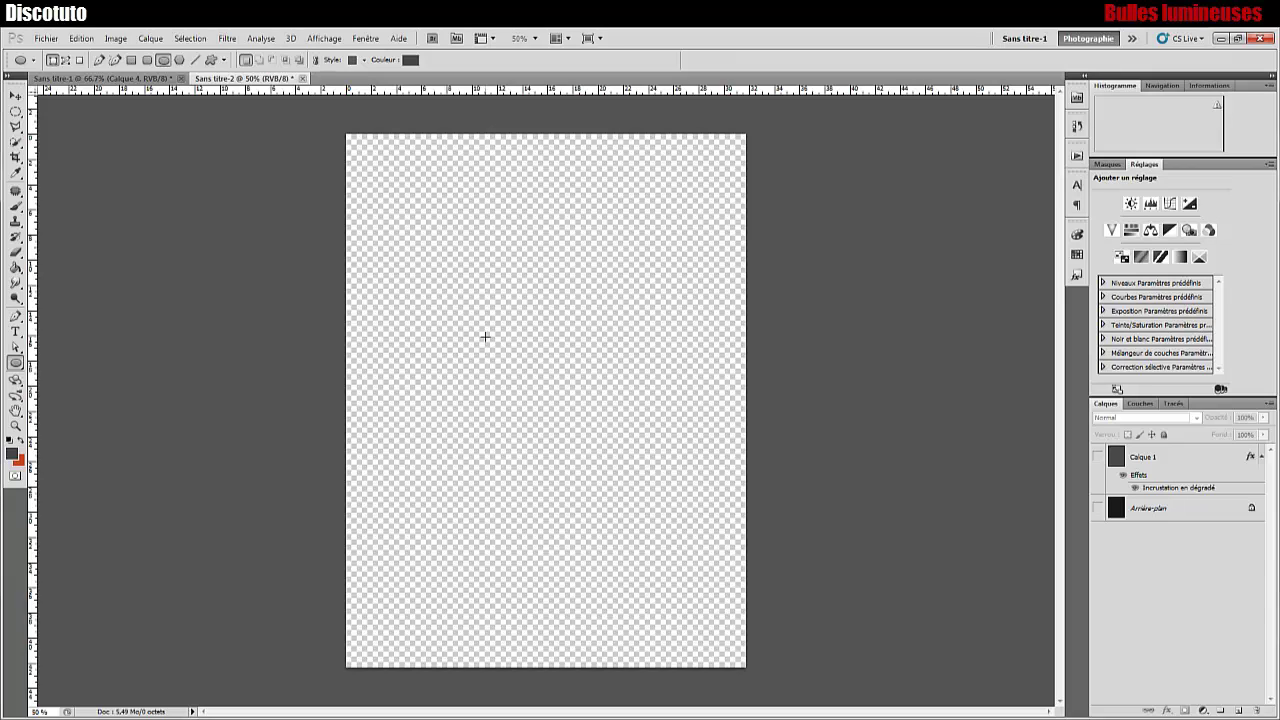
pyautogui.moveTo(483, 337); pyautogui.dragTo(582, 436)
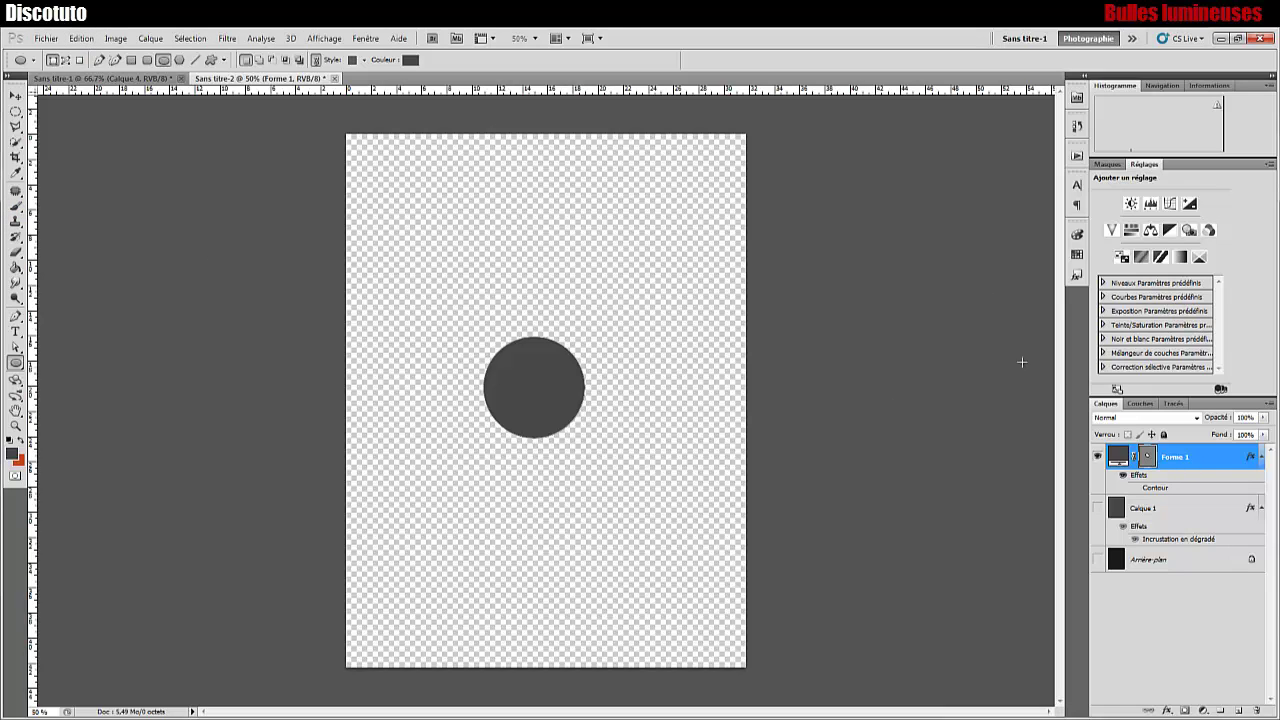
# Step: Set the circle layer's fill opacity (Opacité du fond) to 40% and add a black exterior Contour effect
pyautogui.doubleClick(1219, 457)
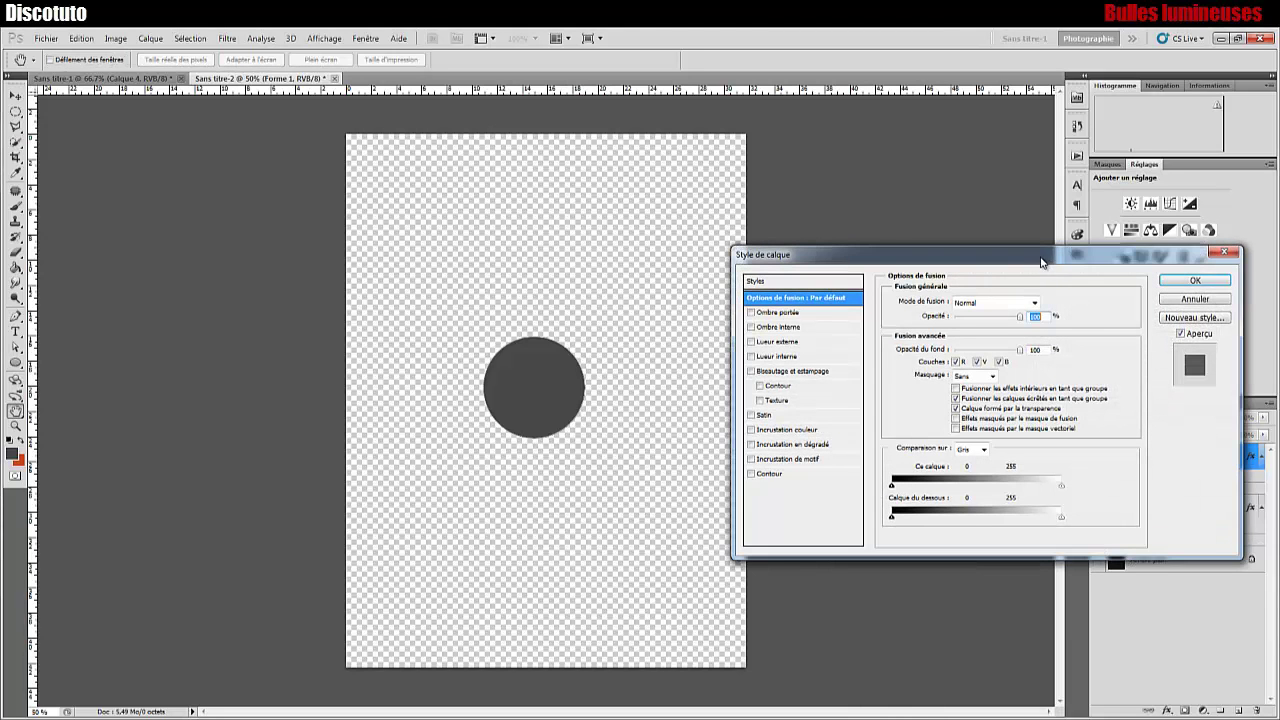
pyautogui.moveTo(1046, 266); pyautogui.dragTo(906, 243)
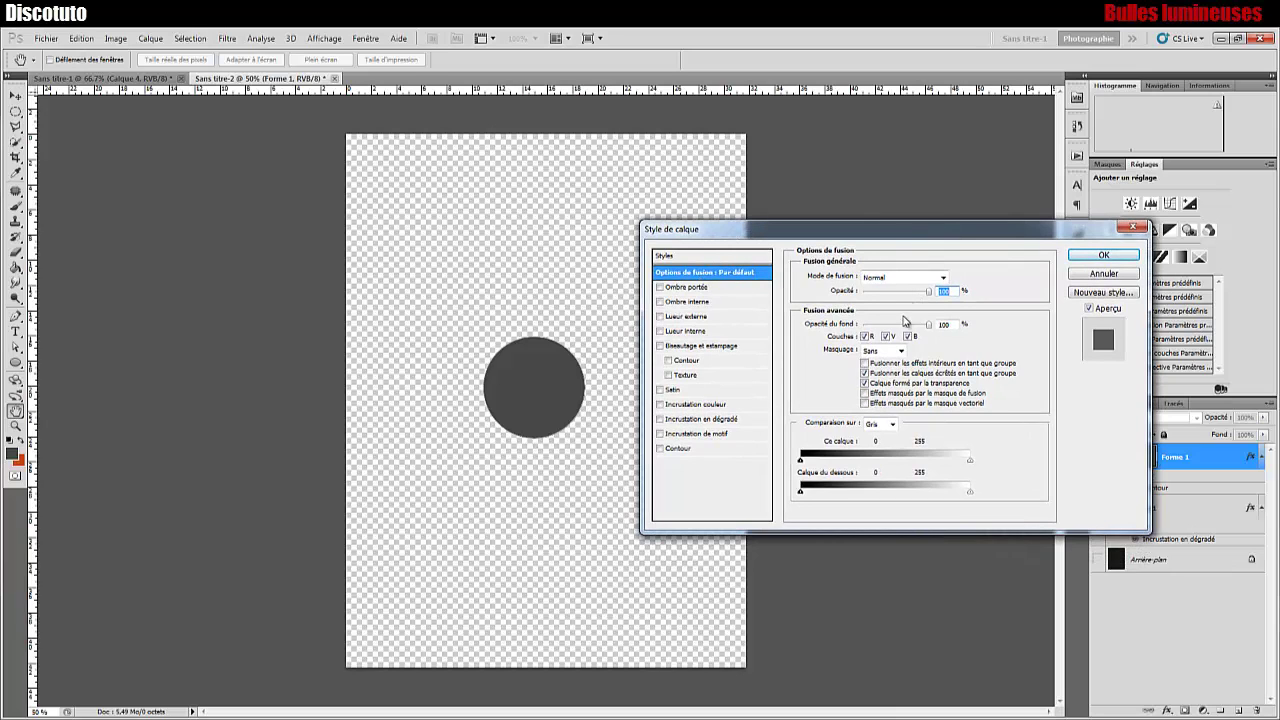
pyautogui.doubleClick(943, 325)
pyautogui.write('40')
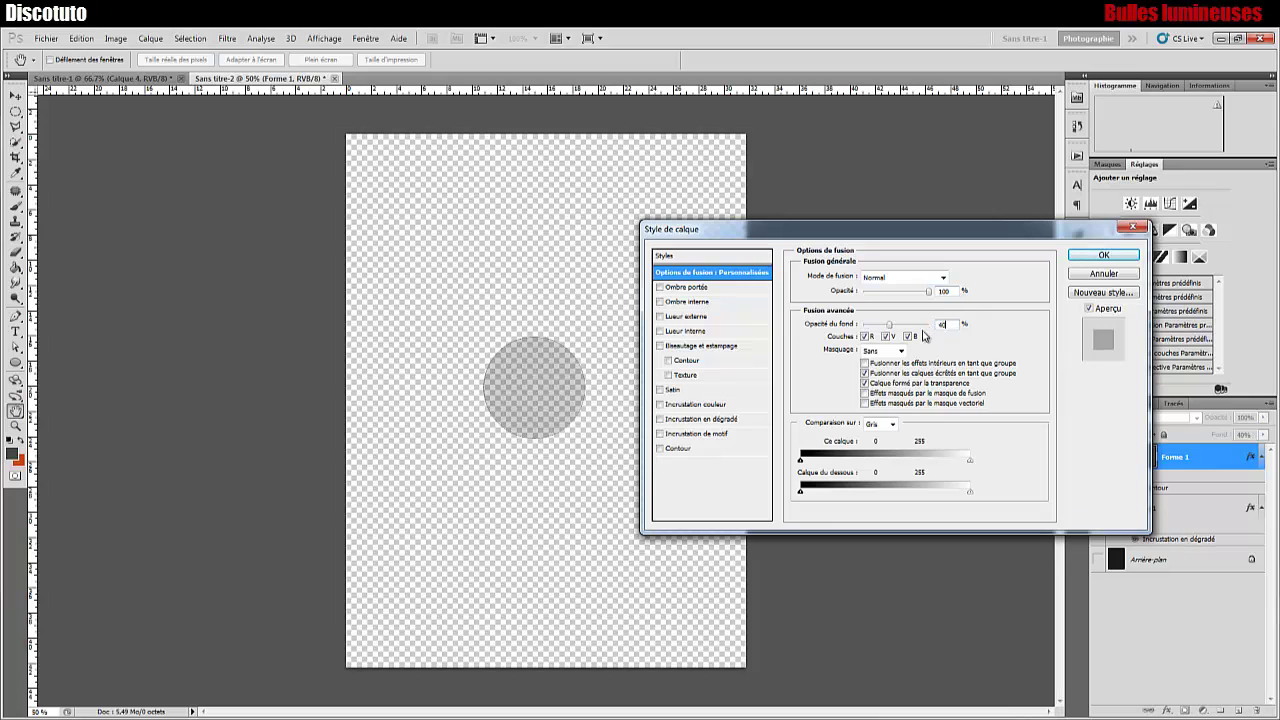
pyautogui.moveTo(731, 241); pyautogui.dragTo(751, 204)
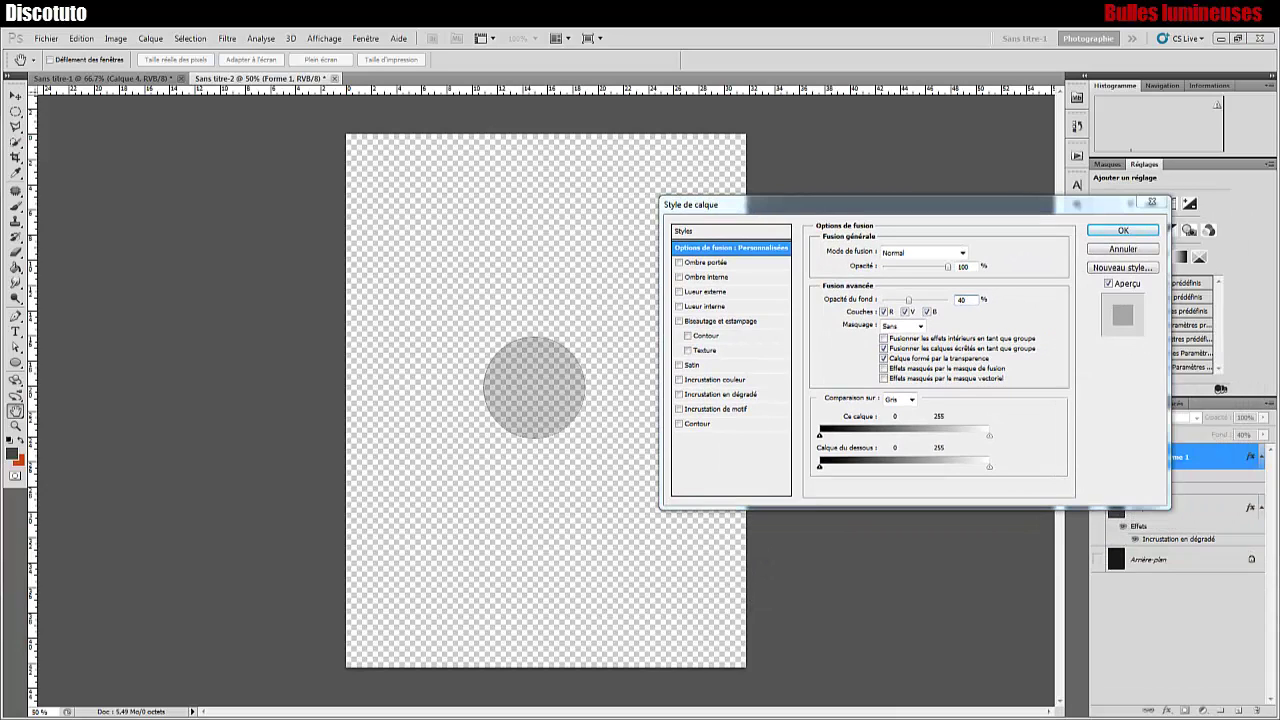
pyautogui.click(722, 428)
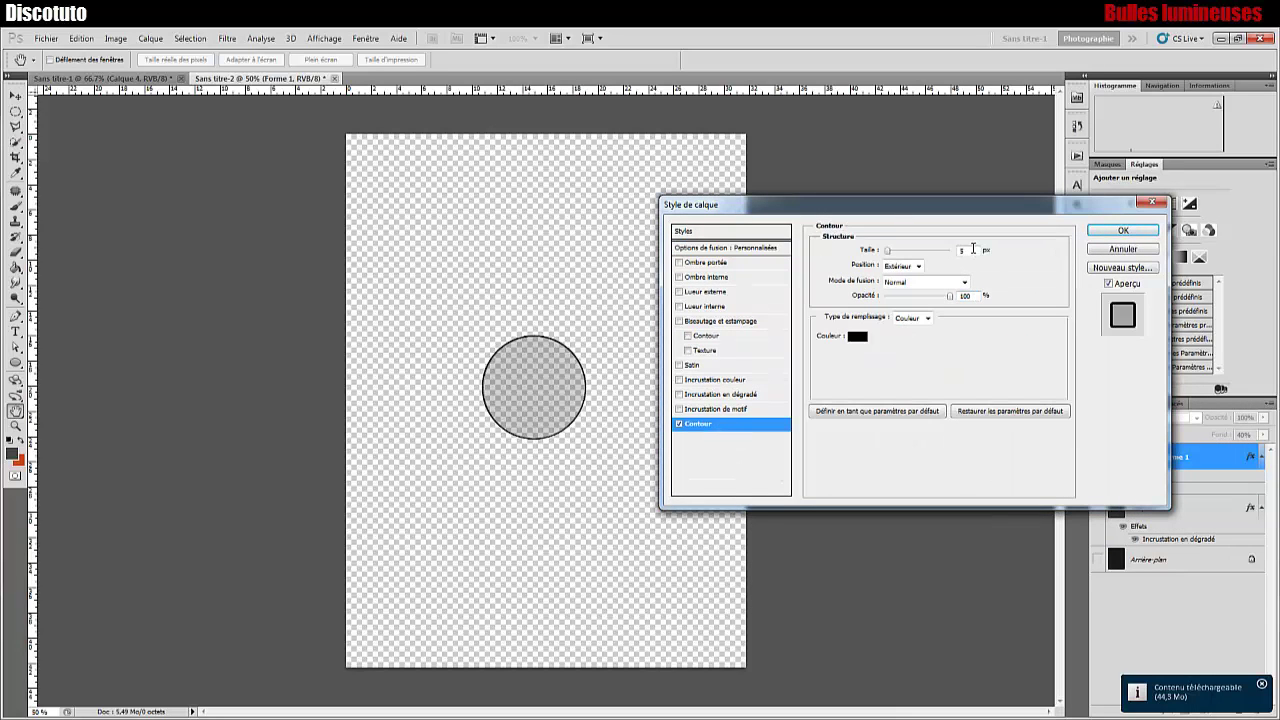
pyautogui.click(1123, 231)
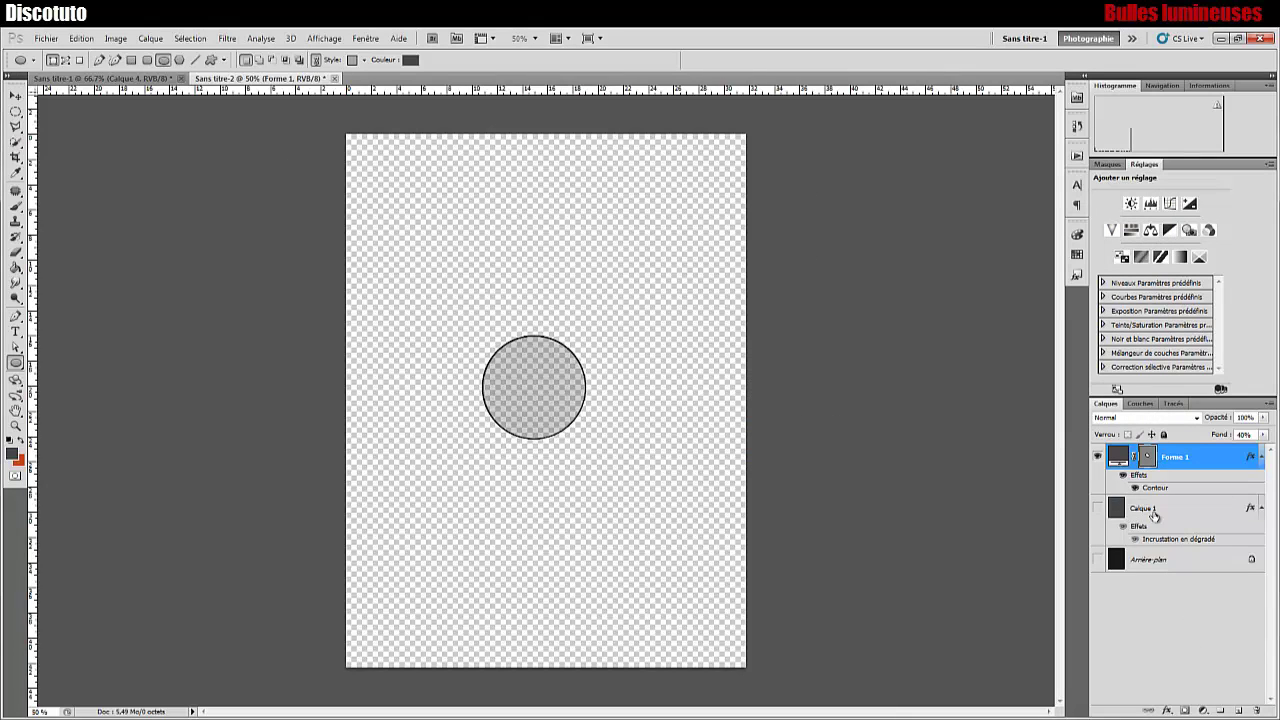
# Step: Add a new empty layer above the circle shape and merge it with the shape layer
pyautogui.click(1239, 710)
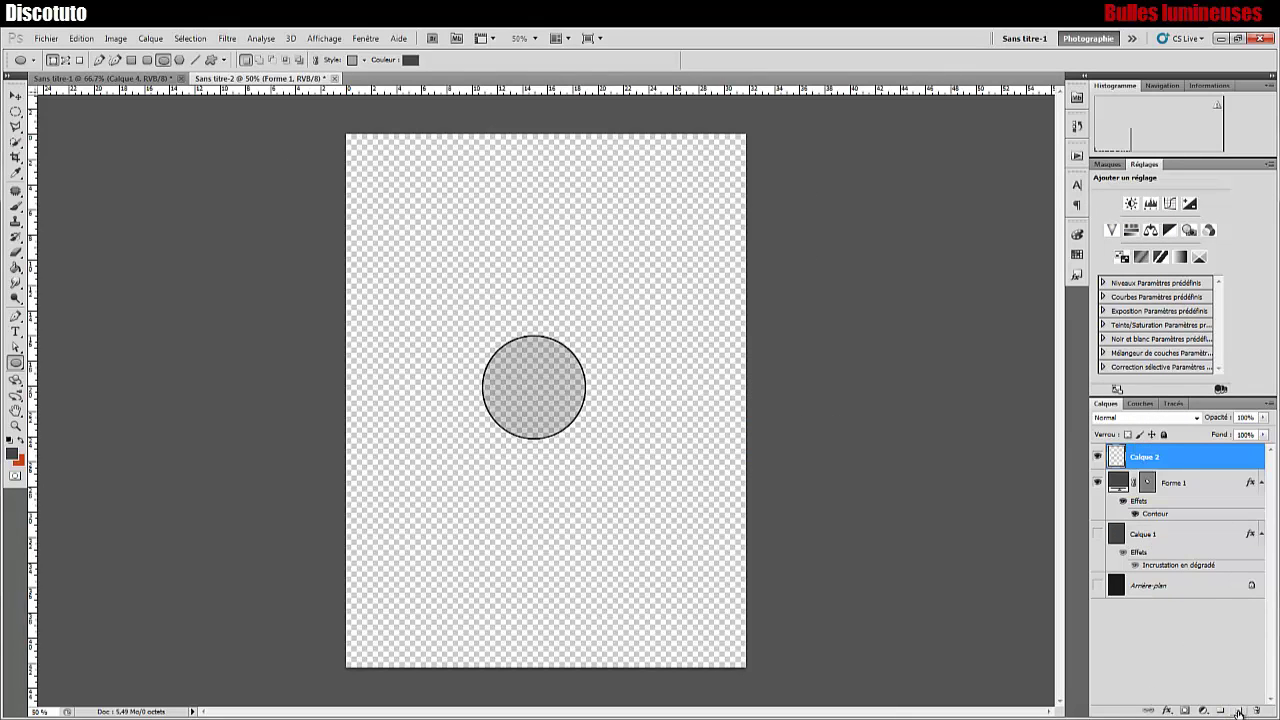
pyautogui.click(1190, 660)
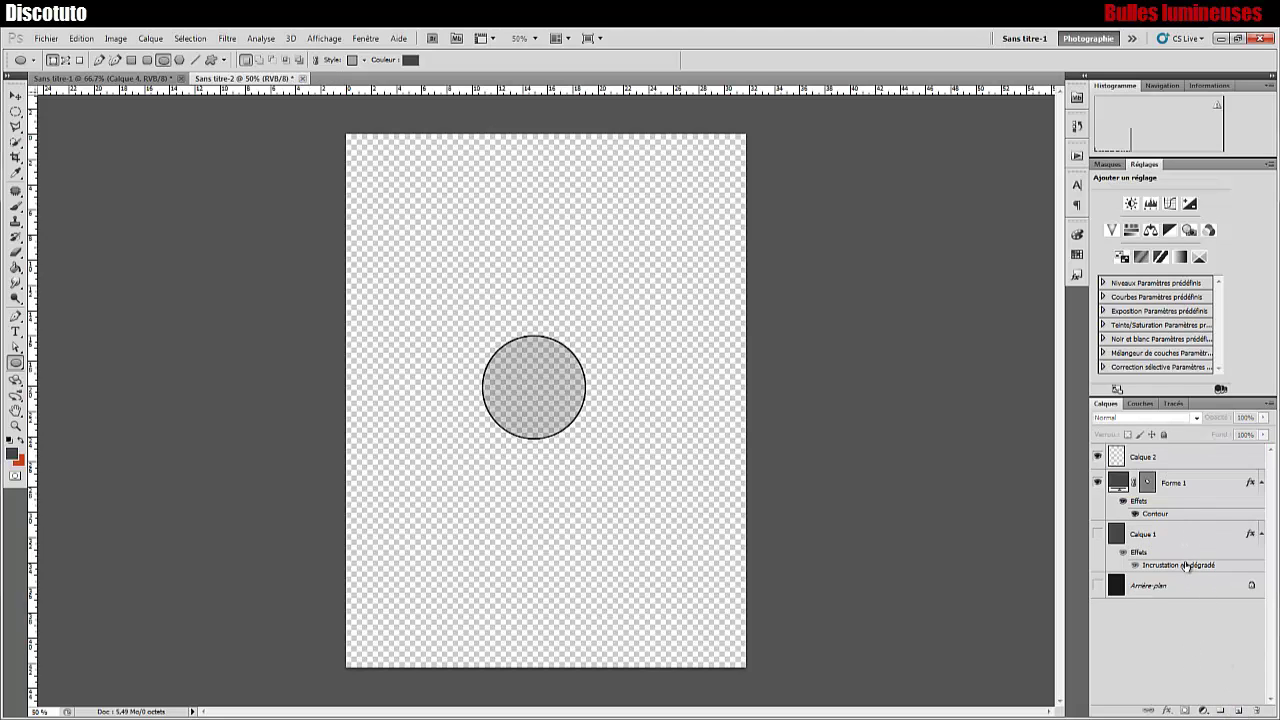
pyautogui.click(1175, 490)
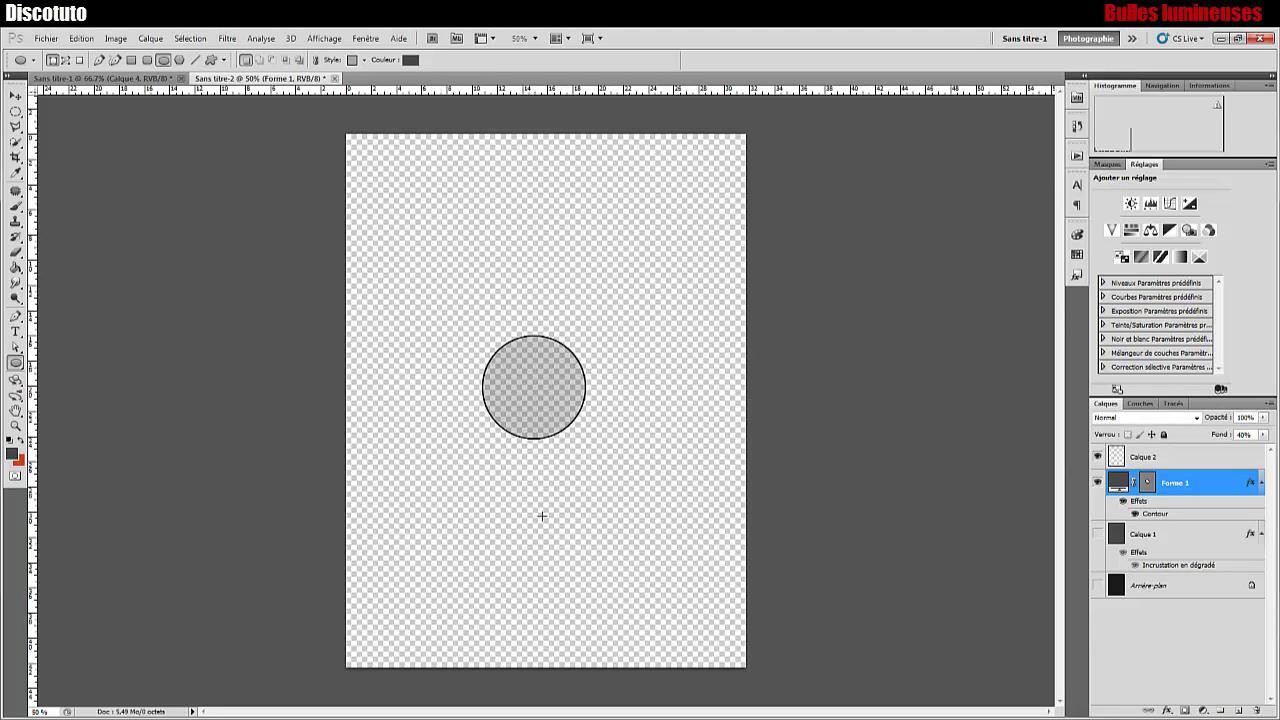
pyautogui.click(1147, 462)
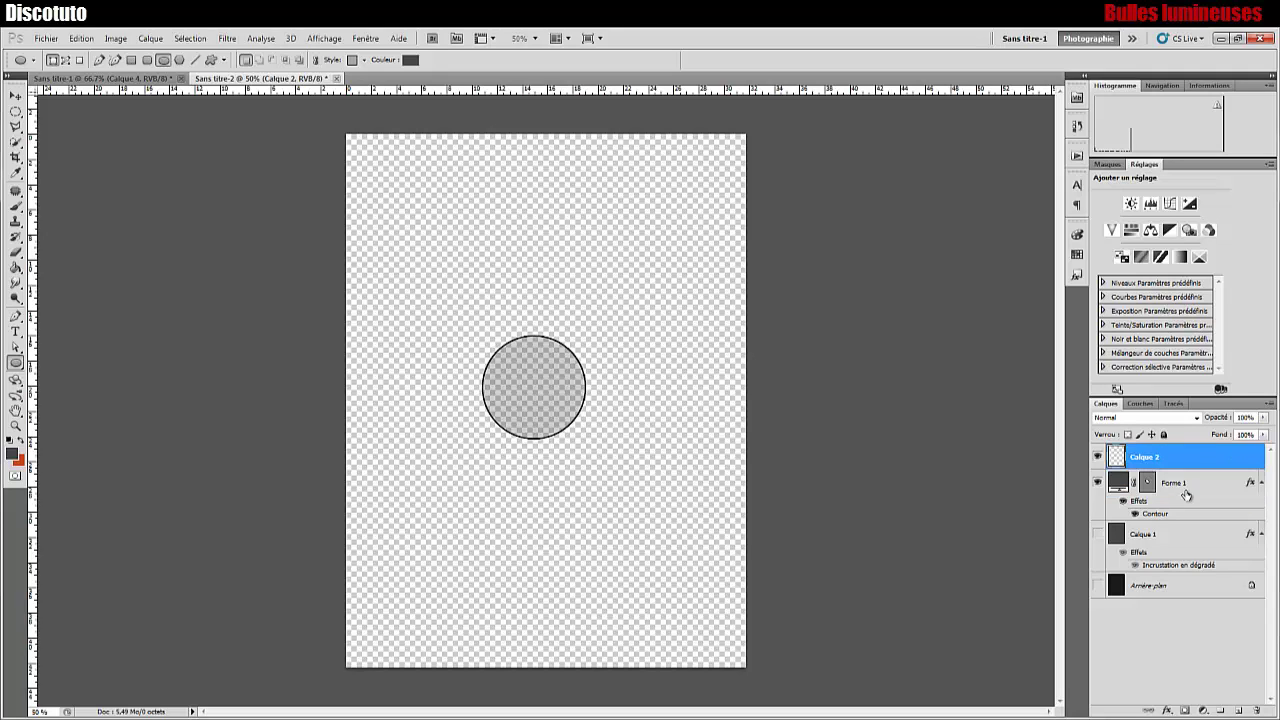
pyautogui.click(1178, 484)
pyautogui.click(1180, 458)
pyautogui.keyDown('shift'); pyautogui.click(1184, 490); pyautogui.keyUp('shift')
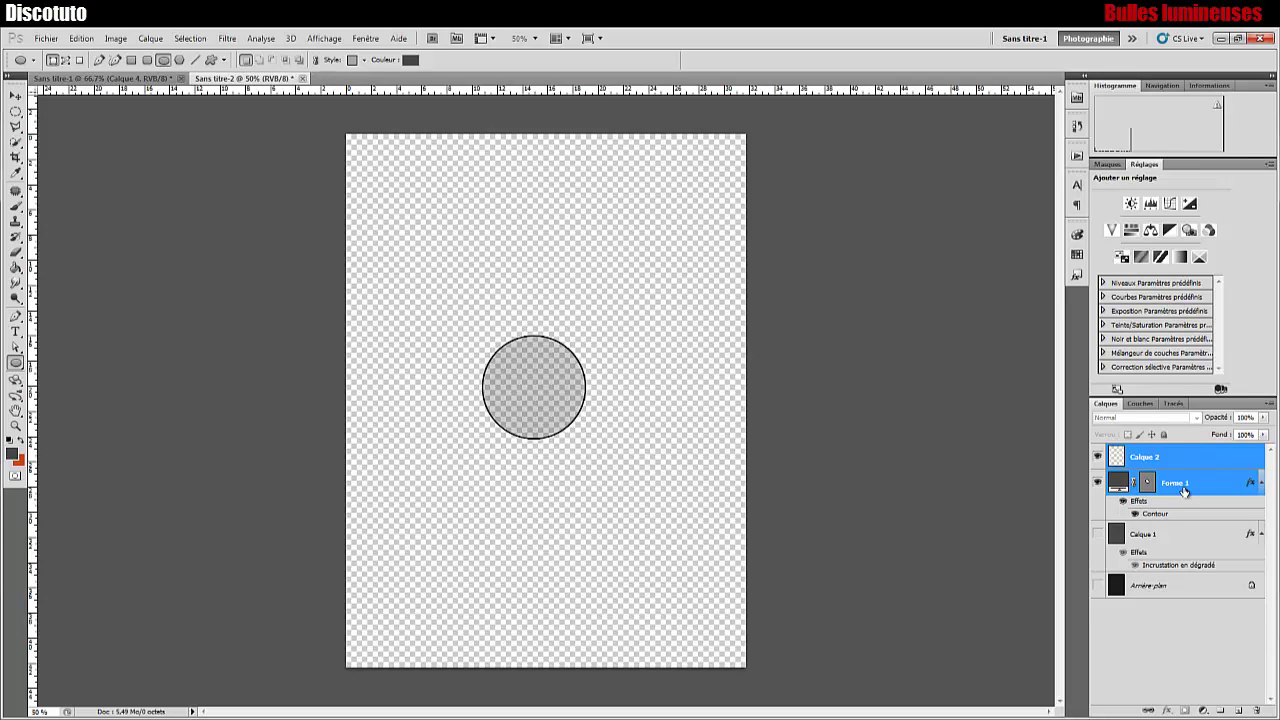
pyautogui.rightClick(1177, 476)
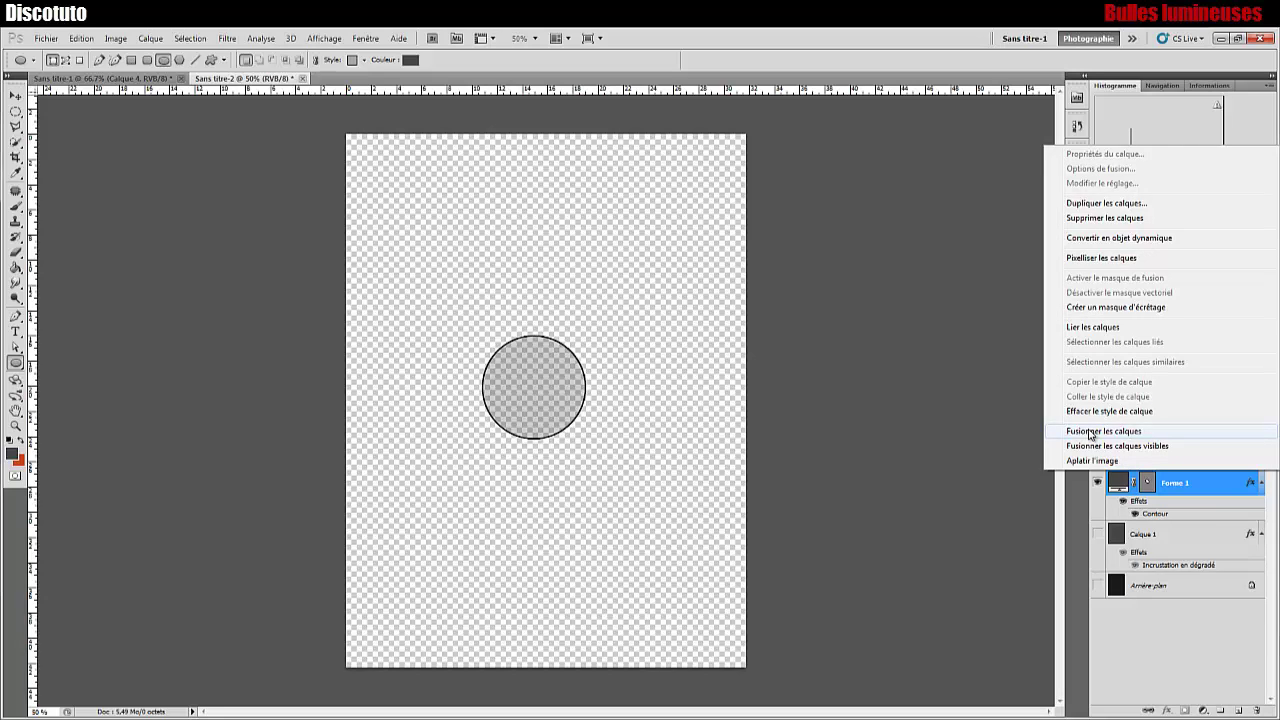
pyautogui.click(1090, 432)
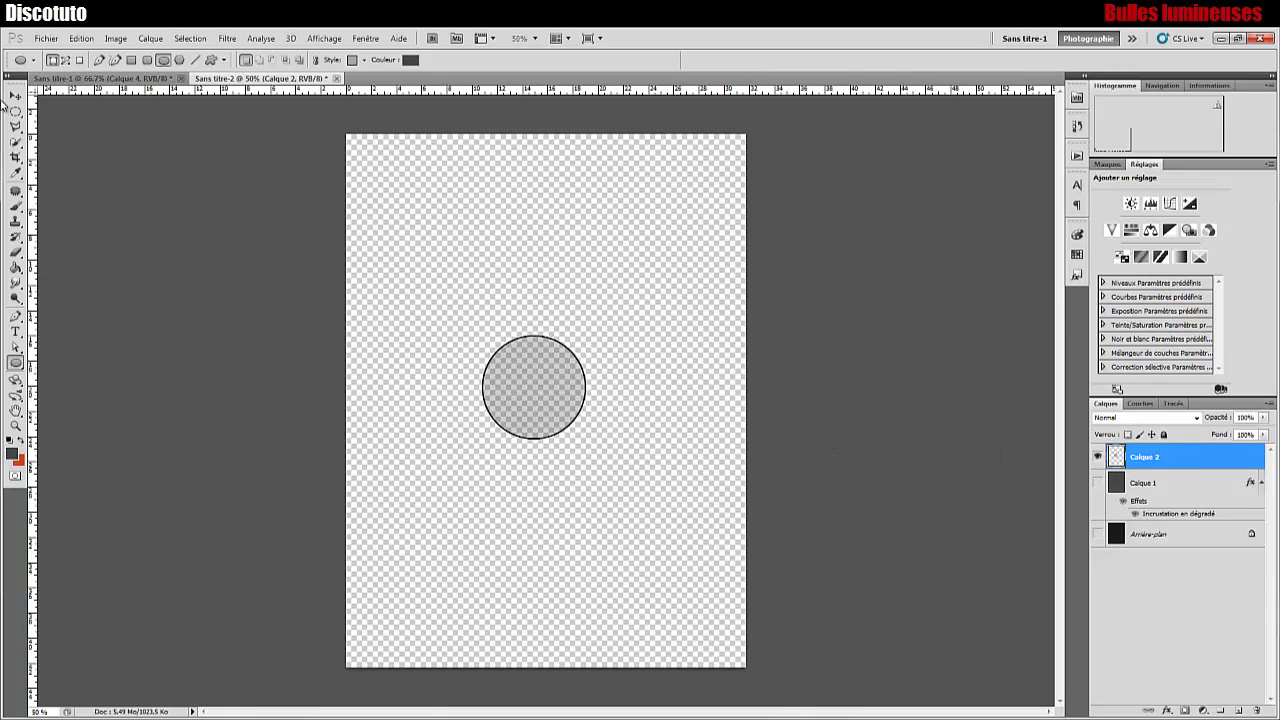
pyautogui.click(15, 95)
pyautogui.moveTo(513, 375); pyautogui.dragTo(522, 418)
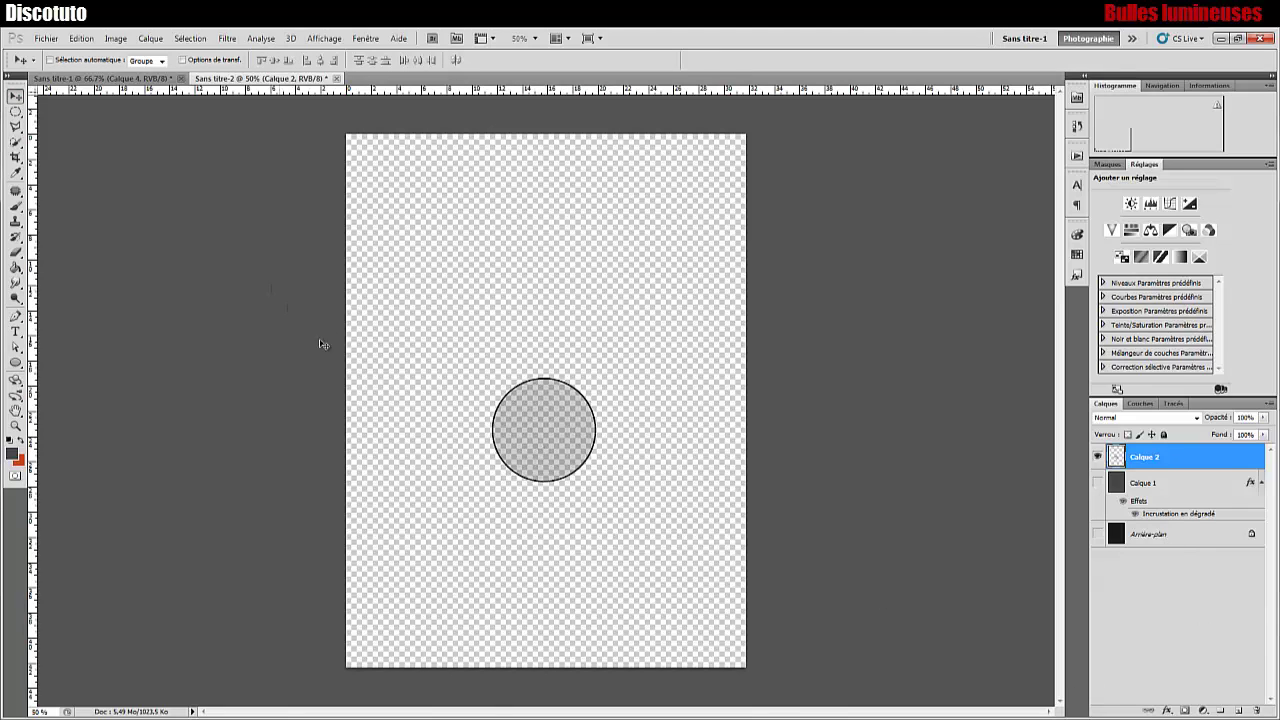
pyautogui.hotkey('ctrl', 'z')
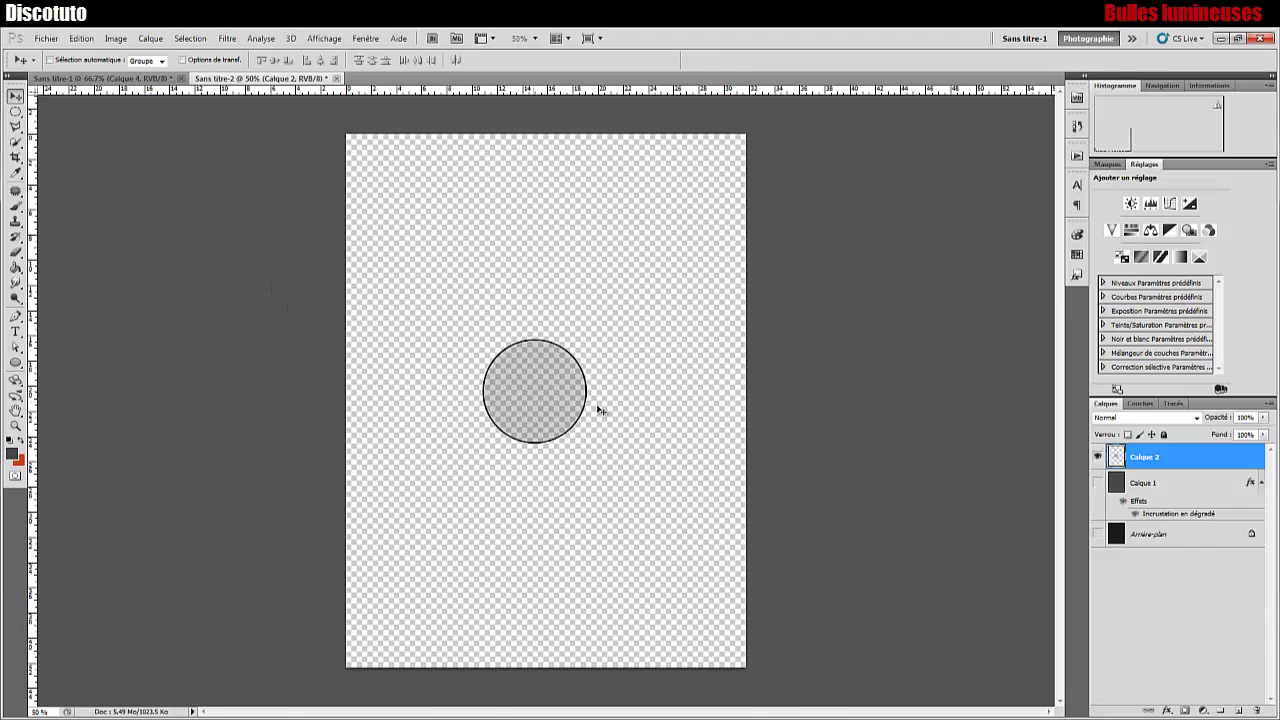
# Step: Save the circle artwork as a pattern (Utiliser comme motif) under the suggested name
pyautogui.click(88, 38)
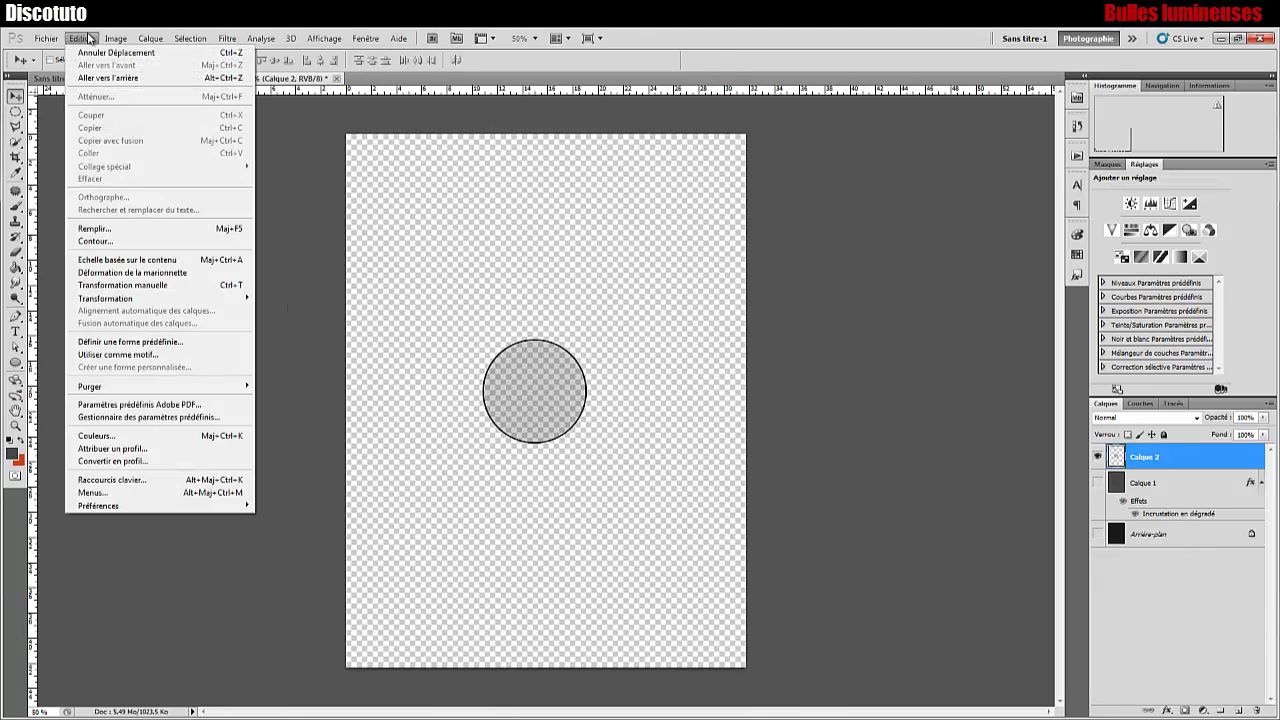
pyautogui.click(155, 361)
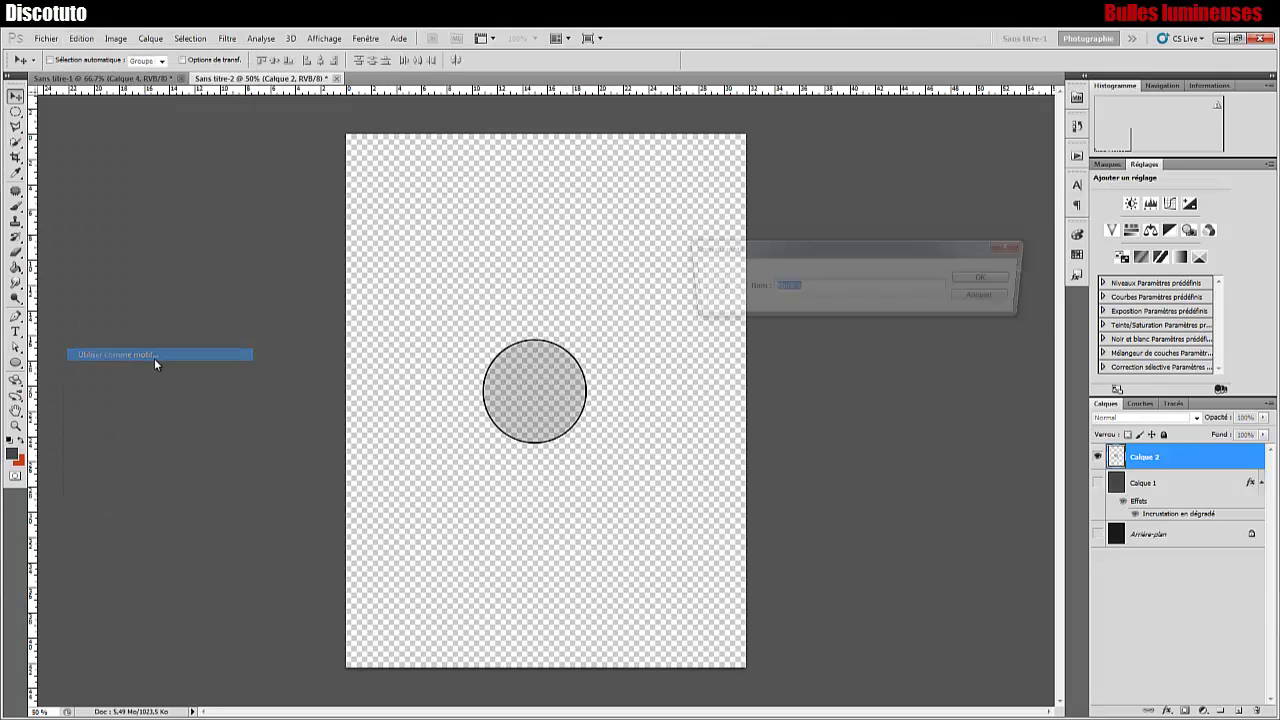
pyautogui.click(817, 286)
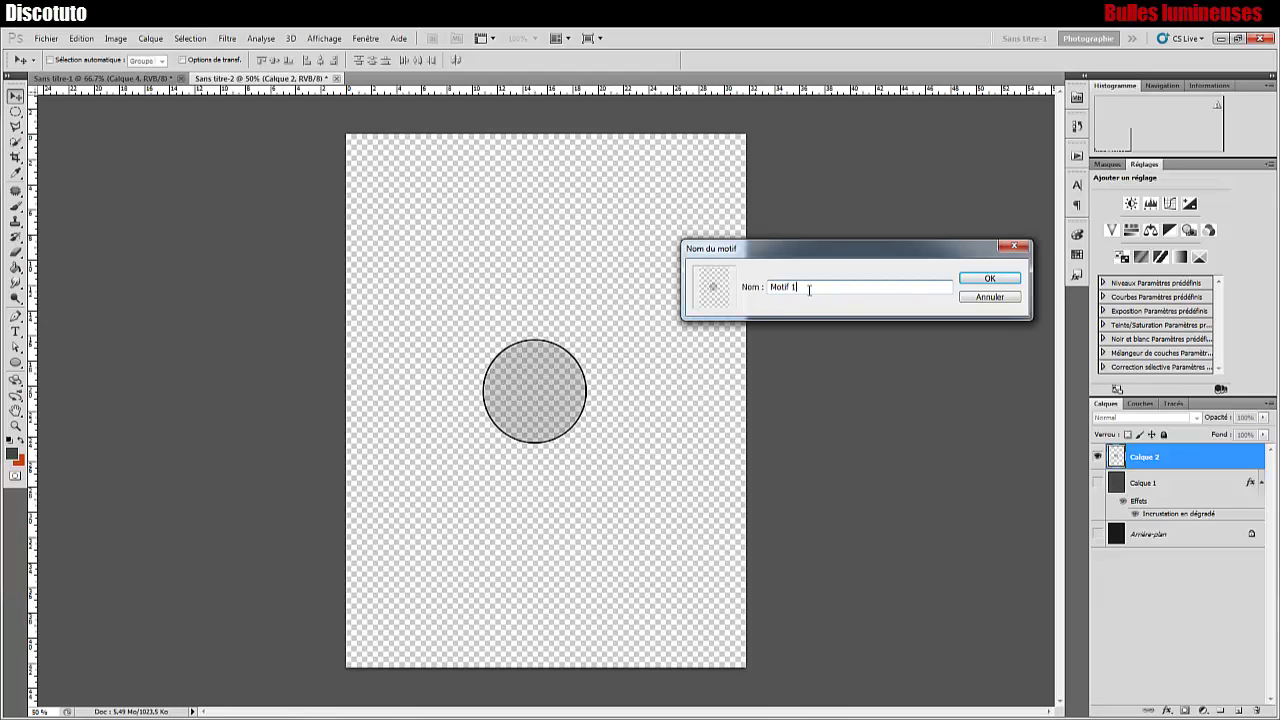
pyautogui.click(978, 281)
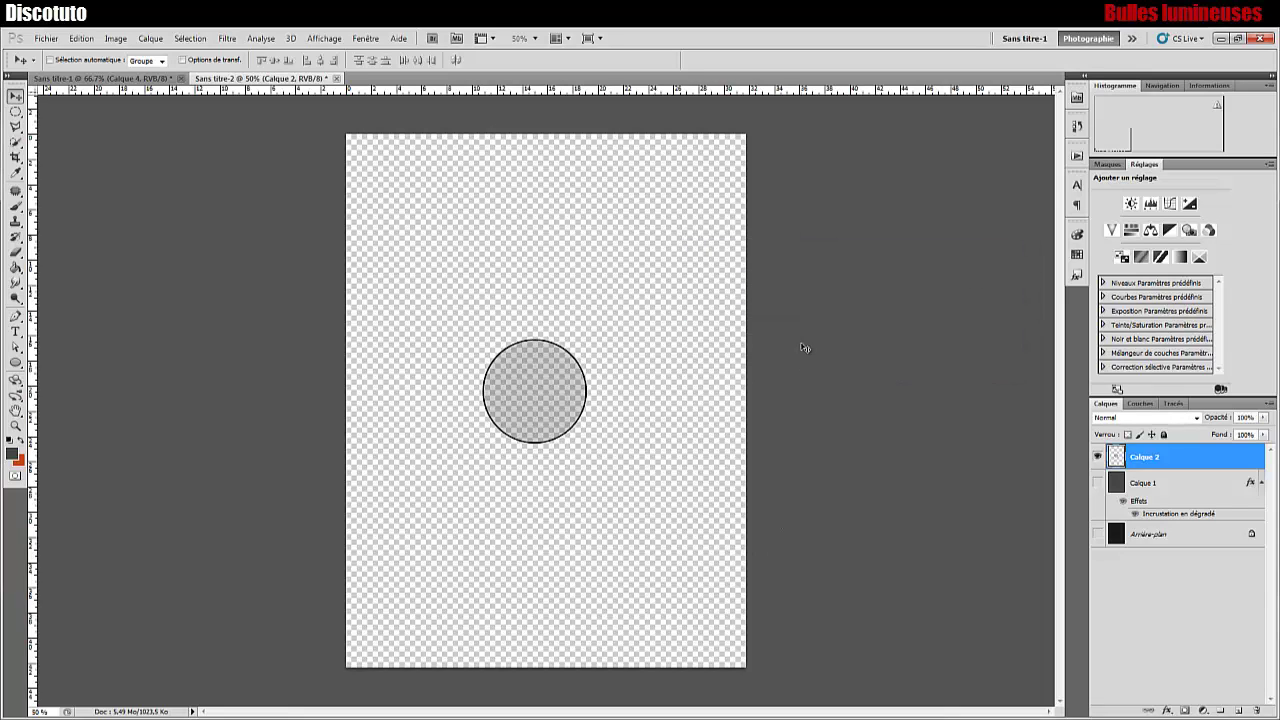
# Step: Activate the Brush tool with the merged circle layer selected and bring up the brush settings (Forme)
pyautogui.click(16, 206)
pyautogui.rightClick(648, 364)
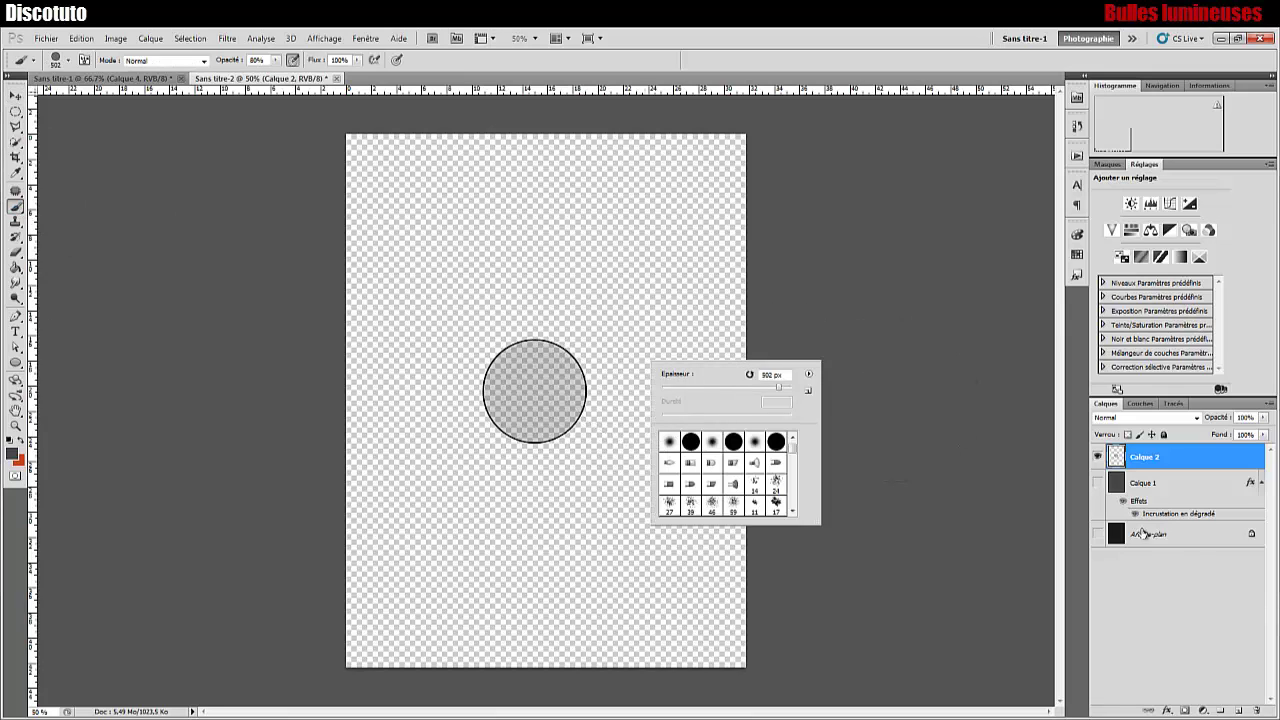
pyautogui.click(1172, 565)
pyautogui.click(1172, 565)
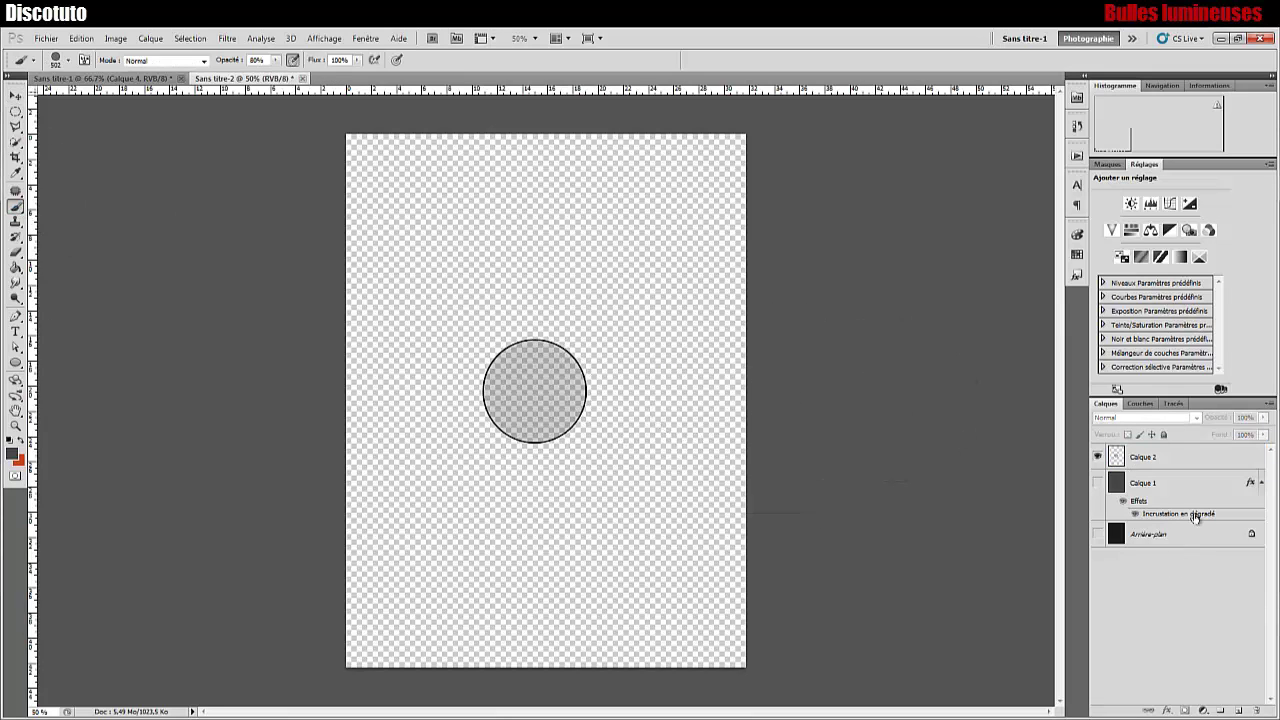
pyautogui.click(1160, 465)
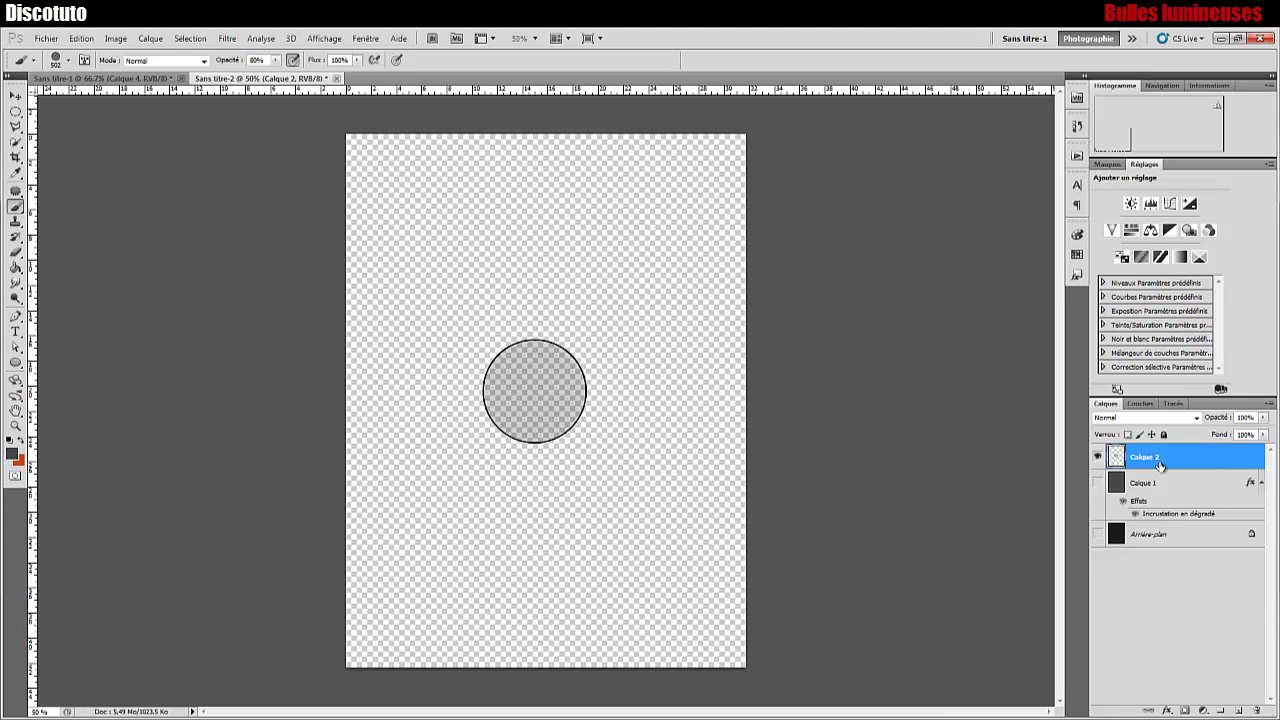
pyautogui.press('F5')
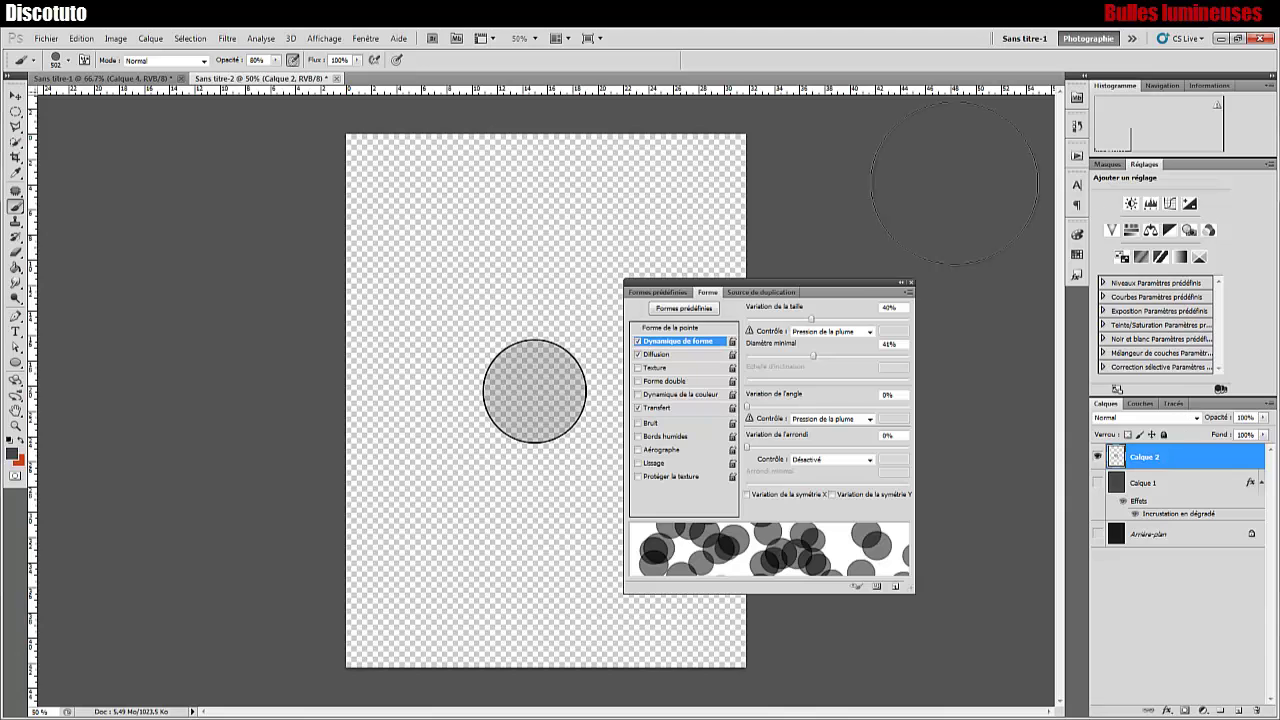
pyautogui.moveTo(674, 294); pyautogui.dragTo(670, 290)
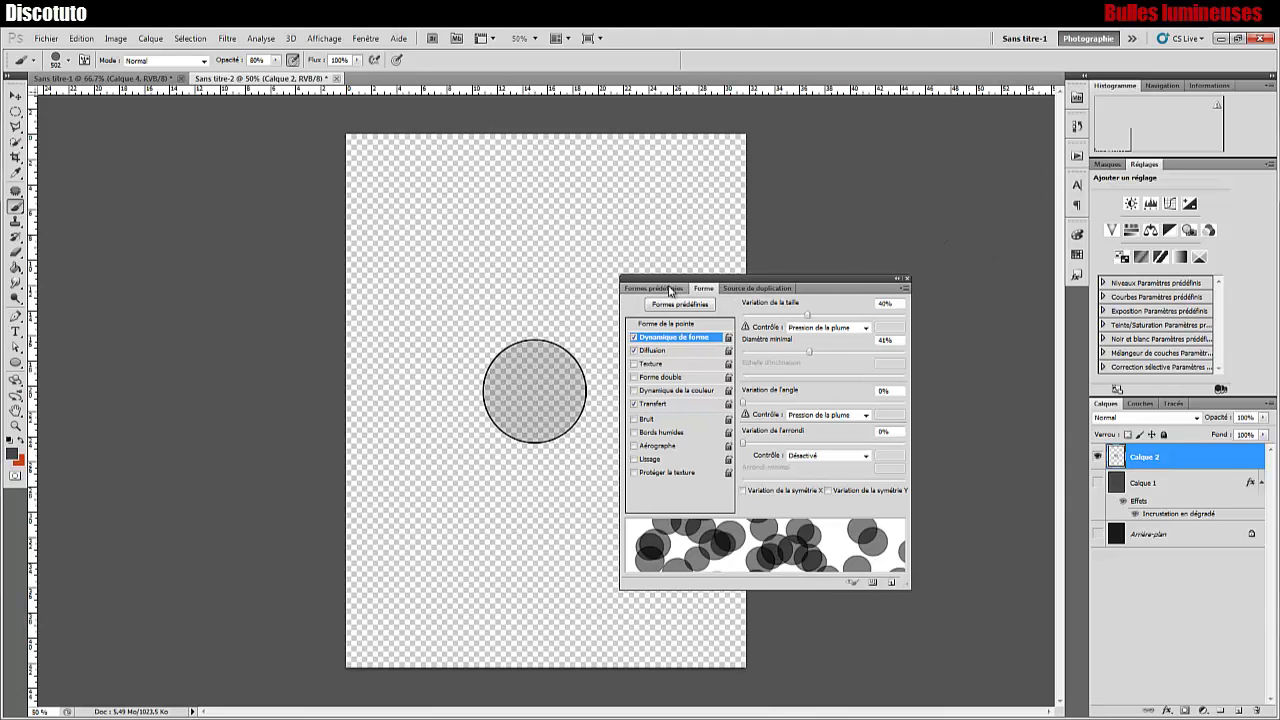
pyautogui.click(670, 289)
pyautogui.click(703, 289)
pyautogui.moveTo(705, 289)
pyautogui.mouseDown()
pyautogui.moveTo(733, 280)
pyautogui.moveTo(773, 229)
pyautogui.mouseUp()
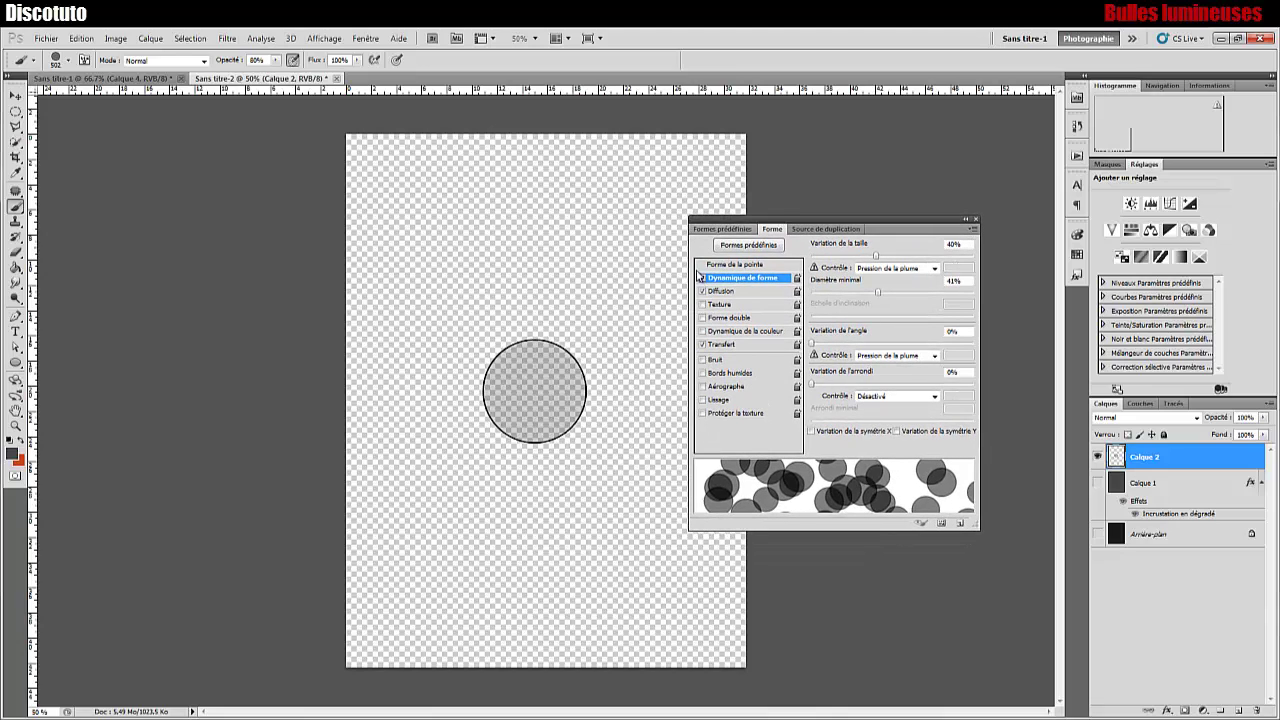
# Step: Turn off the brush's Dynamique de forme, Diffusion and Transfert options, and set the tip size to 500 px
pyautogui.click(702, 278)
pyautogui.click(703, 291)
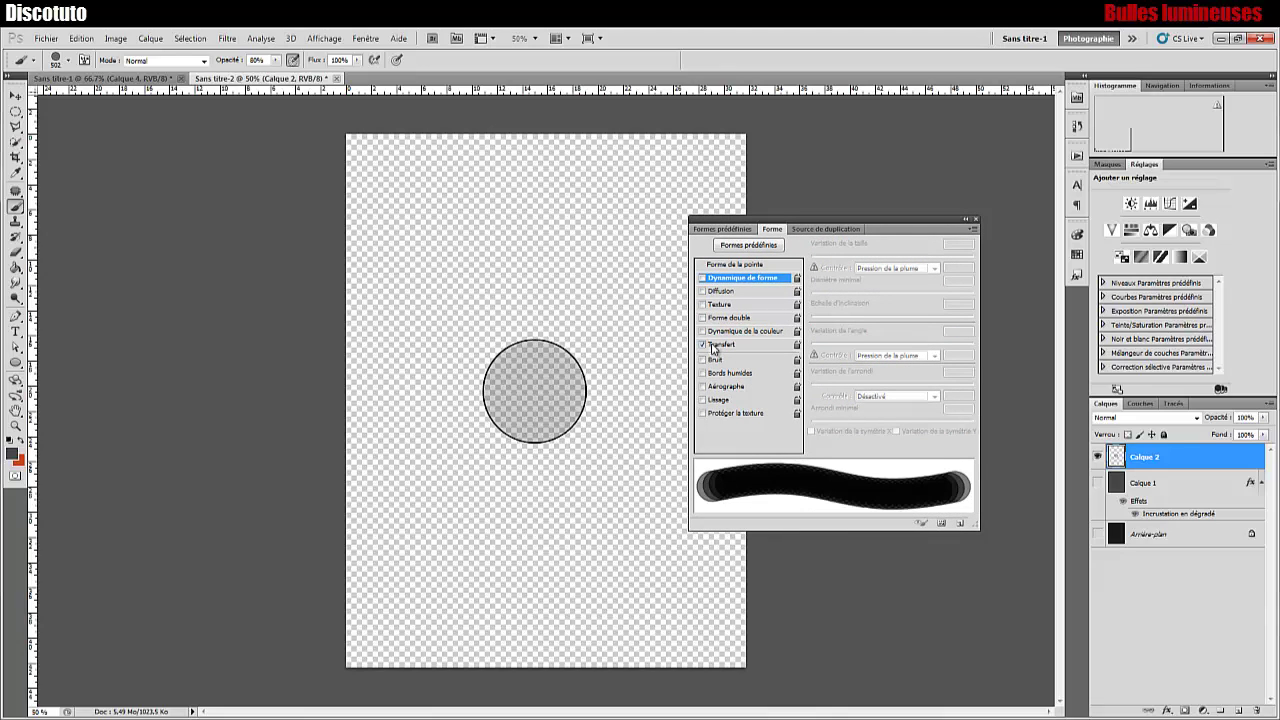
pyautogui.click(703, 345)
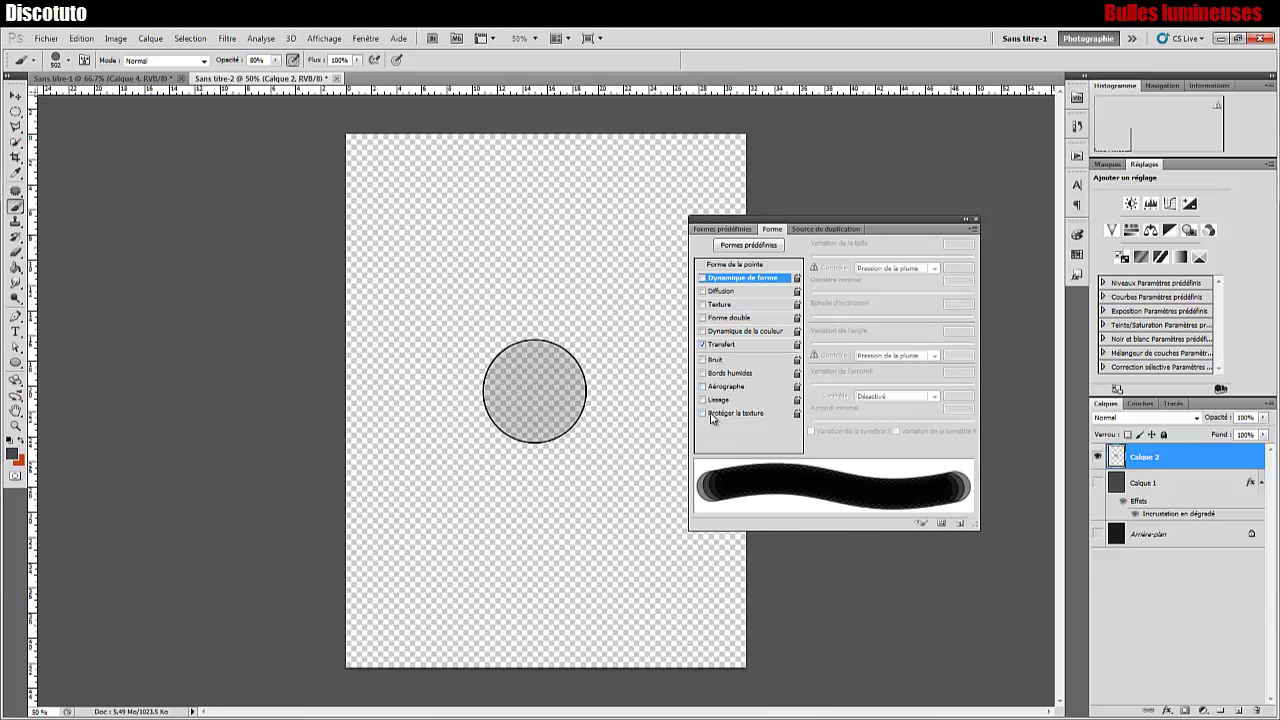
pyautogui.click(732, 264)
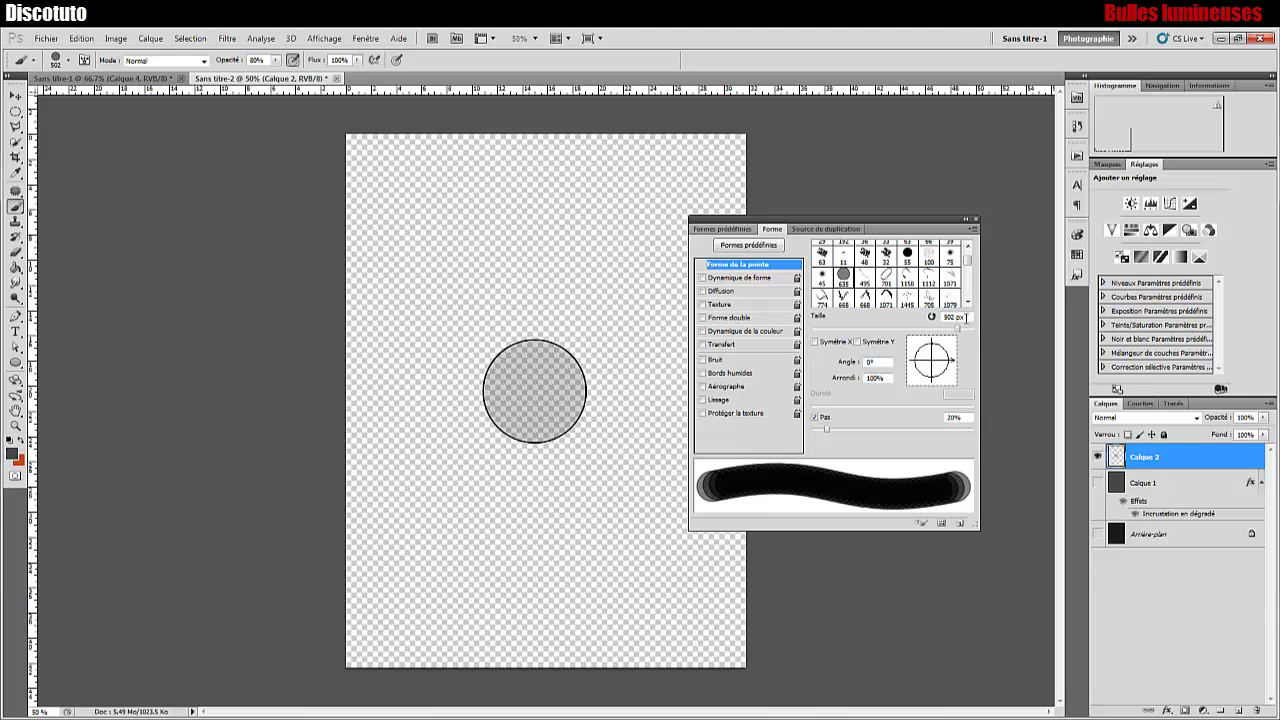
pyautogui.click(965, 317)
pyautogui.write('500')
# Step: Enable Dynamique de forme for the brush with a size variation of 40% and a minimum diameter of 40%
pyautogui.click(724, 278)
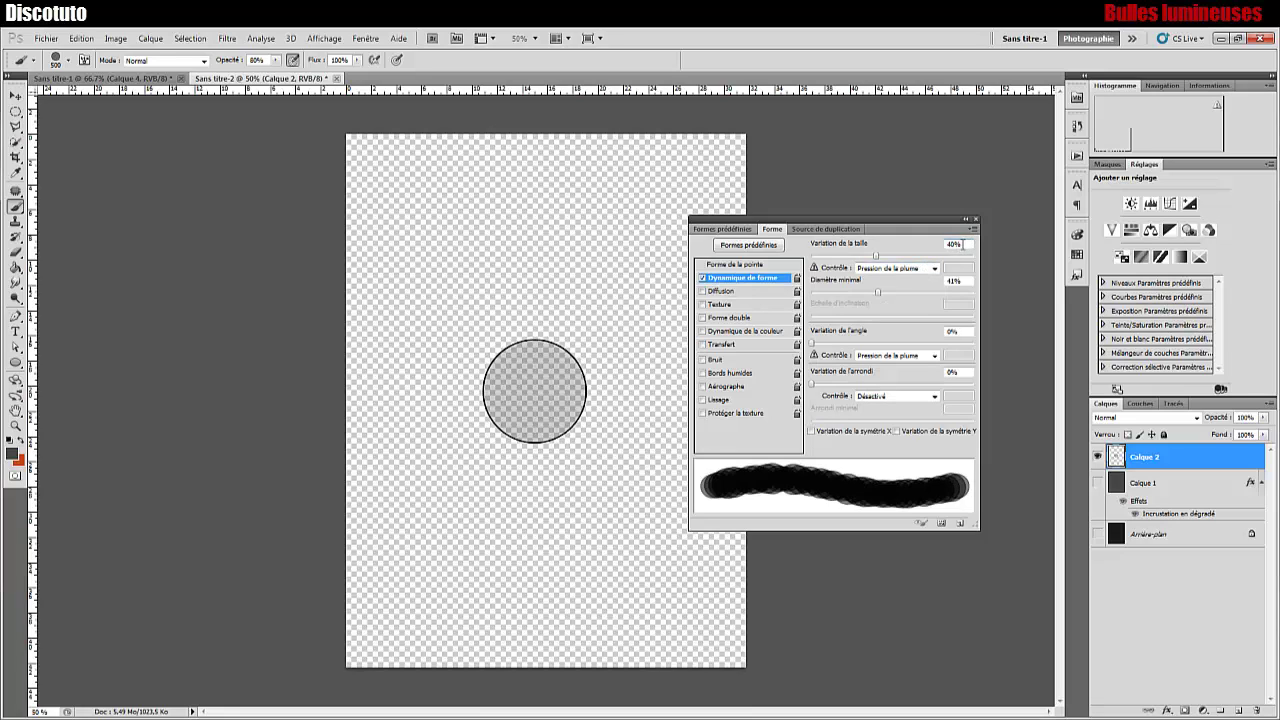
pyautogui.moveTo(964, 244); pyautogui.dragTo(943, 247)
pyautogui.write('40%')
pyautogui.doubleClick(958, 280)
pyautogui.write('40')
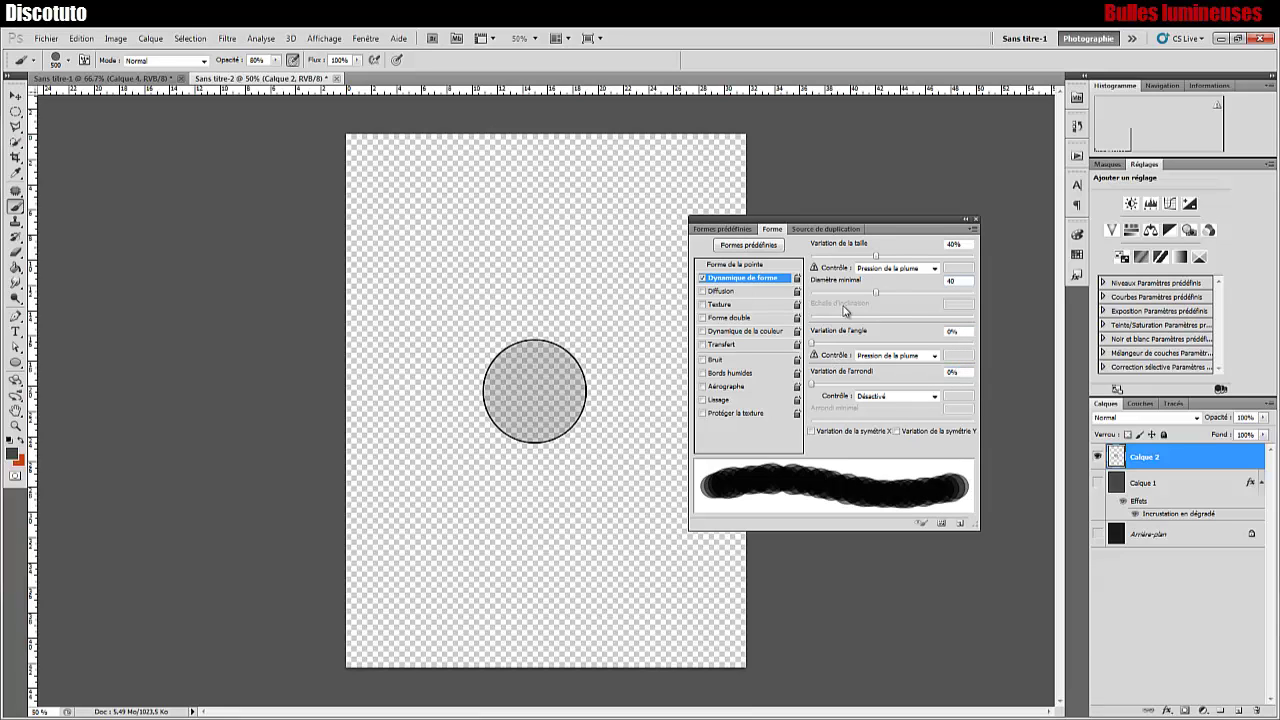
# Step: Enable Diffusion on both axes at 800% for the brush and set its Nombre to 4
pyautogui.click(703, 291)
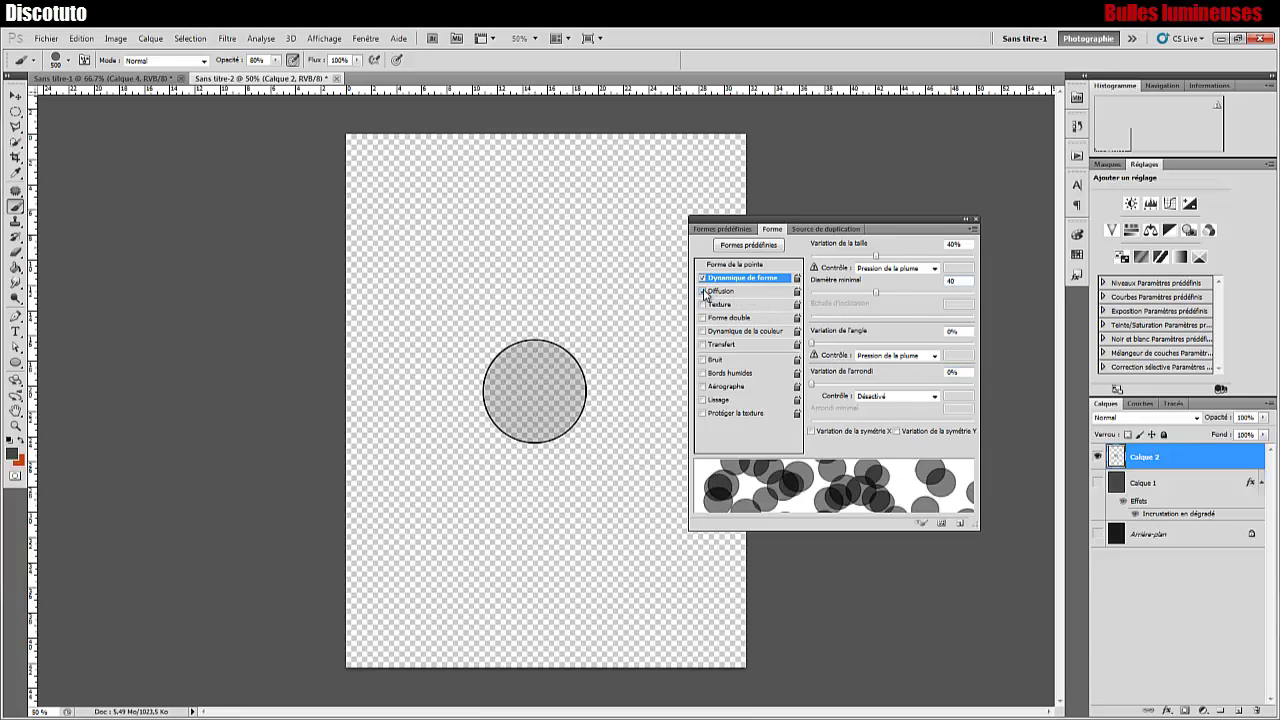
pyautogui.click(724, 292)
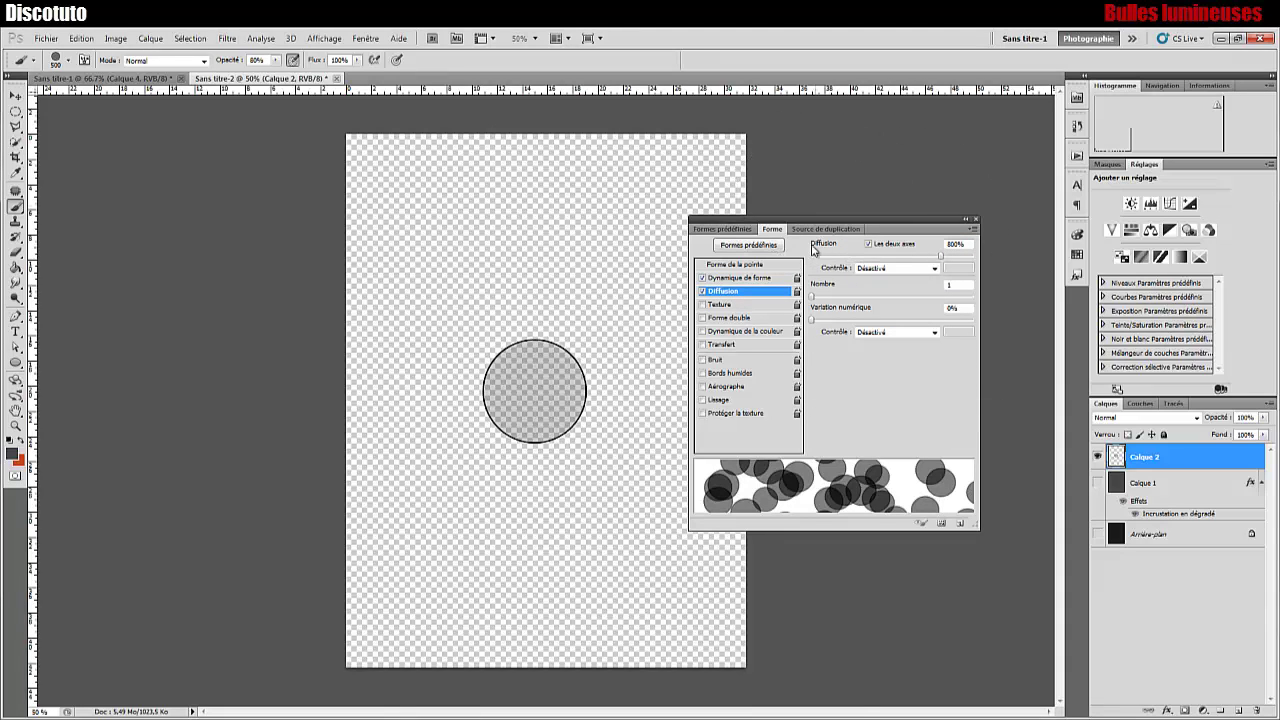
pyautogui.moveTo(968, 243); pyautogui.dragTo(942, 249)
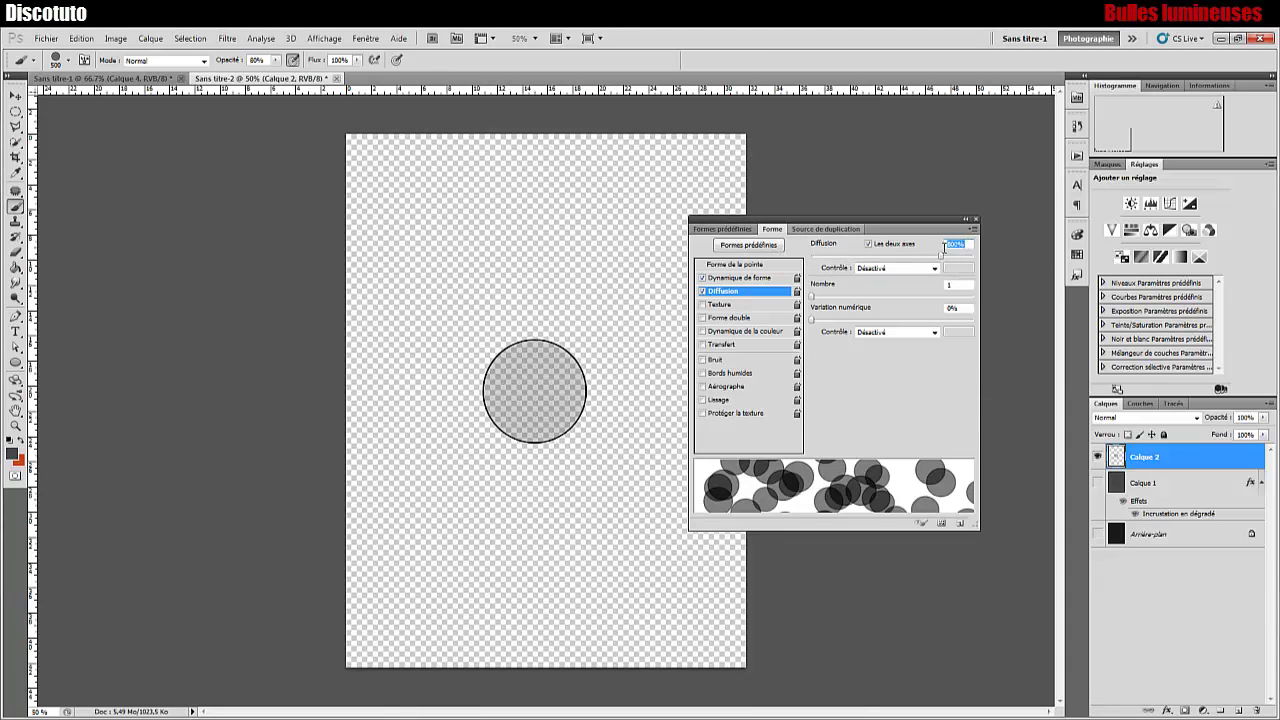
pyautogui.click(978, 254)
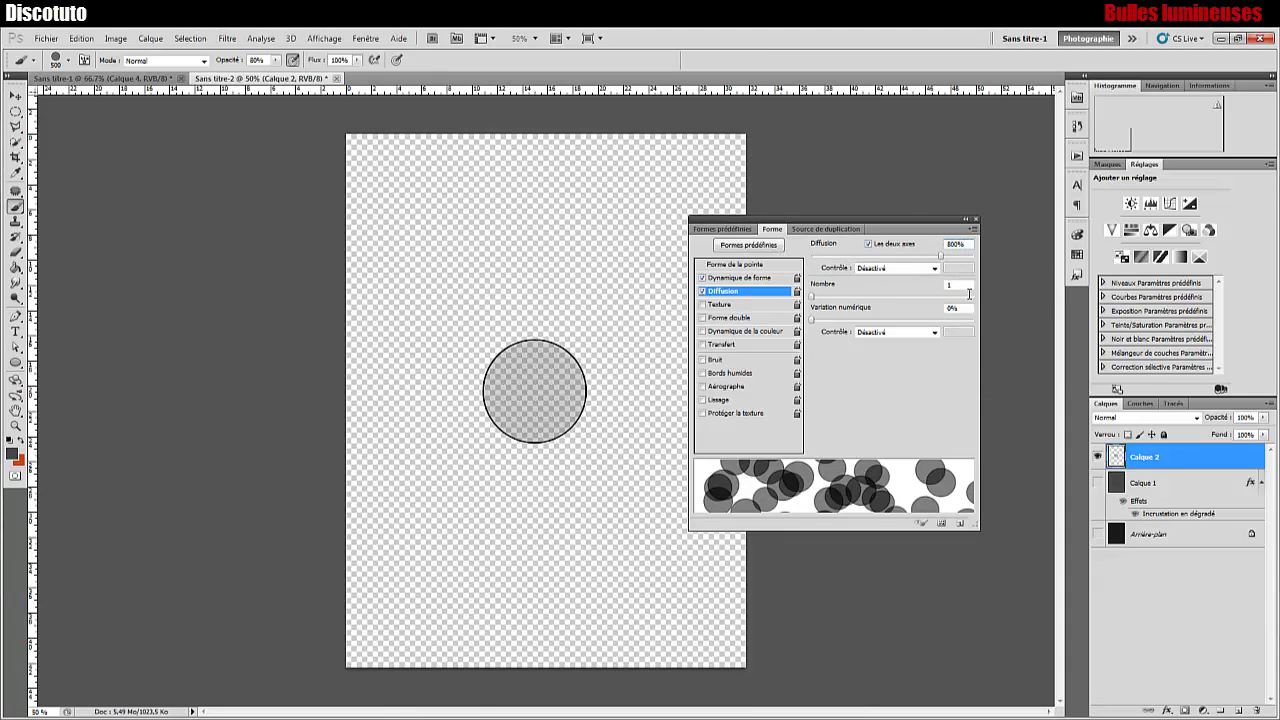
pyautogui.write('4')
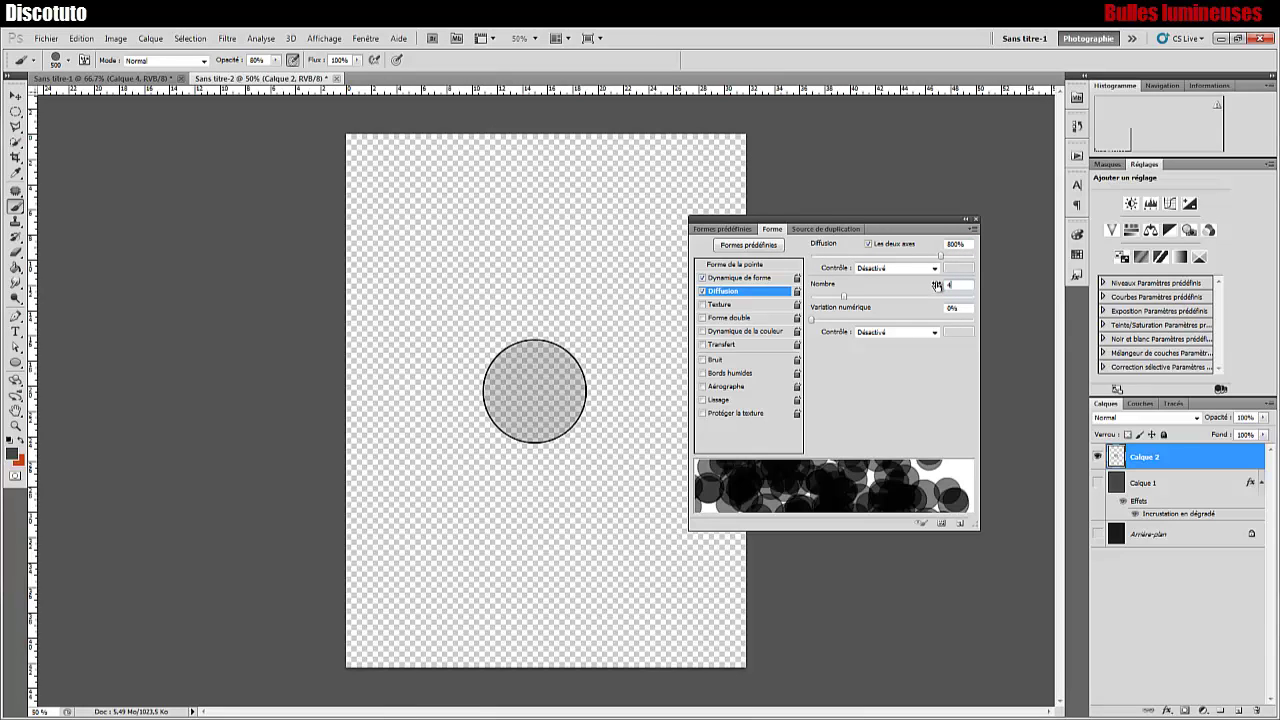
# Step: Set the brush's Diffusion Nombre to 1 and enable Transfert with an opacity variation of 50%
pyautogui.write('1')
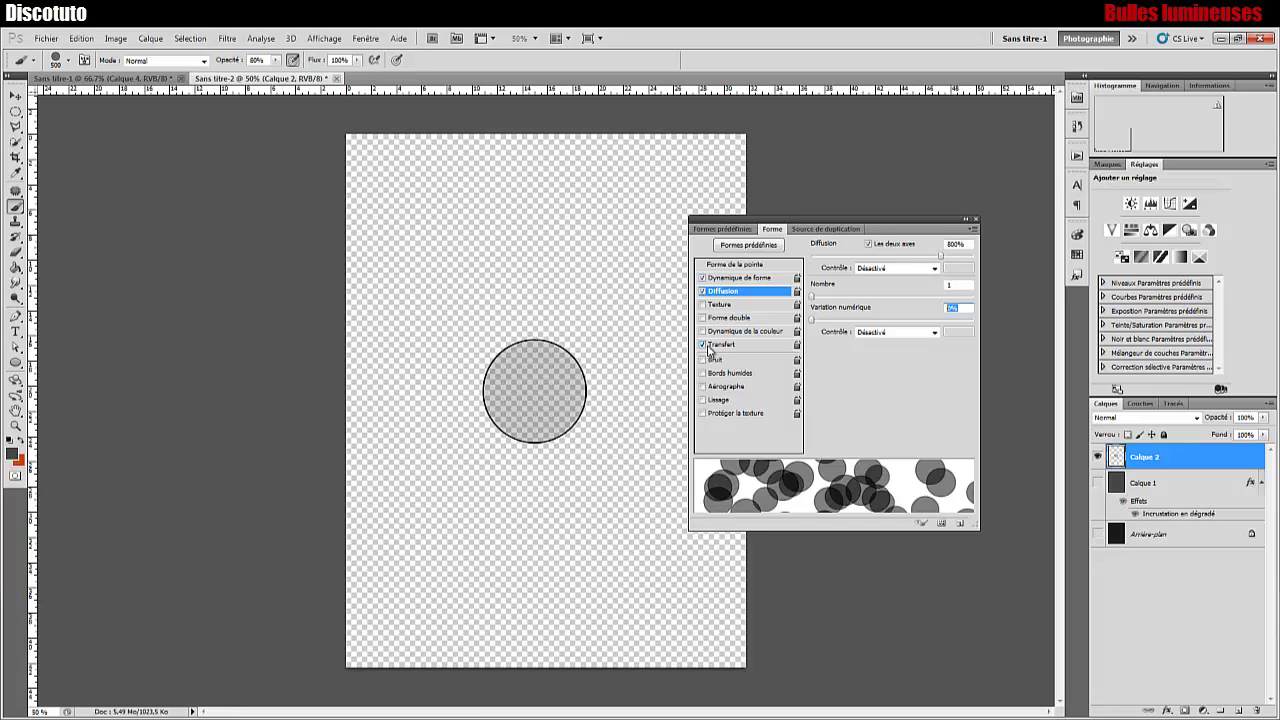
pyautogui.click(710, 345)
pyautogui.click(952, 243)
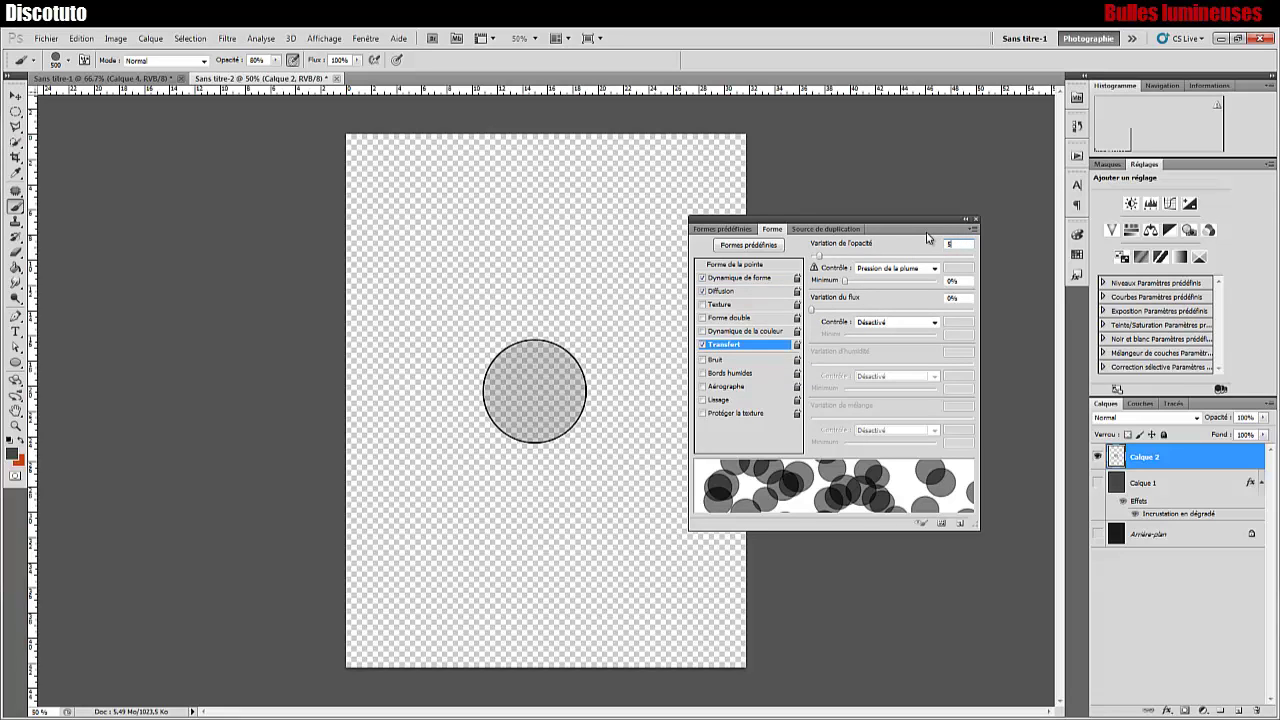
pyautogui.write('50')
pyautogui.press('Return')
# Step: Enable Dynamique de la couleur for the brush, set the Transfert opacity variation to 50% again, and close the brush settings
pyautogui.click(760, 331)
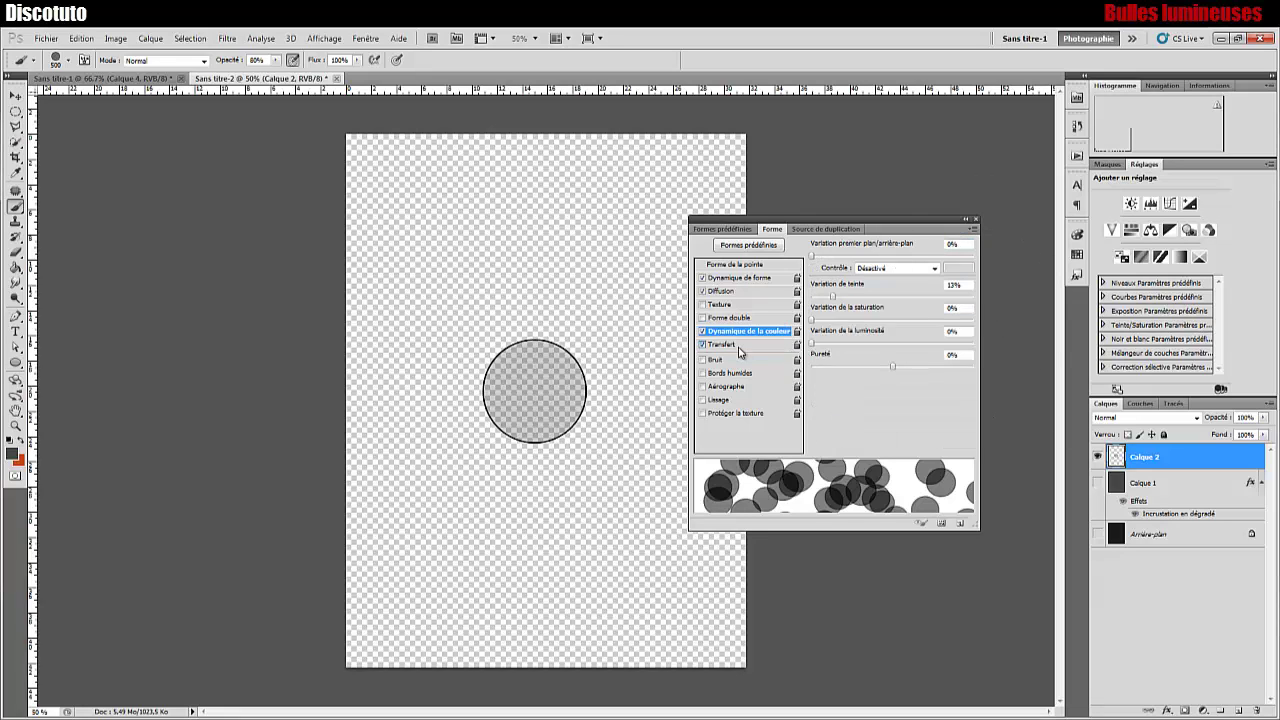
pyautogui.click(714, 346)
pyautogui.click(703, 331)
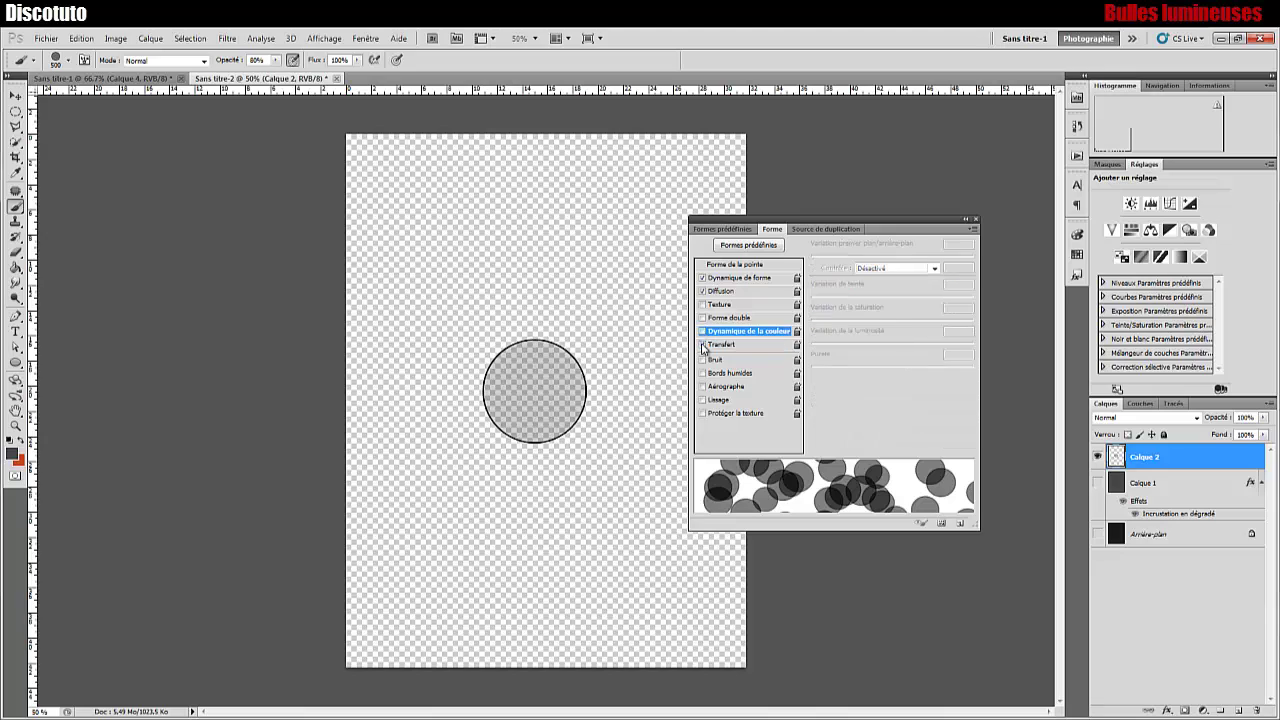
pyautogui.click(722, 344)
pyautogui.moveTo(811, 256); pyautogui.dragTo(893, 273)
pyautogui.click(895, 268)
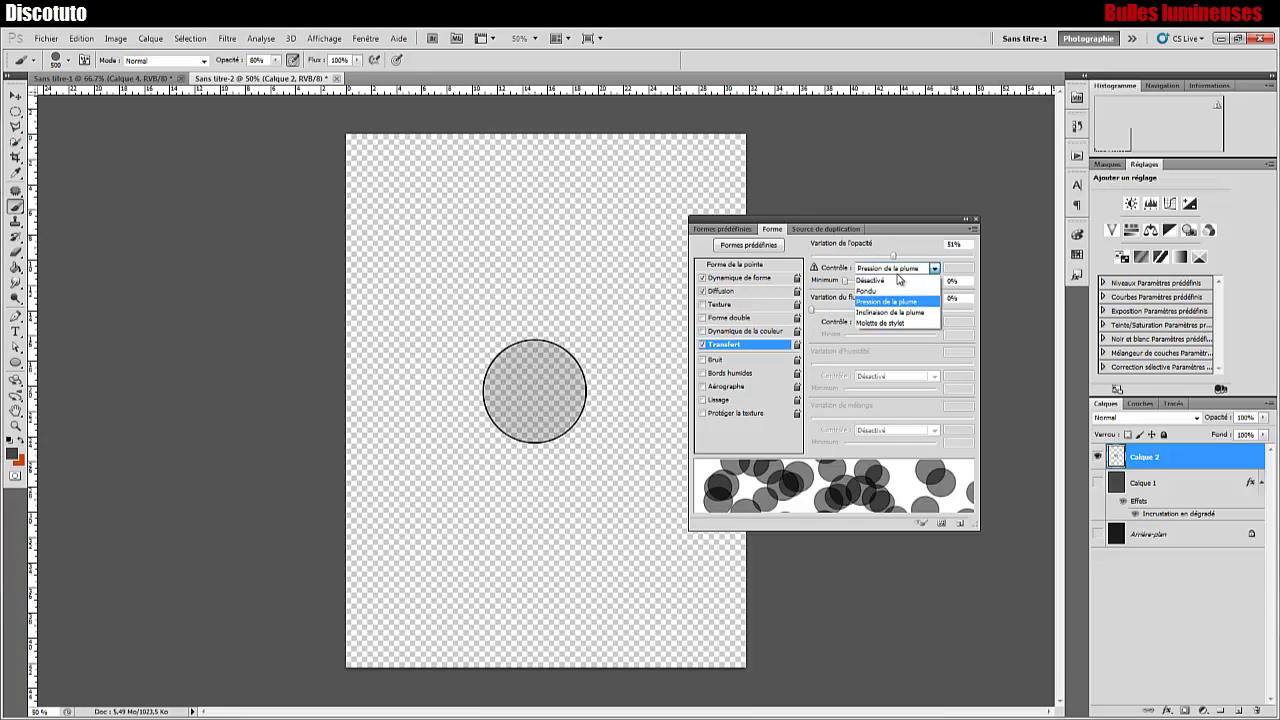
pyautogui.click(880, 281)
pyautogui.click(724, 331)
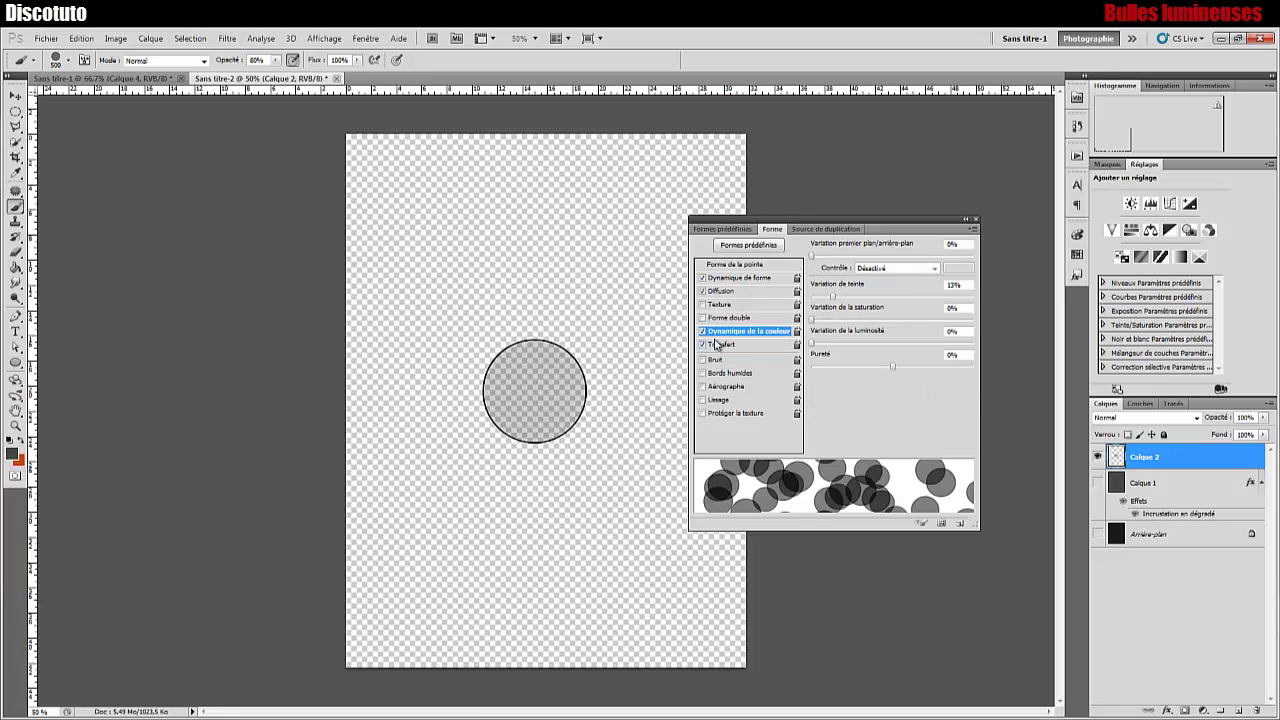
pyautogui.click(722, 345)
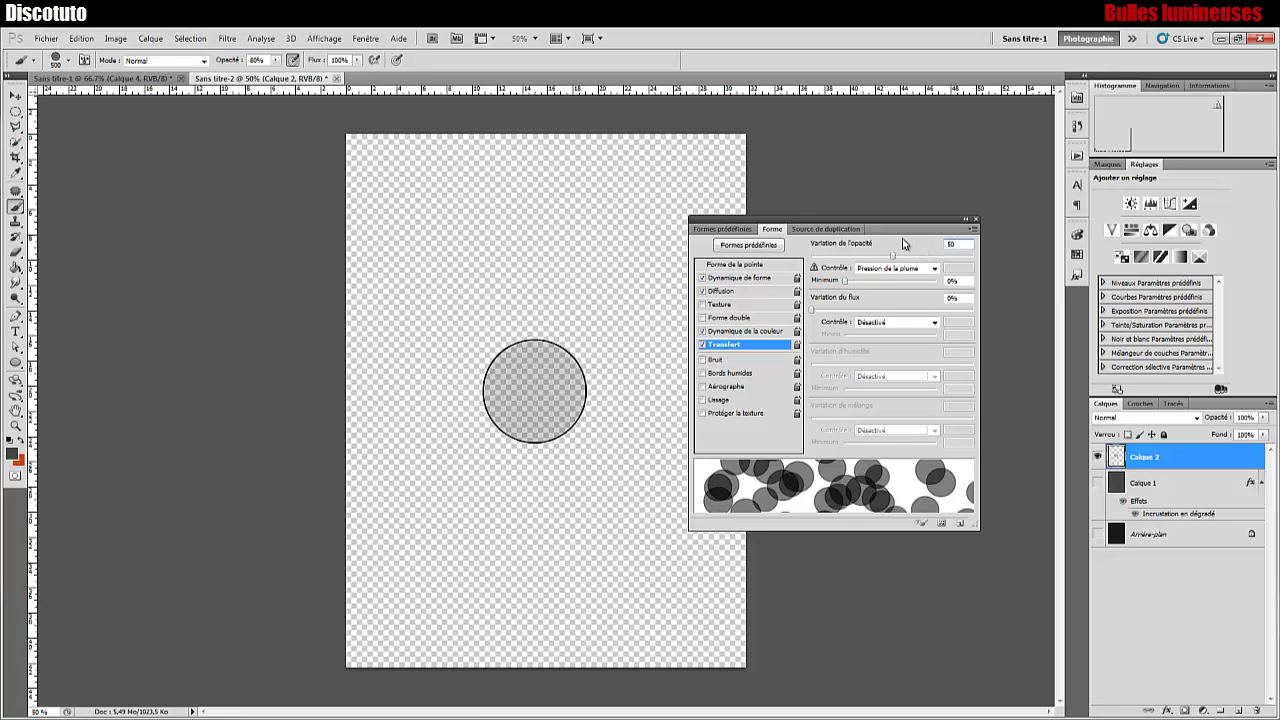
pyautogui.click(975, 221)
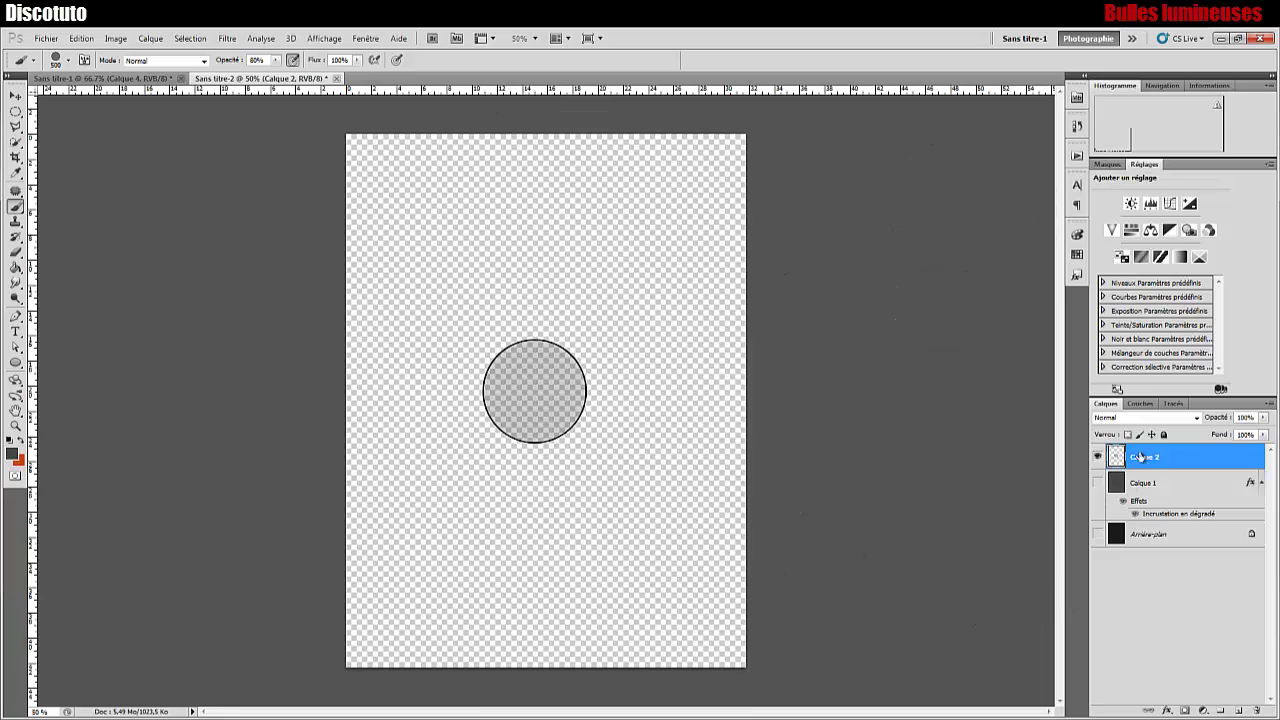
# Step: Hide the circle layer Calque 2 and show Calque 1 and the Arrière-plan layer
pyautogui.click(1098, 460)
pyautogui.click(1099, 461)
pyautogui.click(1098, 461)
pyautogui.click(1098, 461)
pyautogui.click(1098, 461)
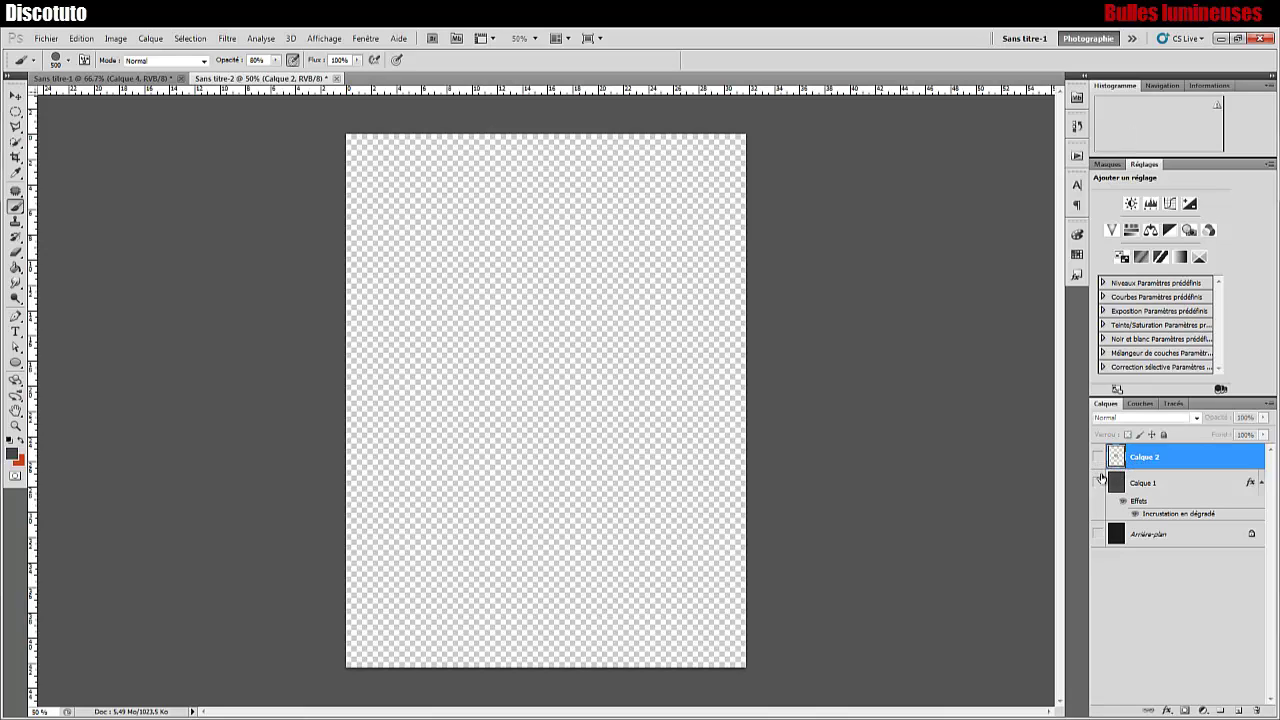
pyautogui.click(1098, 483)
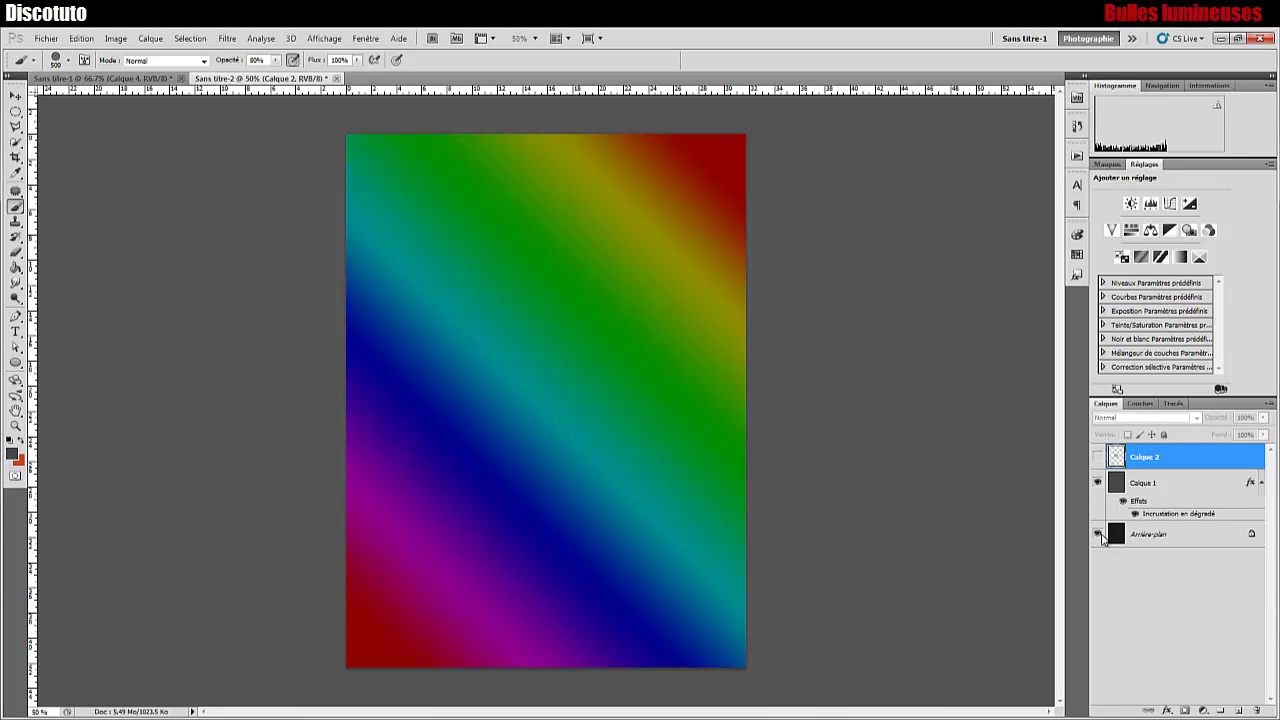
pyautogui.click(1098, 534)
pyautogui.click(1148, 488)
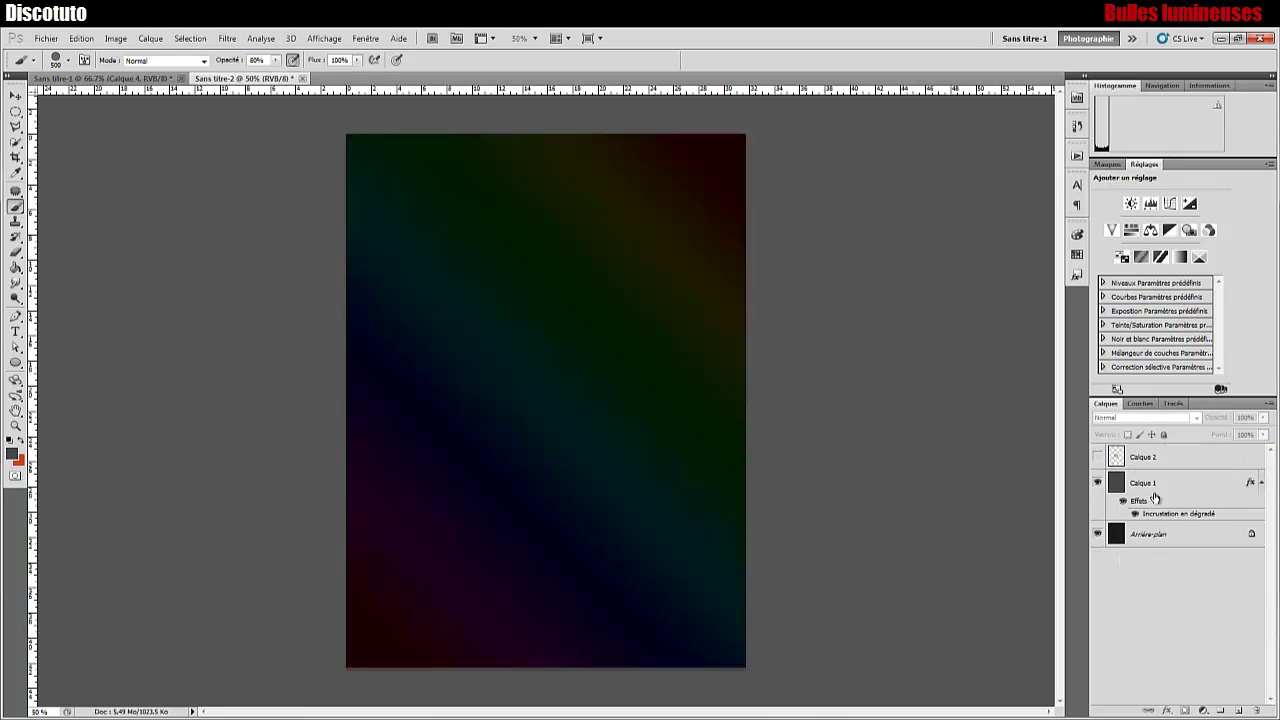
pyautogui.click(1186, 582)
# Step: Create a layer group named cercles above the other layers and add a new empty layer inside it
pyautogui.click(1219, 712)
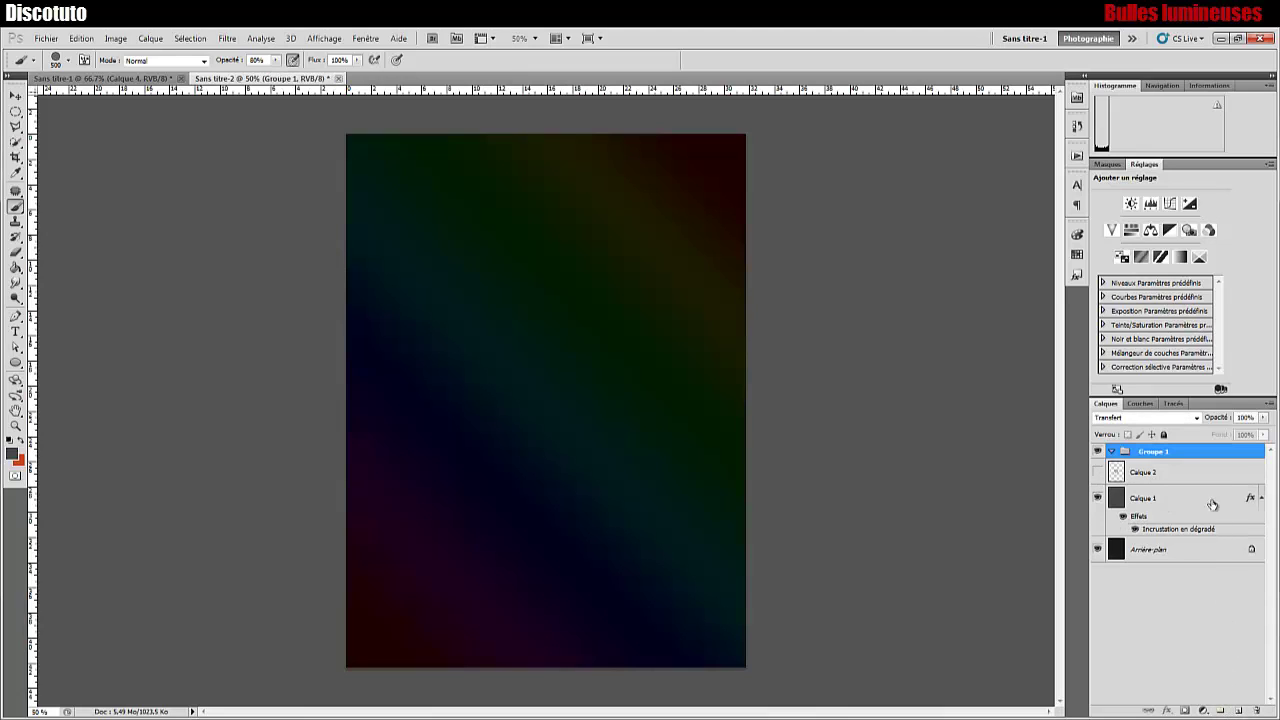
pyautogui.doubleClick(1155, 451)
pyautogui.write('d')
pyautogui.press('Return')
pyautogui.click(1238, 710)
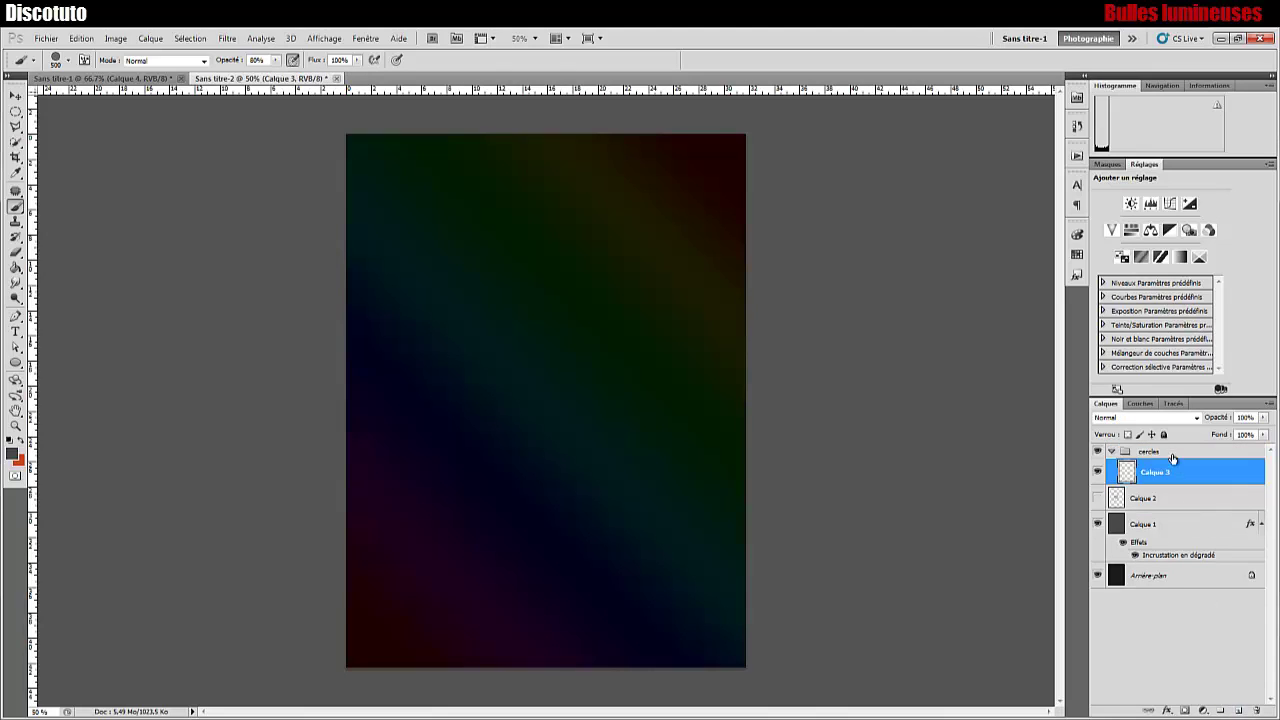
# Step: Set the blend mode of the cercles group to Densité couleur -
pyautogui.click(1112, 452)
pyautogui.click(1112, 452)
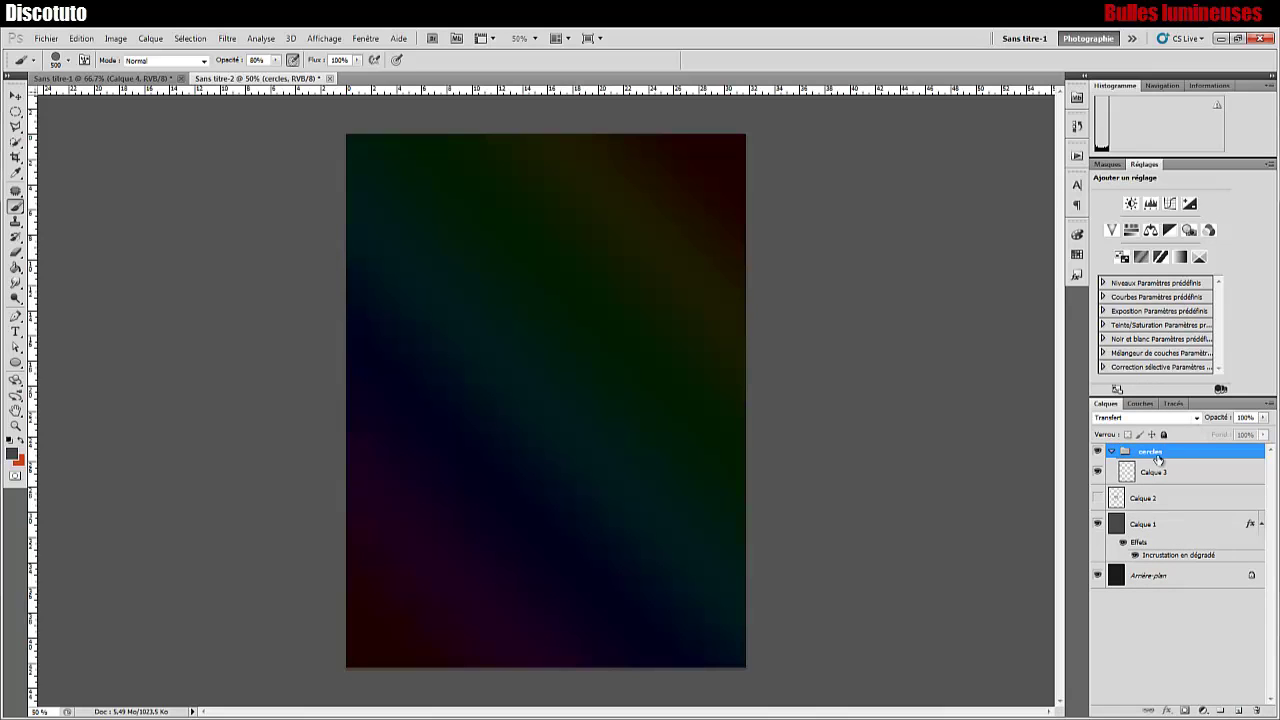
pyautogui.click(1163, 418)
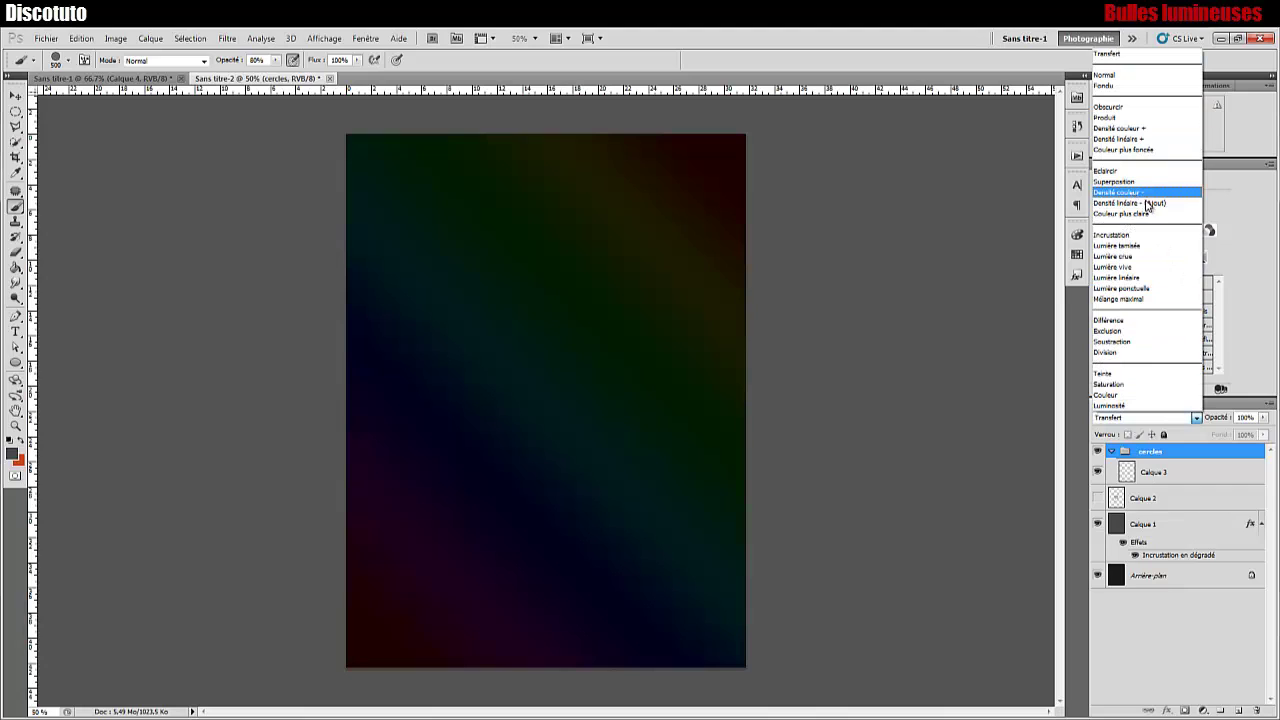
pyautogui.click(1151, 194)
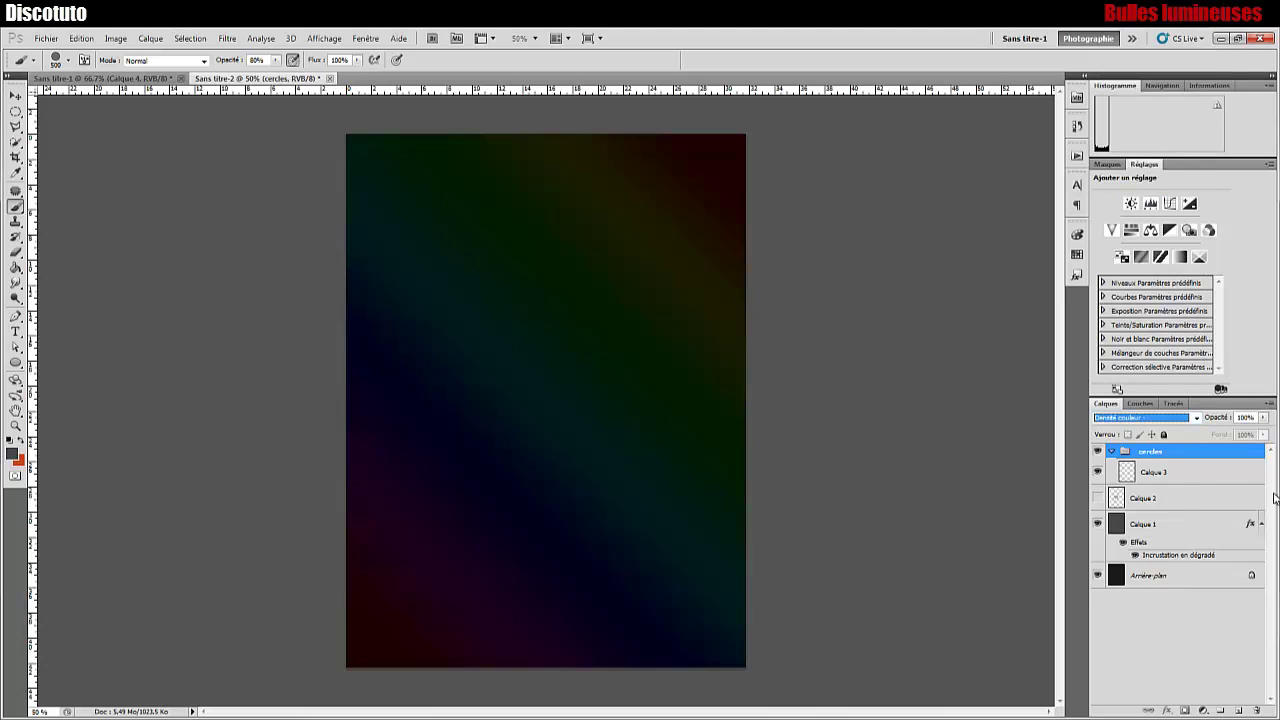
# Step: Select the empty layer in the cercles group and choose the 635 px circle brush preset
pyautogui.click(1177, 494)
pyautogui.click(1173, 474)
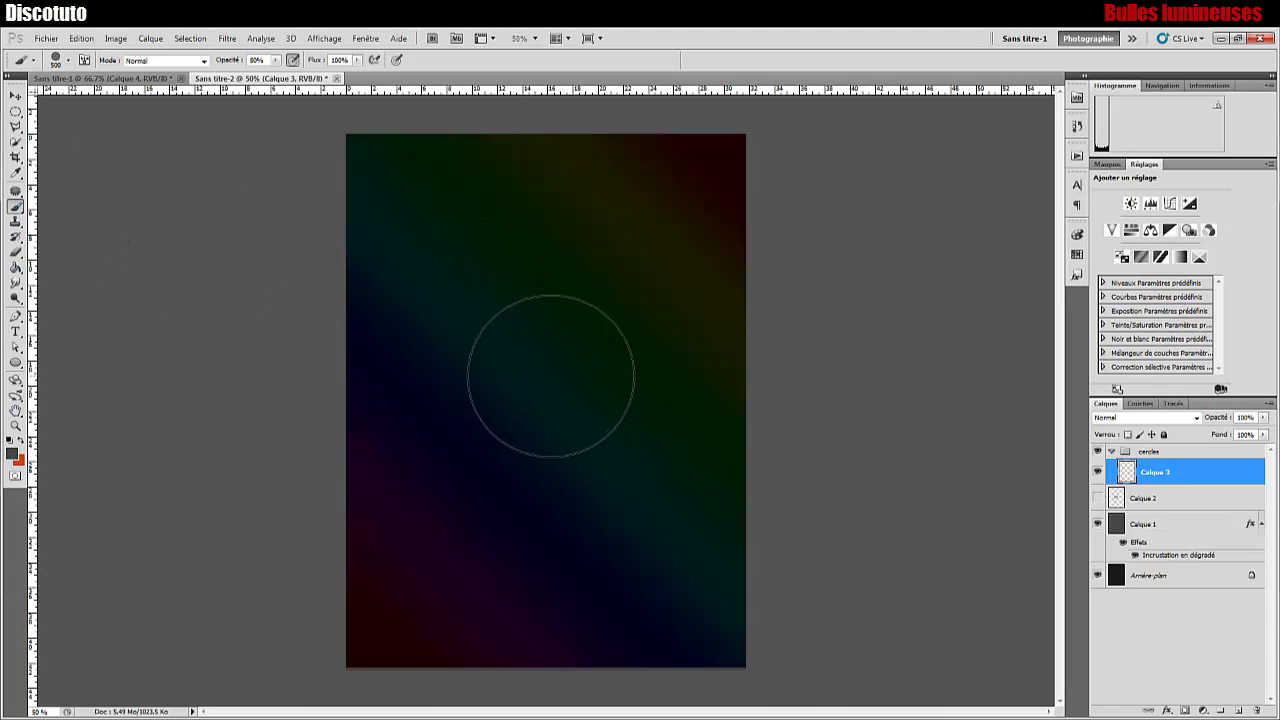
pyautogui.rightClick(550, 375)
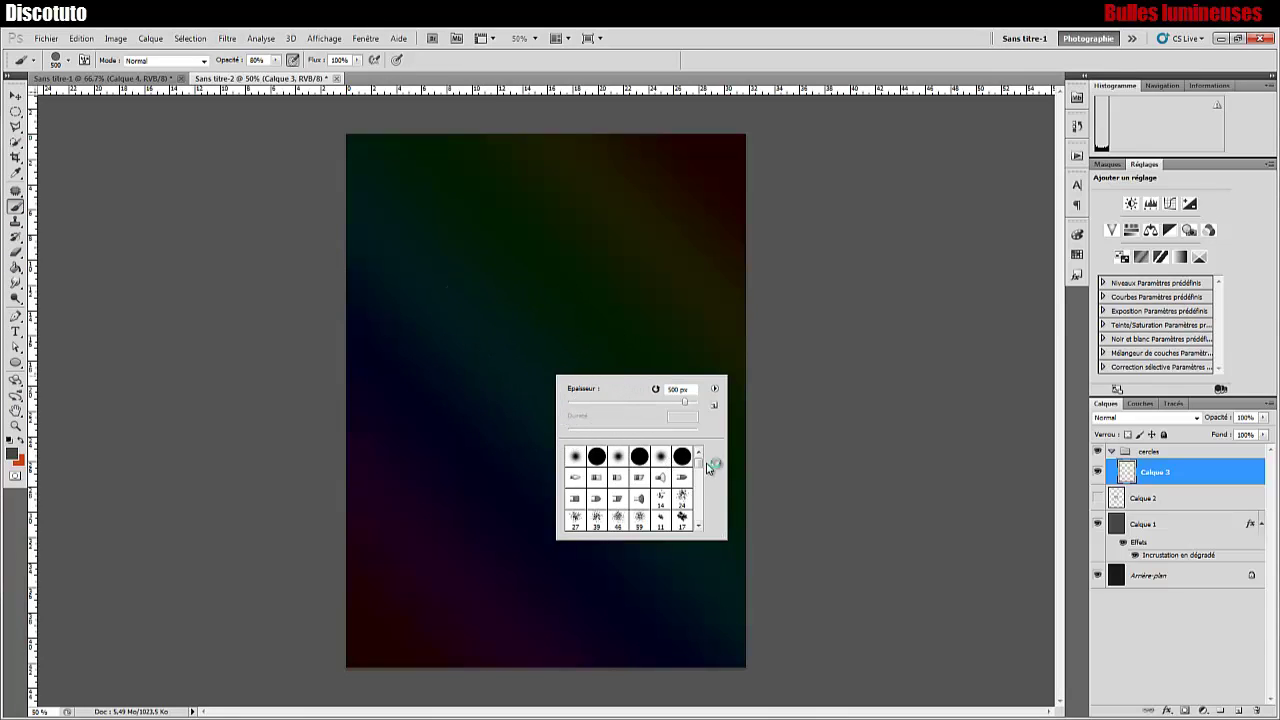
pyautogui.scroll(-1, 699, 470)
pyautogui.moveTo(699, 470)
pyautogui.mouseDown()
pyautogui.moveTo(703, 532)
pyautogui.moveTo(694, 505)
pyautogui.mouseUp()
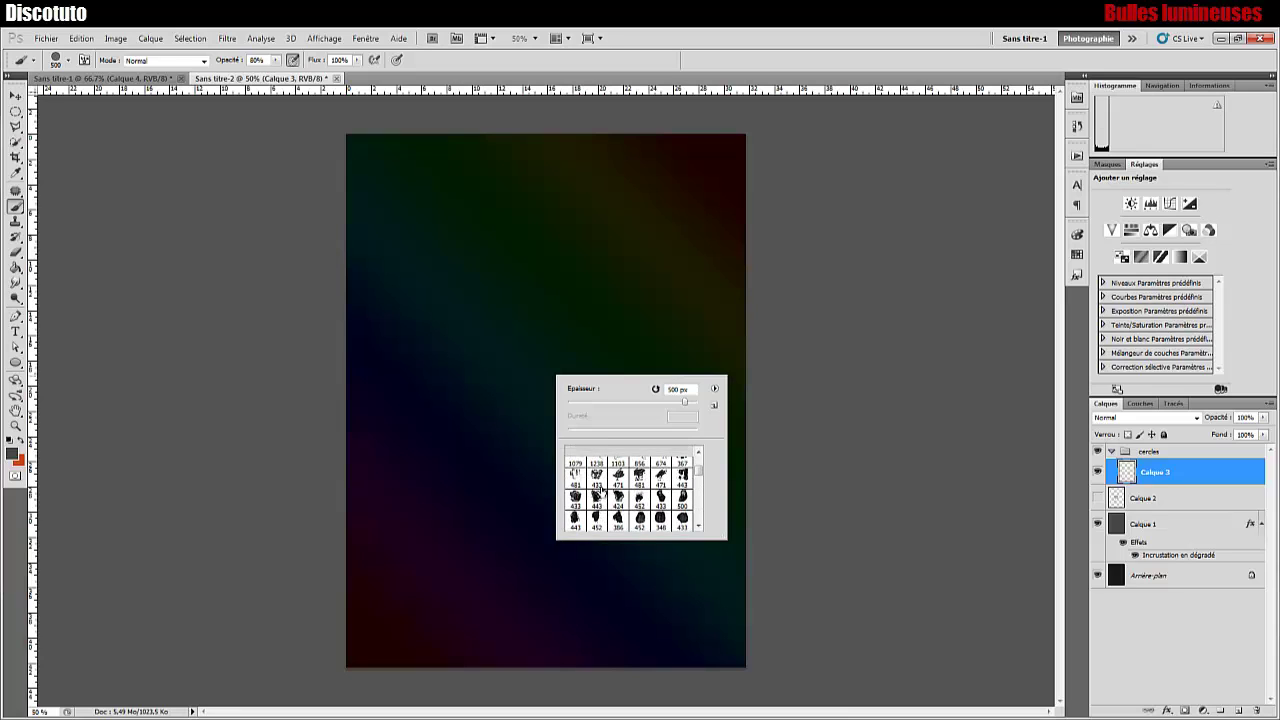
pyautogui.scroll(1, 596, 493)
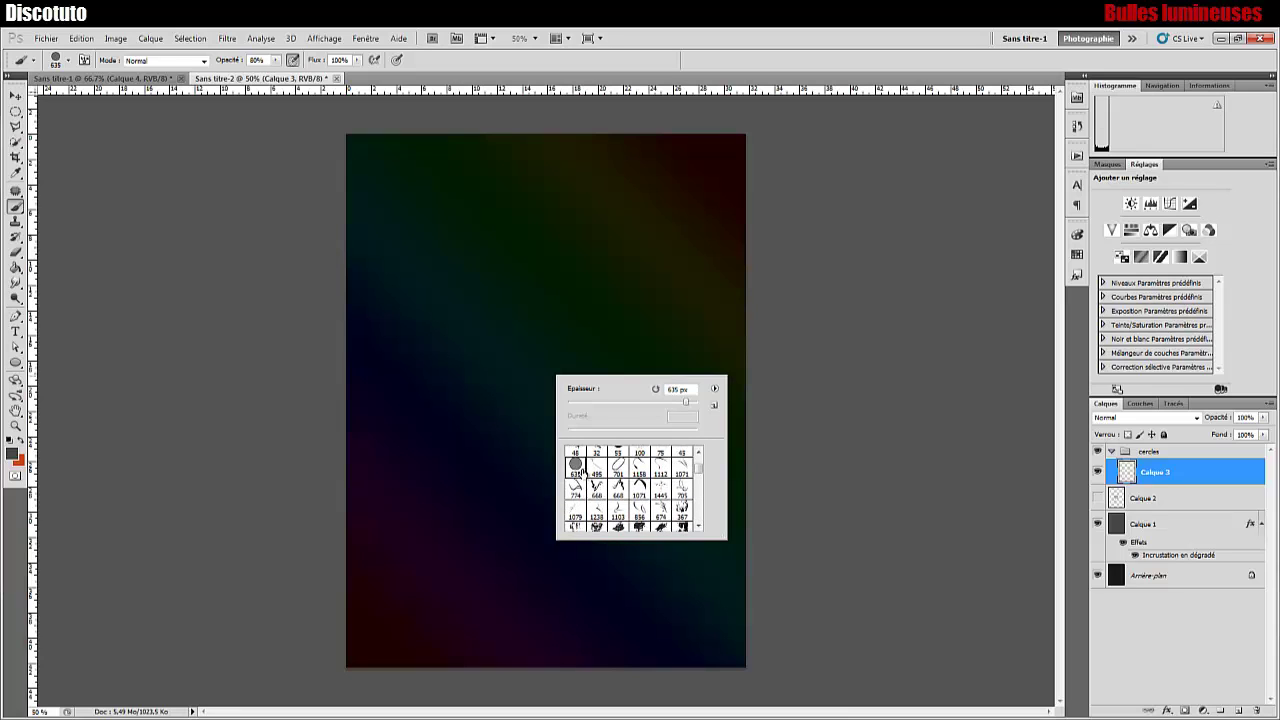
pyautogui.click(1167, 553)
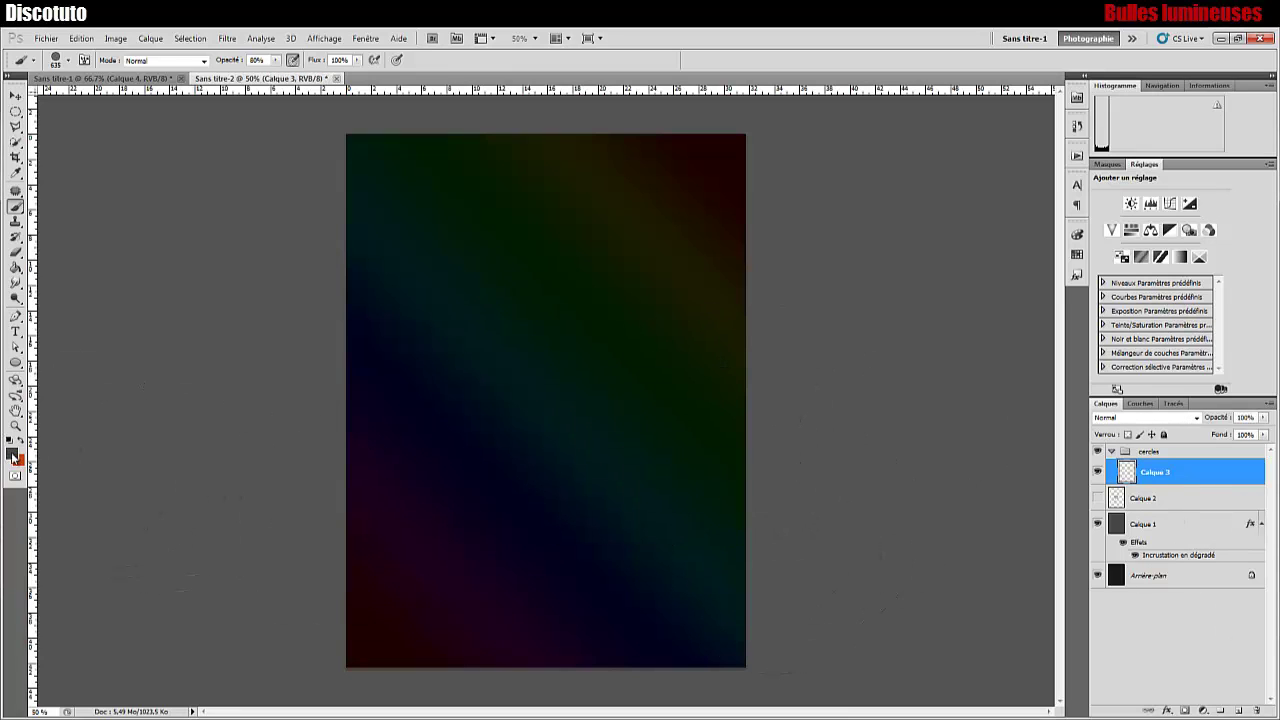
# Step: Set the foreground colour to white (ffffff)
pyautogui.click(12, 454)
pyautogui.moveTo(749, 237); pyautogui.dragTo(519, 420)
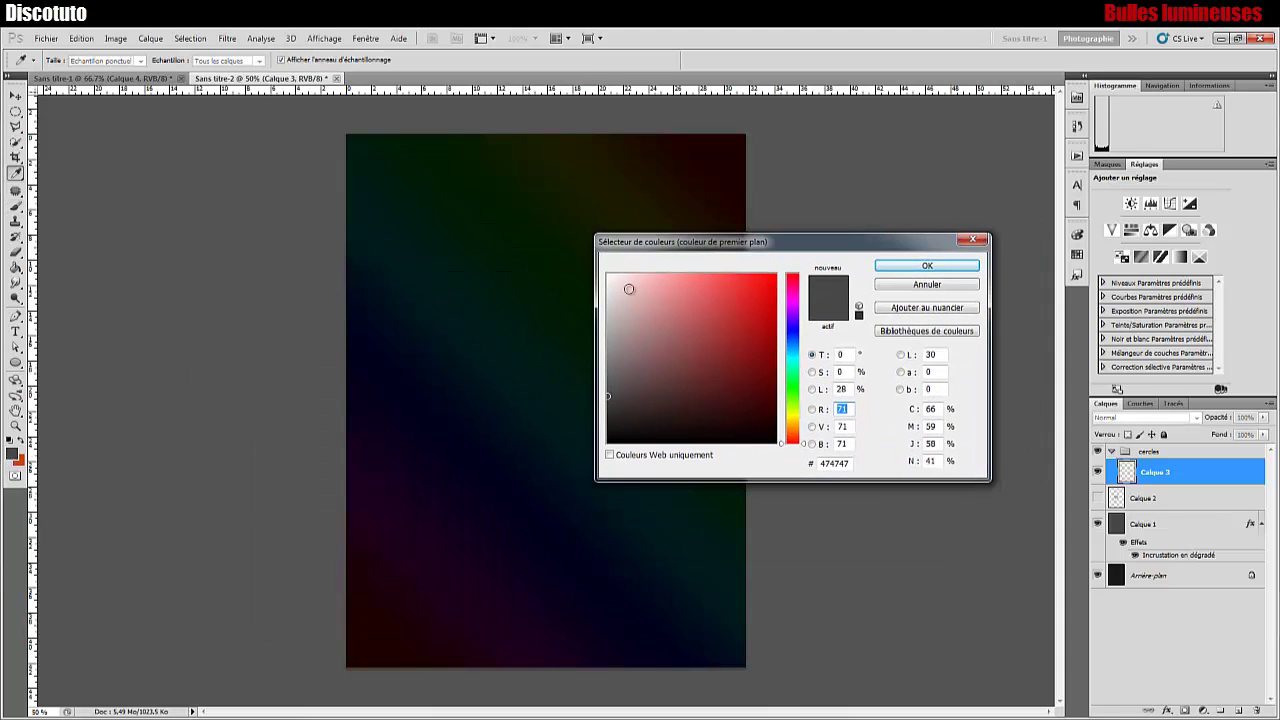
pyautogui.click(609, 275)
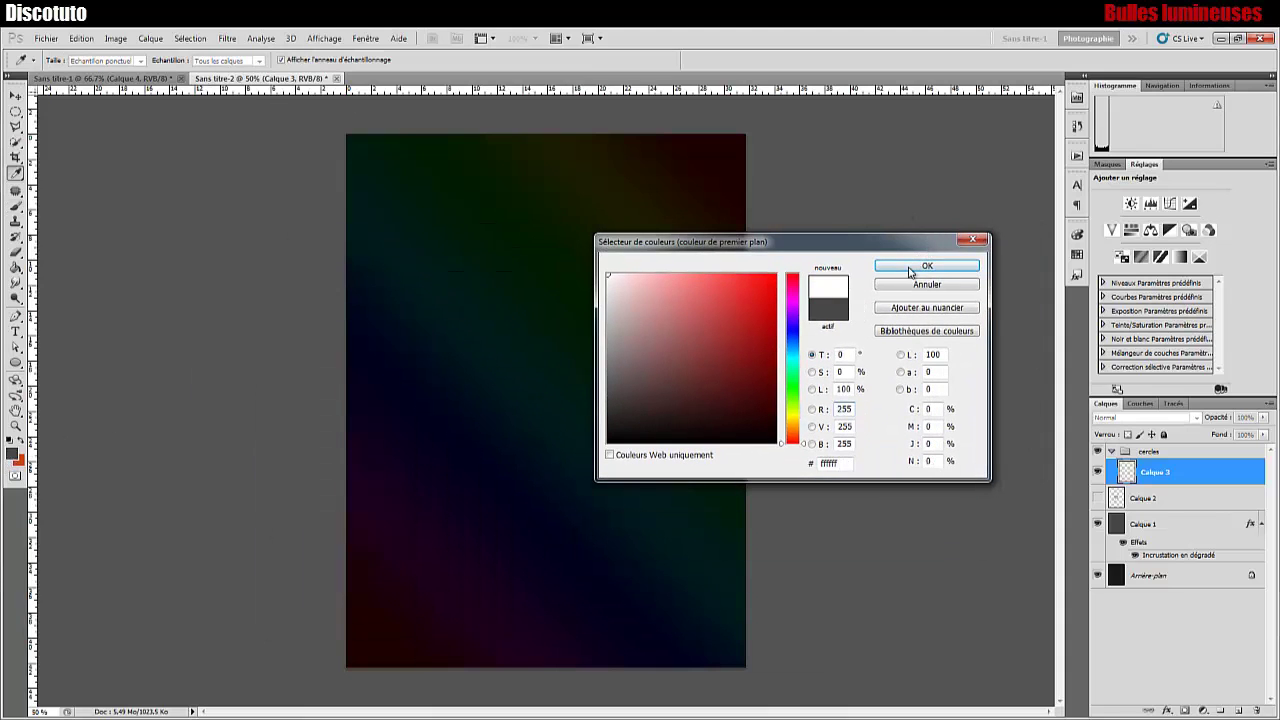
pyautogui.click(900, 267)
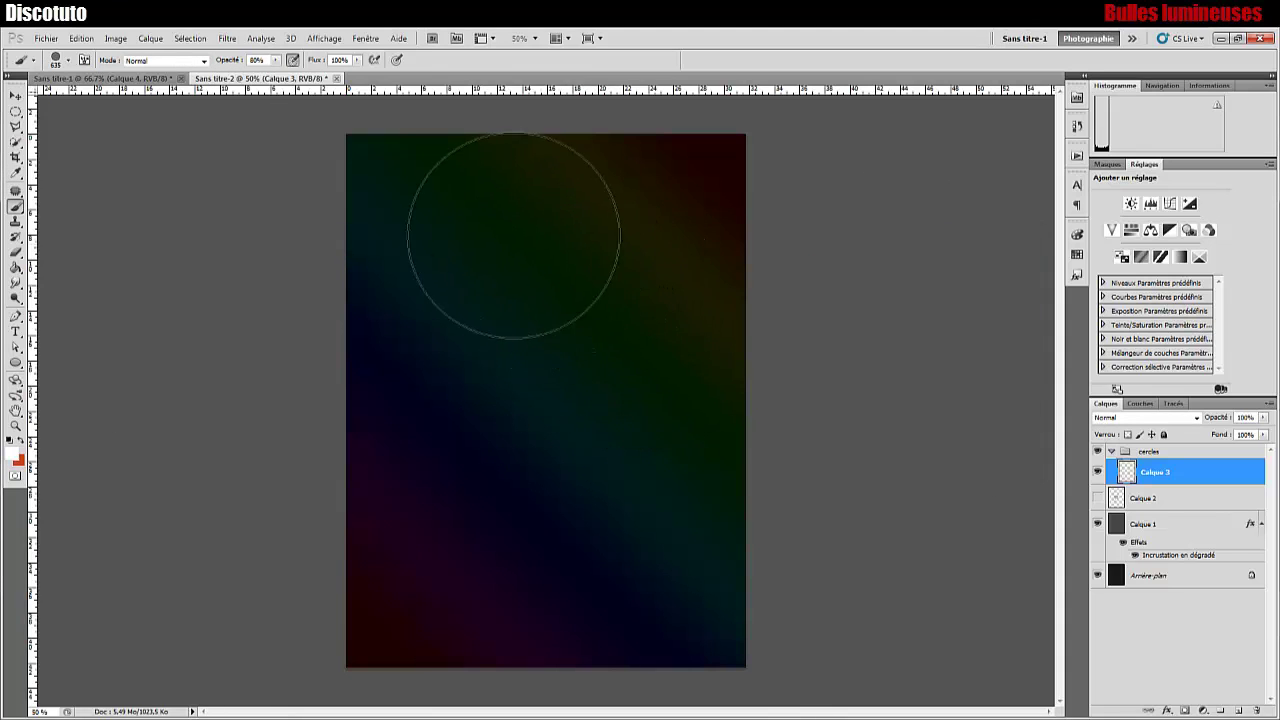
# Step: Try several strokes with the circle brush across the canvas and undo them
pyautogui.click(418, 176)
pyautogui.keyDown('shift'); pyautogui.click(686, 657); pyautogui.keyUp('shift')
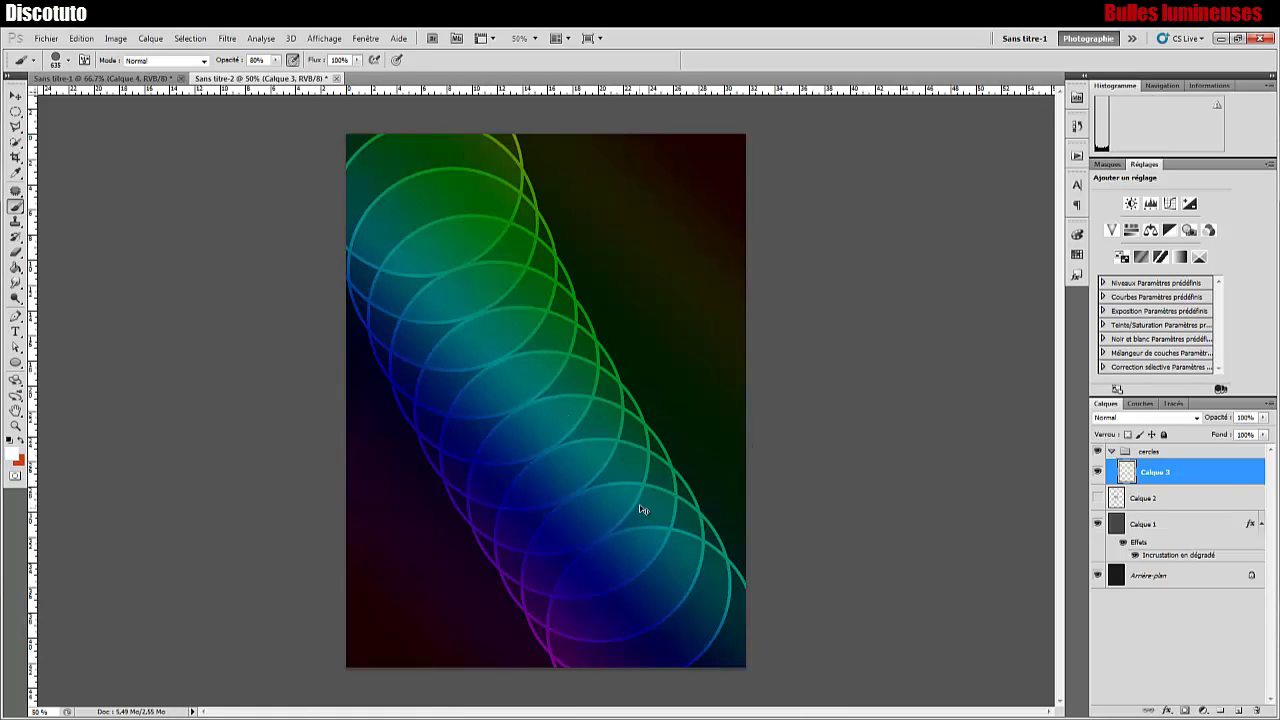
pyautogui.hotkey('ctrl', 'z')
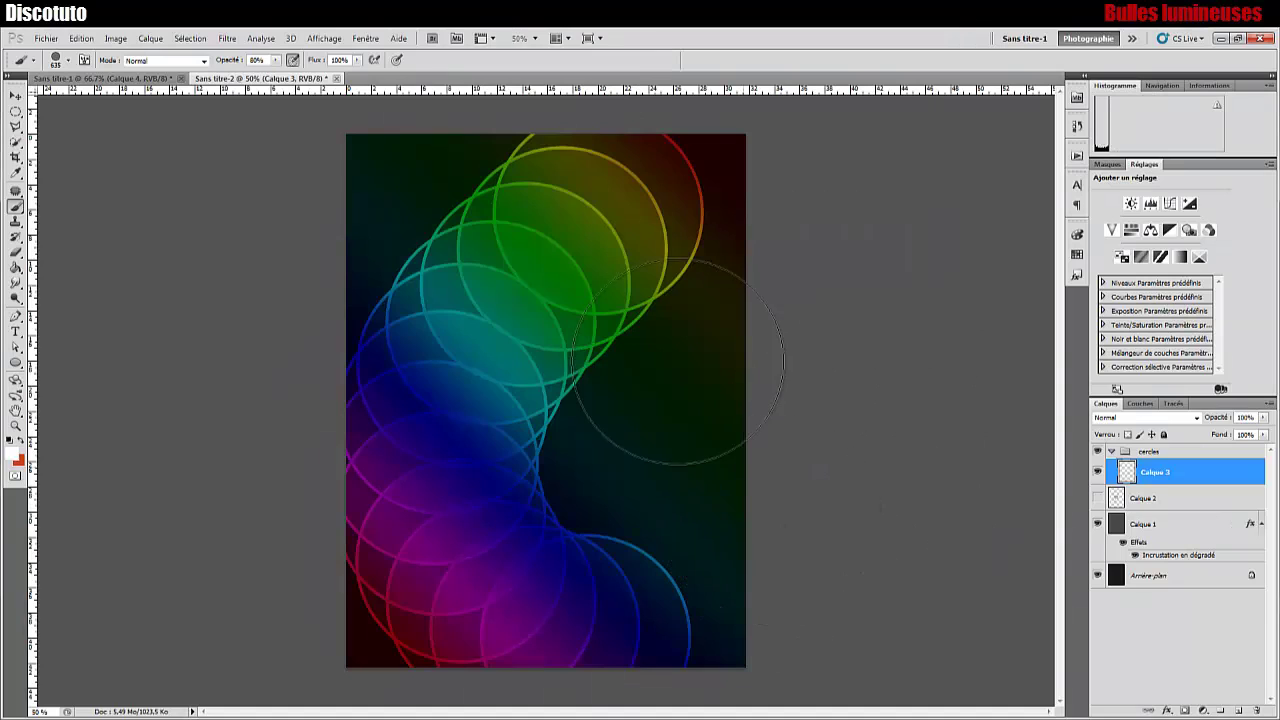
pyautogui.hotkey('ctrl', 'z')
pyautogui.moveTo(684, 328); pyautogui.dragTo(461, 404)
pyautogui.moveTo(620, 610); pyautogui.dragTo(661, 464)
pyautogui.hotkey('ctrl', 'z')
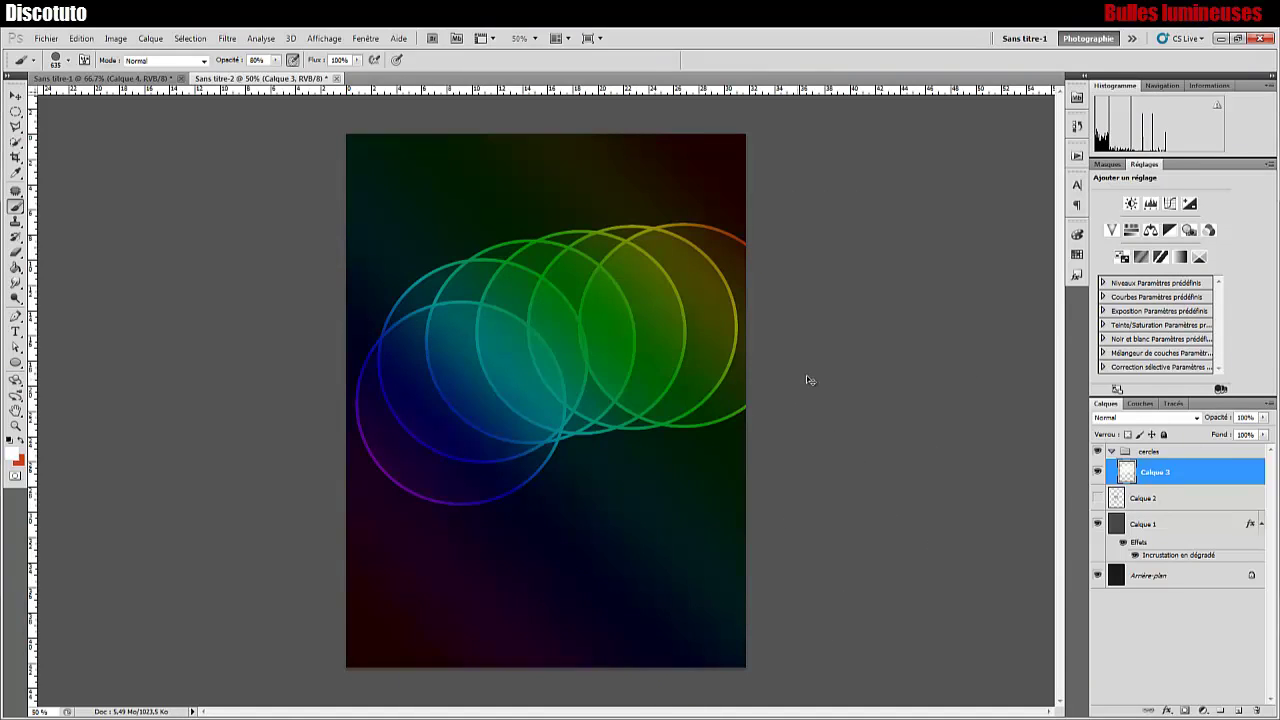
pyautogui.hotkey('ctrl', 'z')
pyautogui.hotkey('ctrl', 'z')
pyautogui.hotkey('ctrl', 'alt', 'z')
pyautogui.hotkey('ctrl', 'alt', 'z')
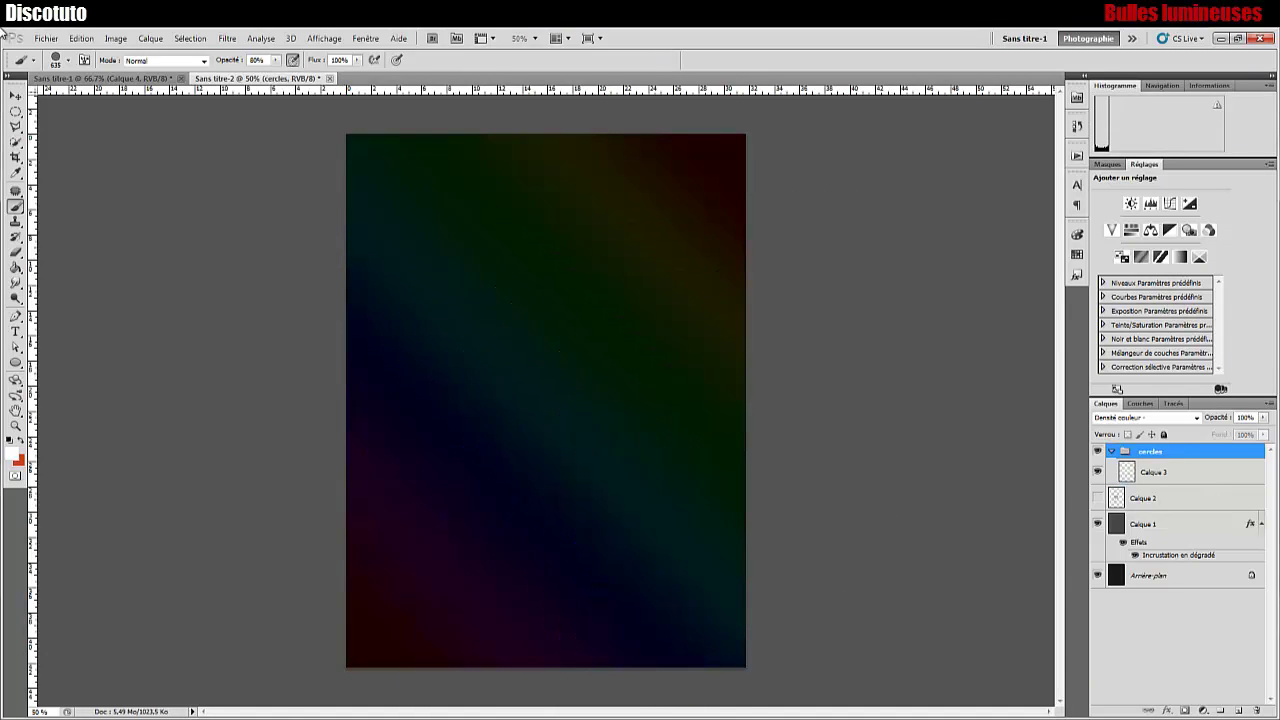
# Step: Re-enable Dynamique de forme and Diffusion for the 635 px circle brush and close the brush settings
pyautogui.press('F5')
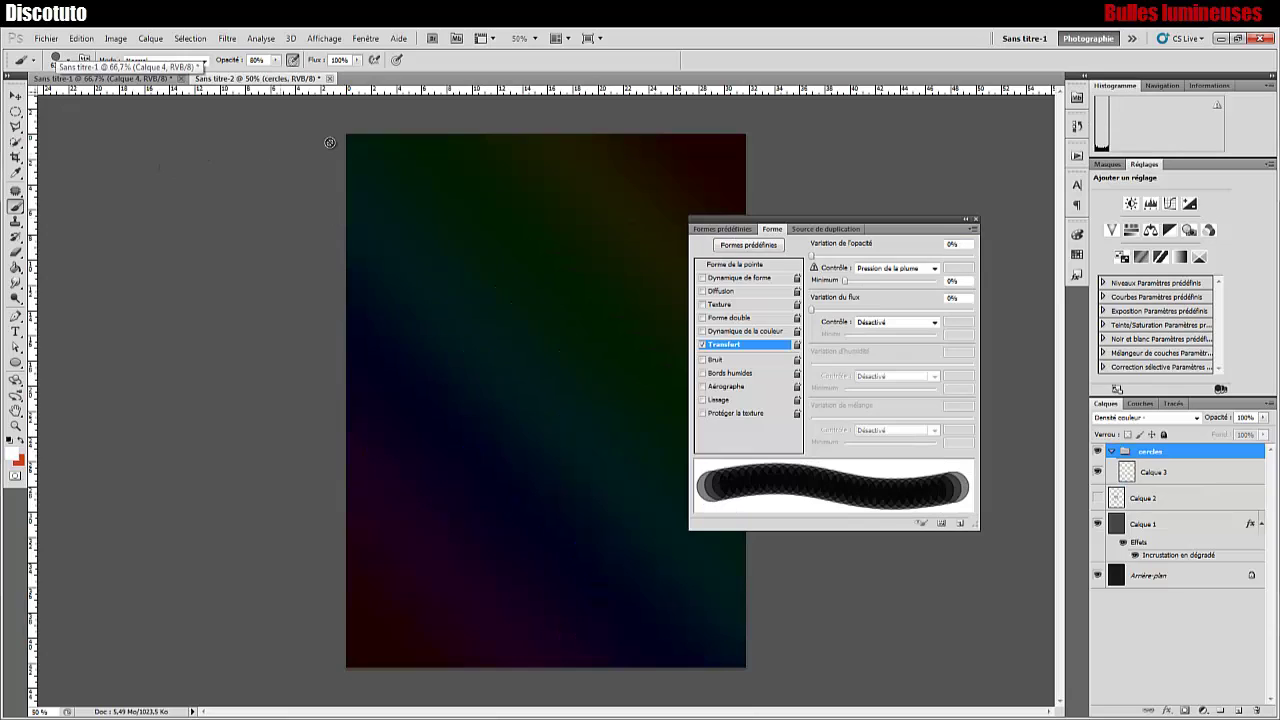
pyautogui.click(744, 230)
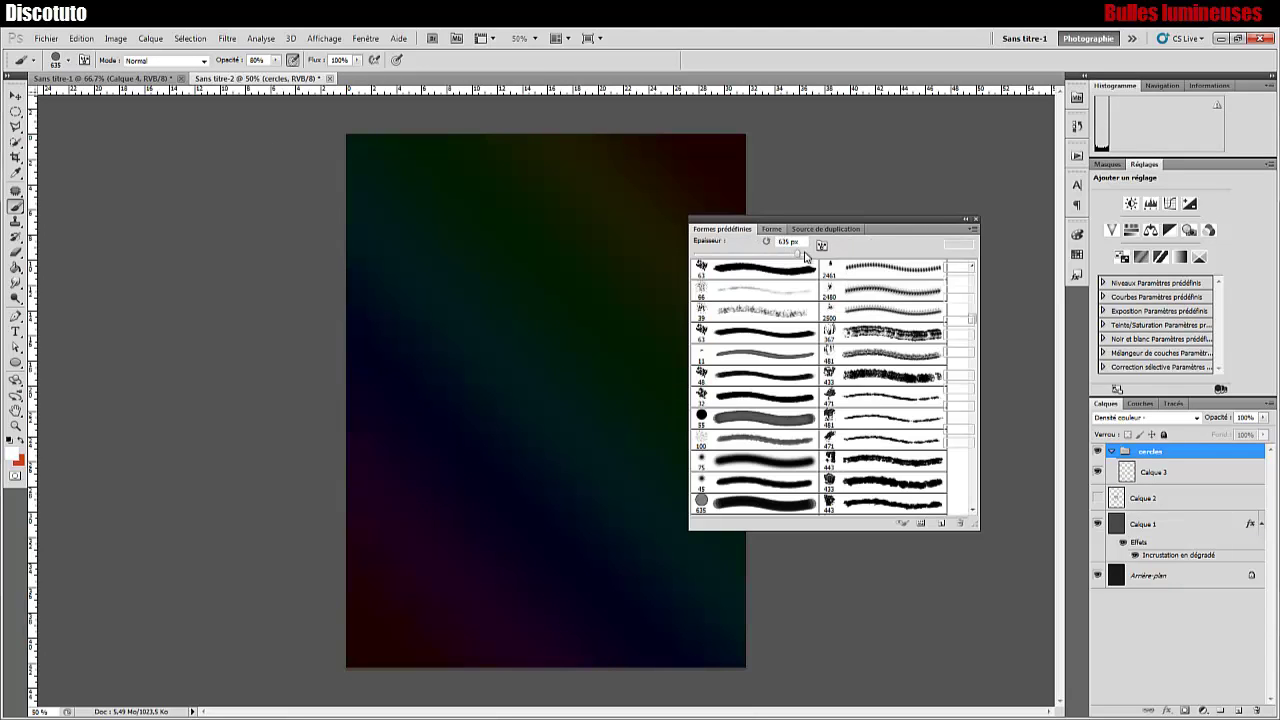
pyautogui.click(771, 229)
pyautogui.click(740, 264)
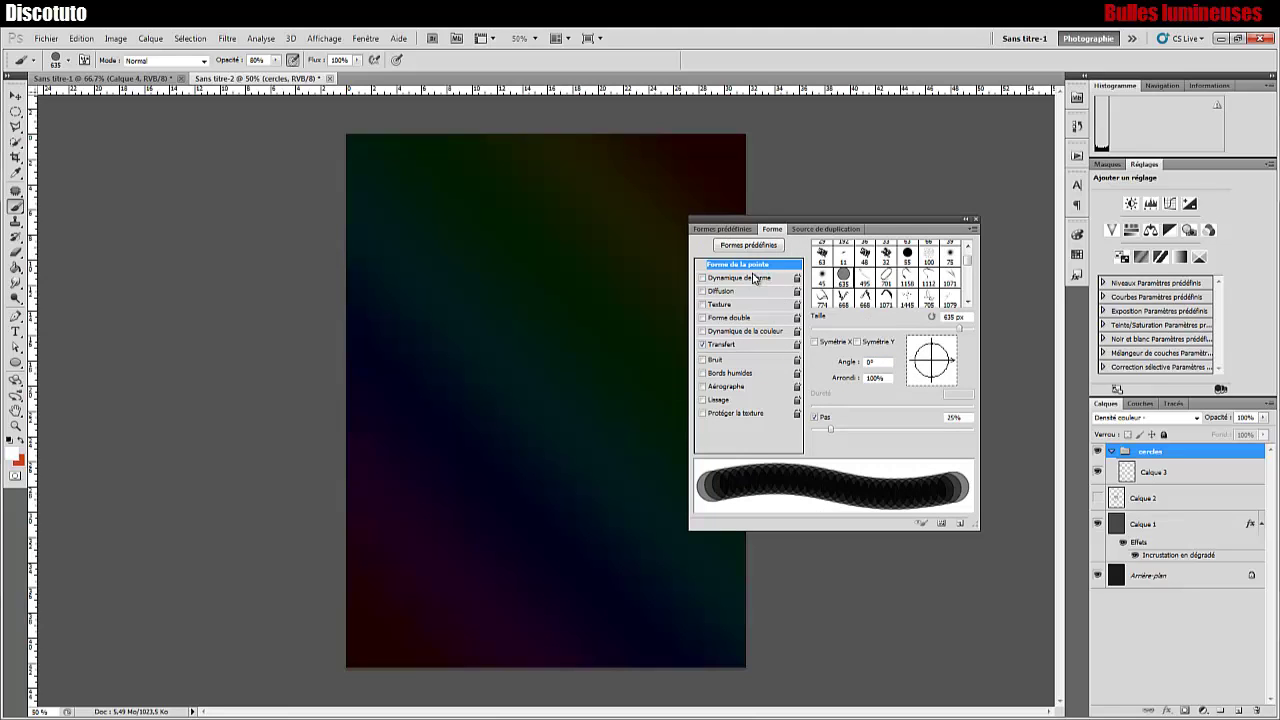
pyautogui.click(722, 279)
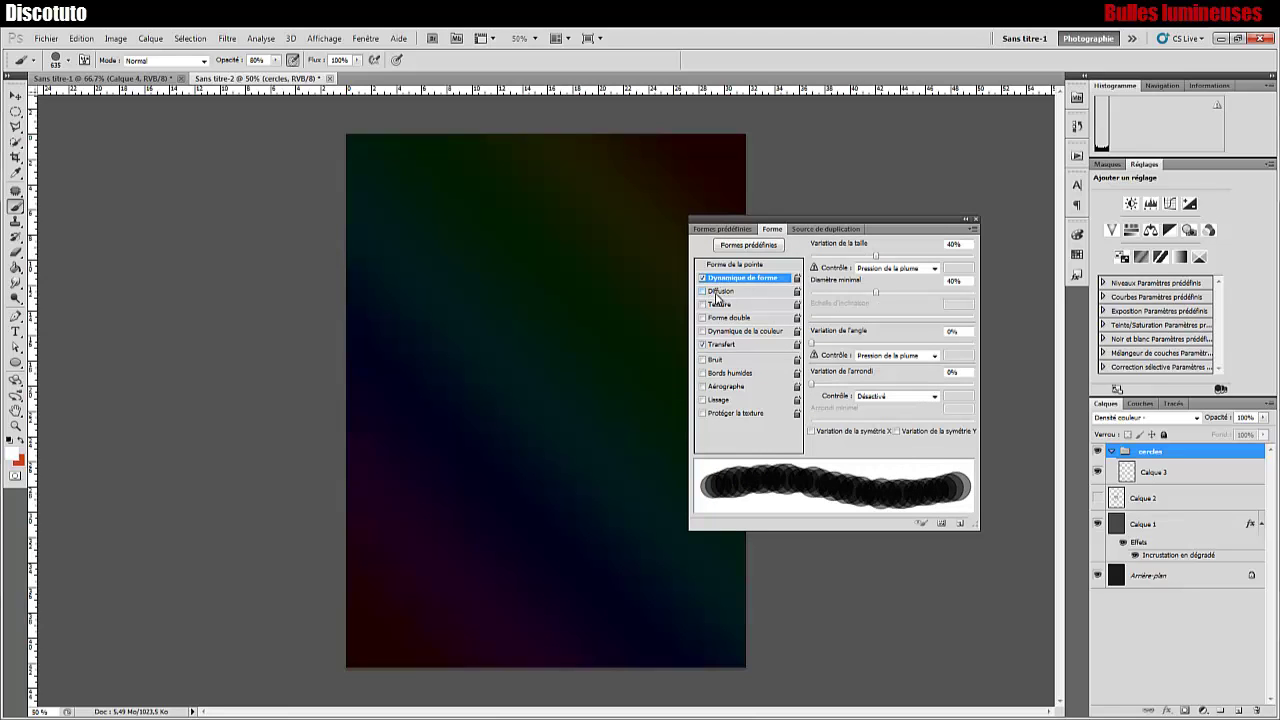
pyautogui.click(720, 291)
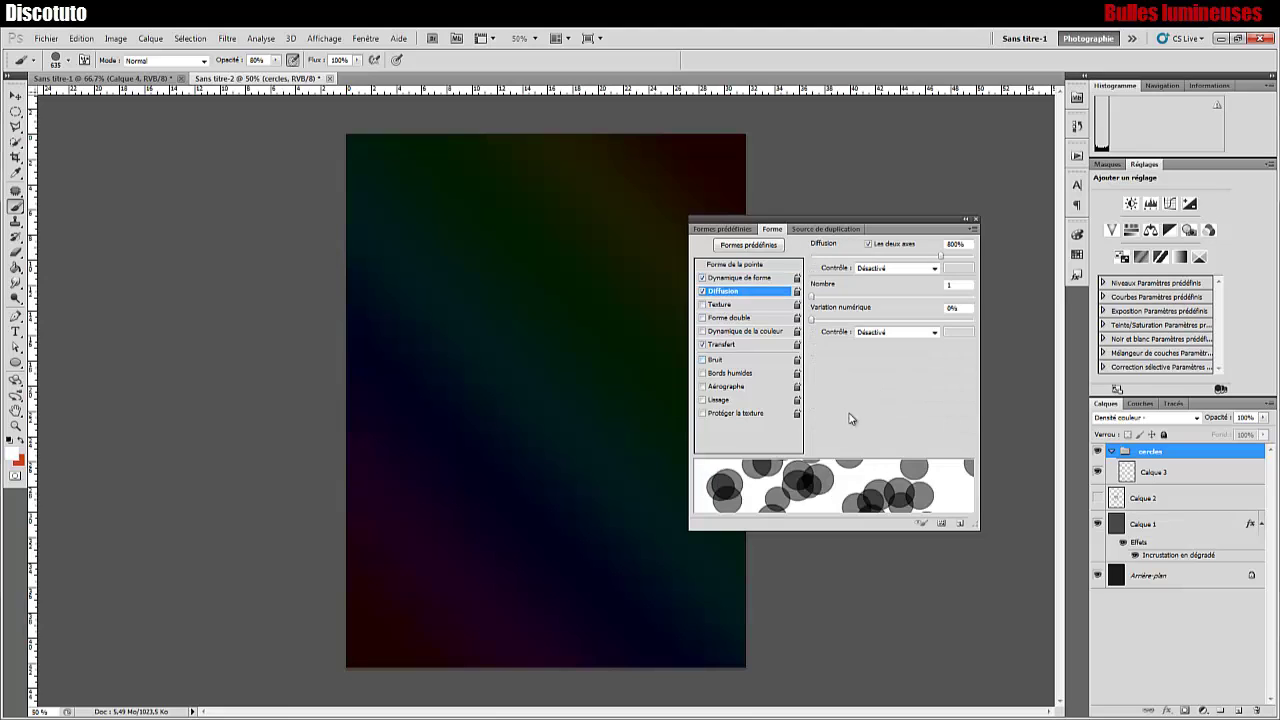
pyautogui.click(975, 226)
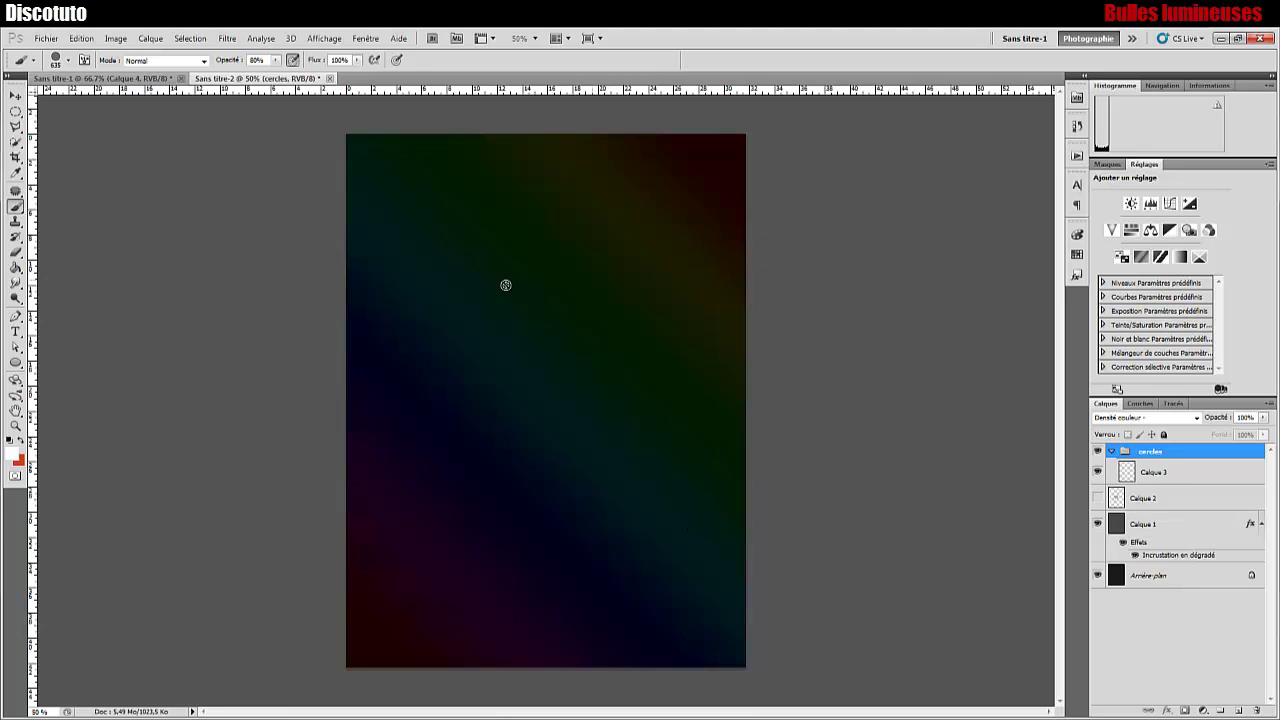
# Step: Select Calque 3 and scatter large 635 px white circles over the upper and central canvas, undoing unwanted strokes
pyautogui.click(1153, 472)
pyautogui.moveTo(509, 287)
pyautogui.mouseDown()
pyautogui.moveTo(567, 502)
pyautogui.moveTo(671, 551)
pyautogui.mouseUp()
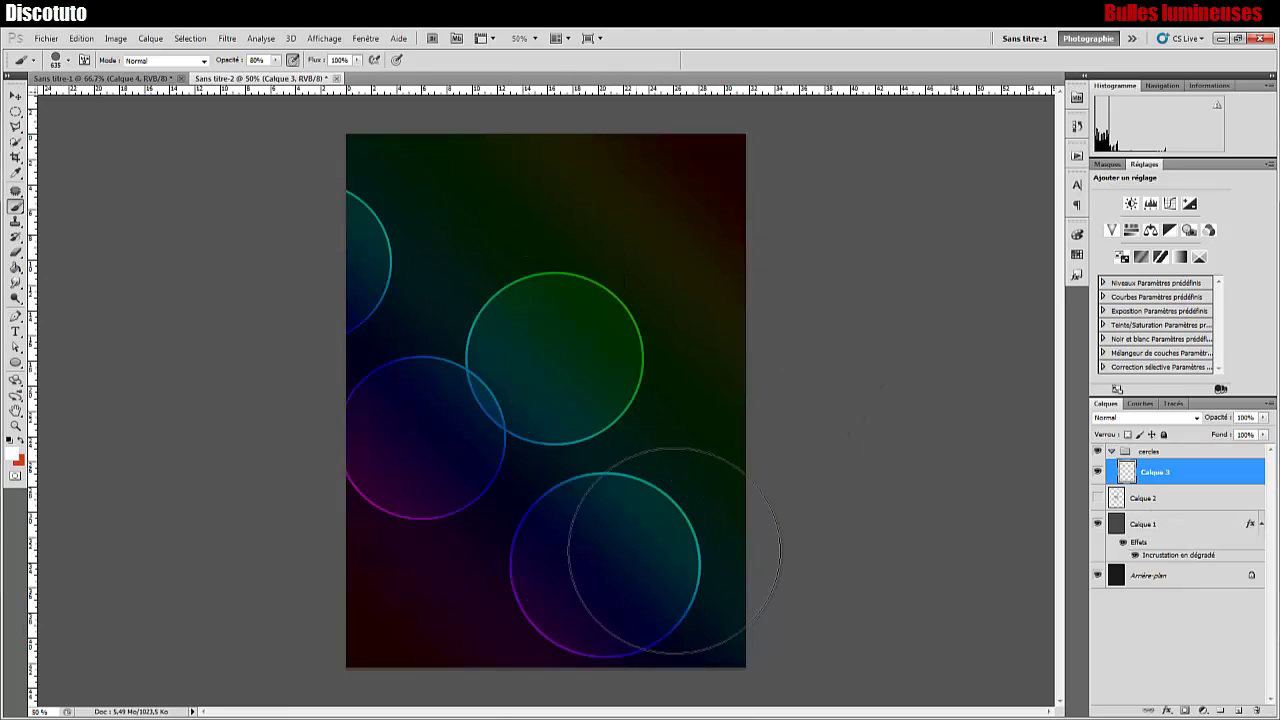
pyautogui.hotkey('ctrl', 'z')
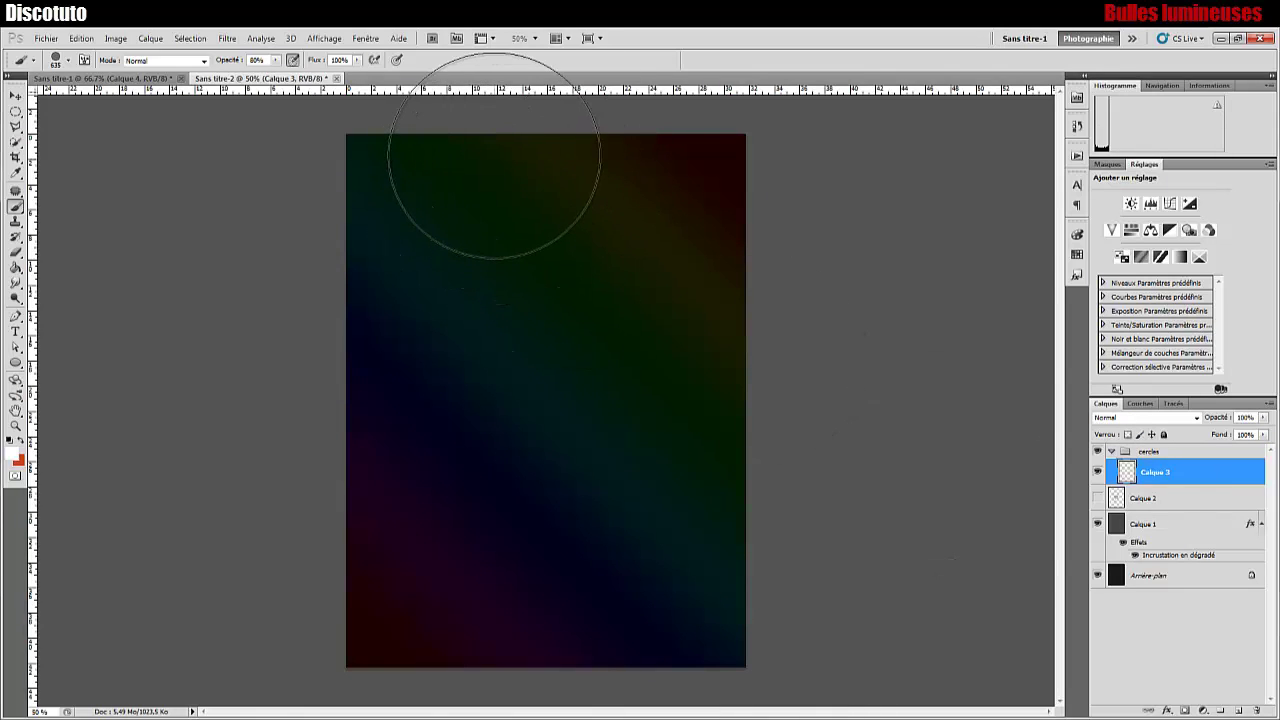
pyautogui.moveTo(491, 149); pyautogui.dragTo(671, 677)
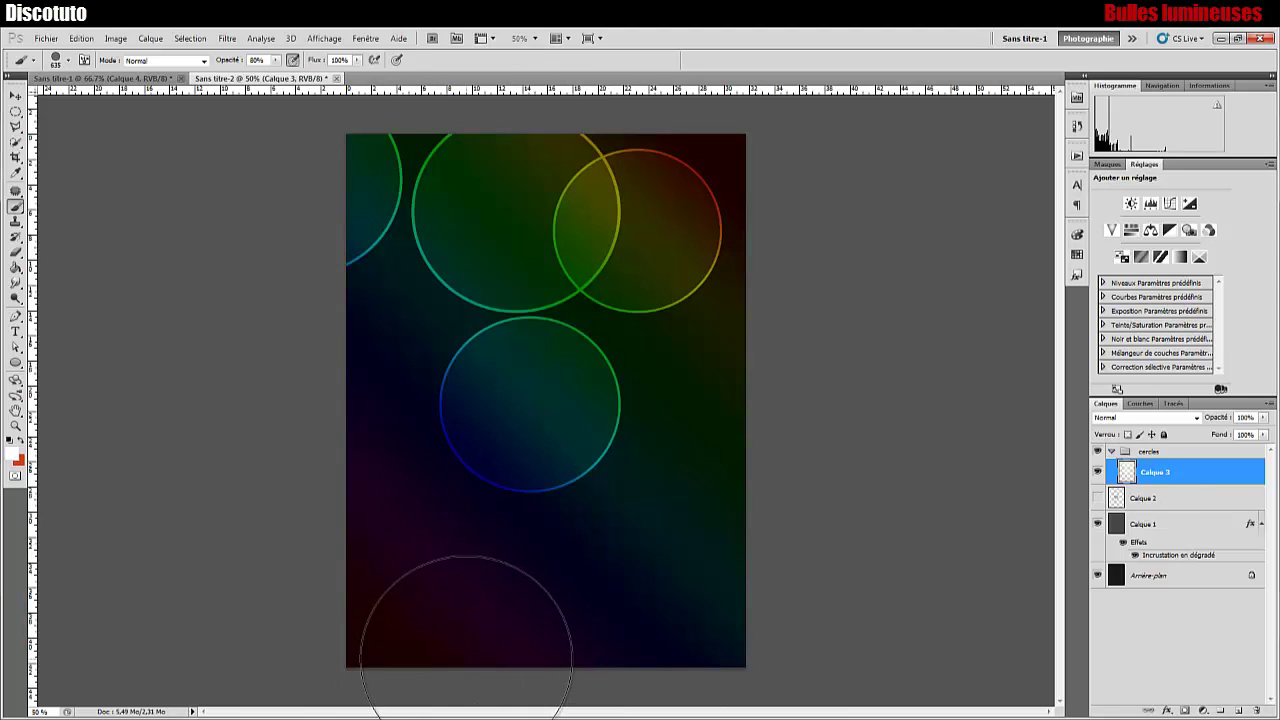
pyautogui.moveTo(470, 160); pyautogui.dragTo(770, 320)
pyautogui.hotkey('ctrl', 'z')
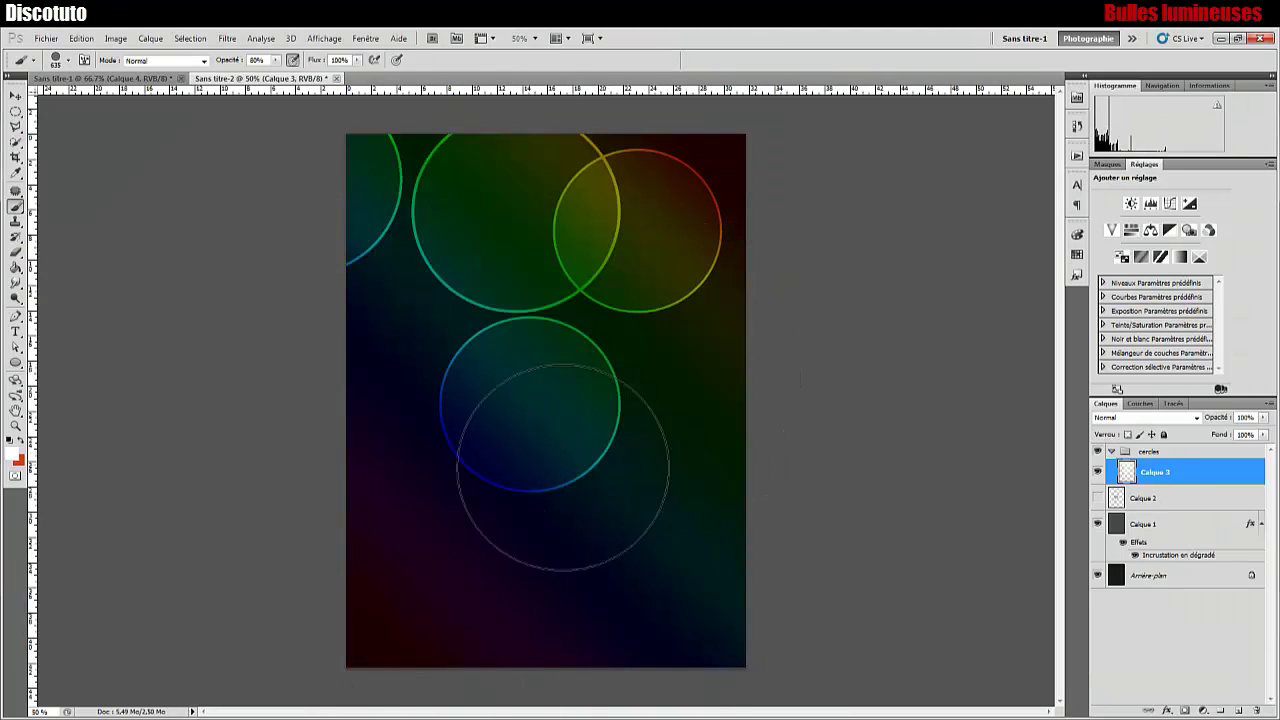
# Step: Add more 635 px circles around the canvas's left, lower and right areas, undoing strokes that overlap too much
pyautogui.moveTo(147, 587)
pyautogui.mouseDown()
pyautogui.moveTo(783, 575)
pyautogui.moveTo(900, 543)
pyautogui.mouseUp()
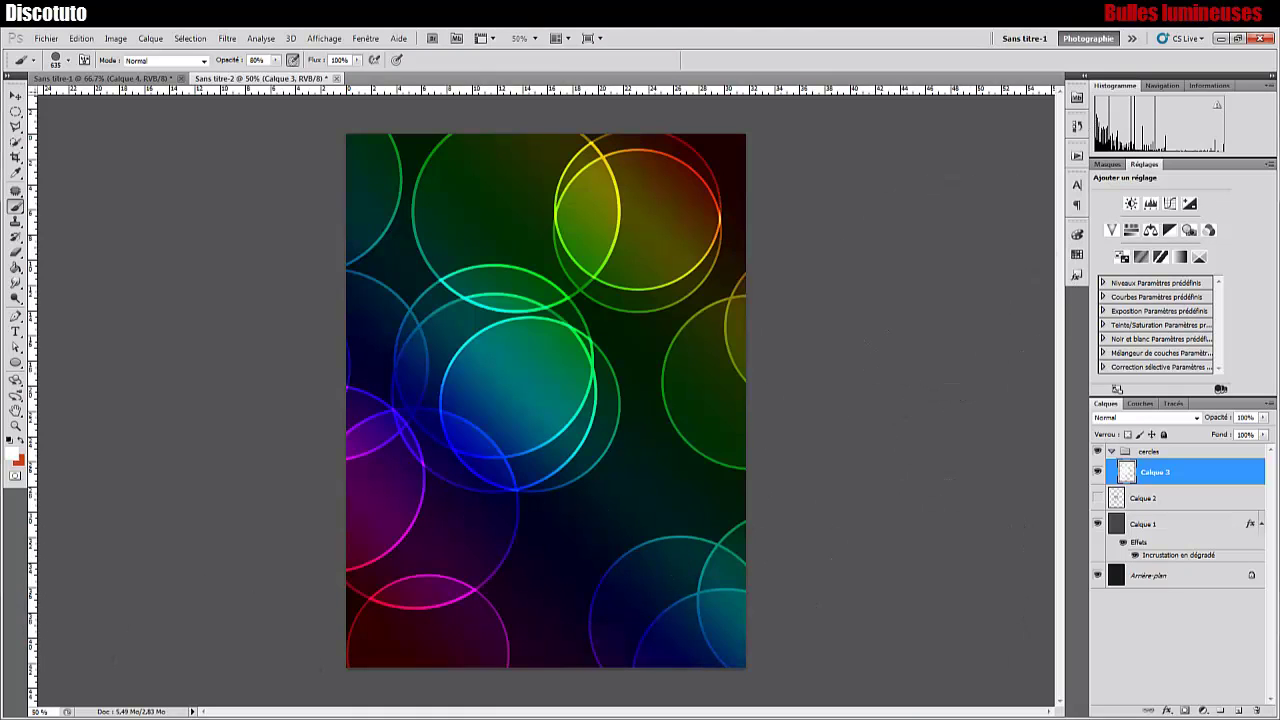
pyautogui.hotkey('ctrl', 'z')
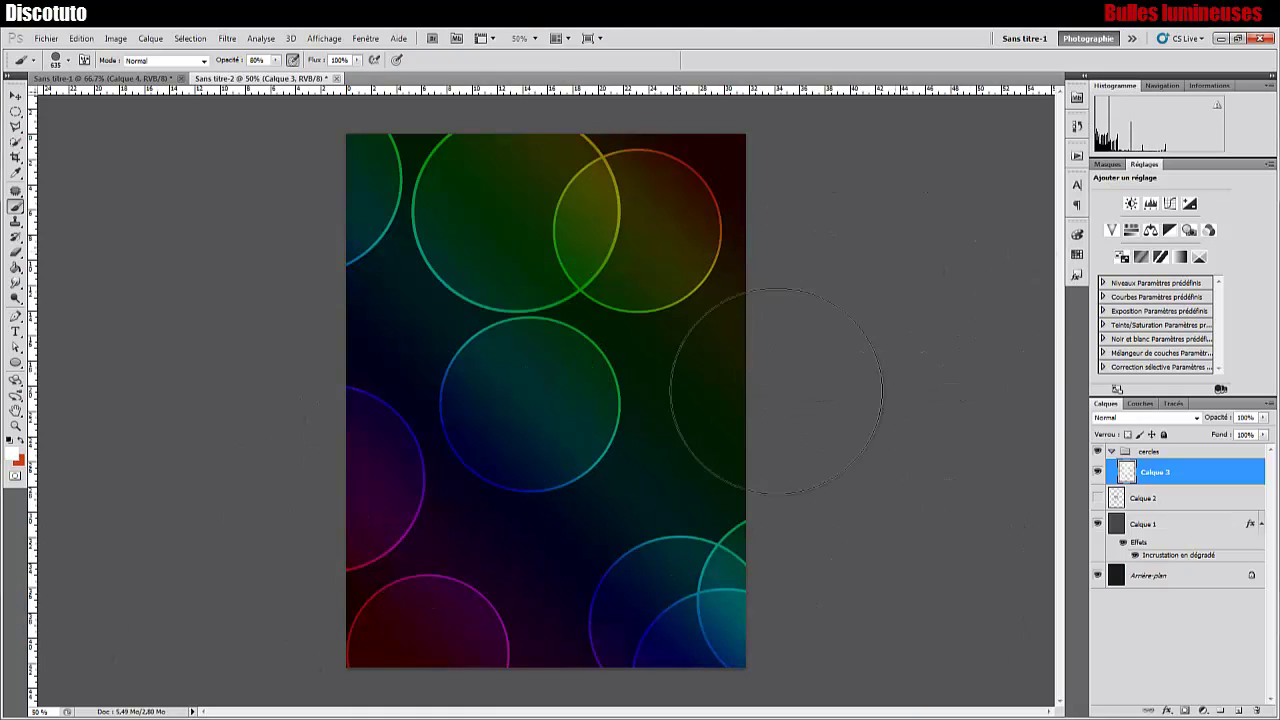
pyautogui.hotkey('ctrl', 'z')
pyautogui.hotkey('ctrl', 'z')
pyautogui.hotkey('ctrl', 'z')
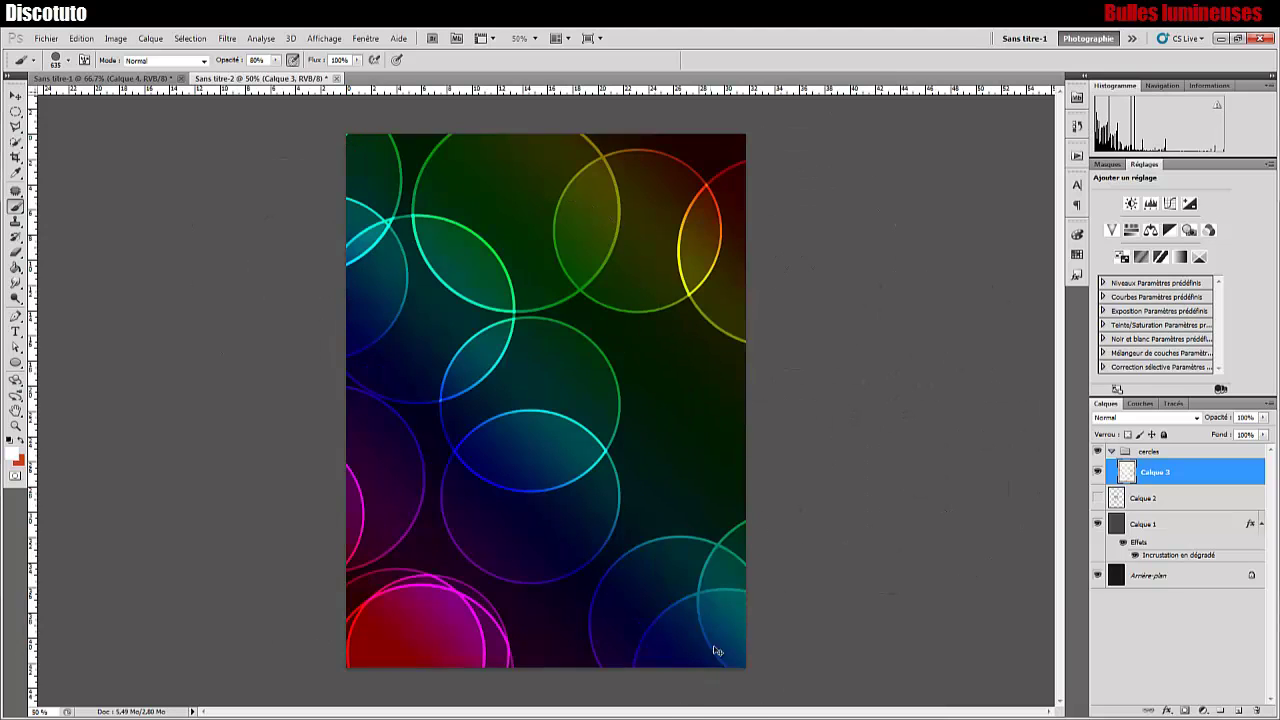
pyautogui.hotkey('ctrl', 'z')
pyautogui.click(785, 485)
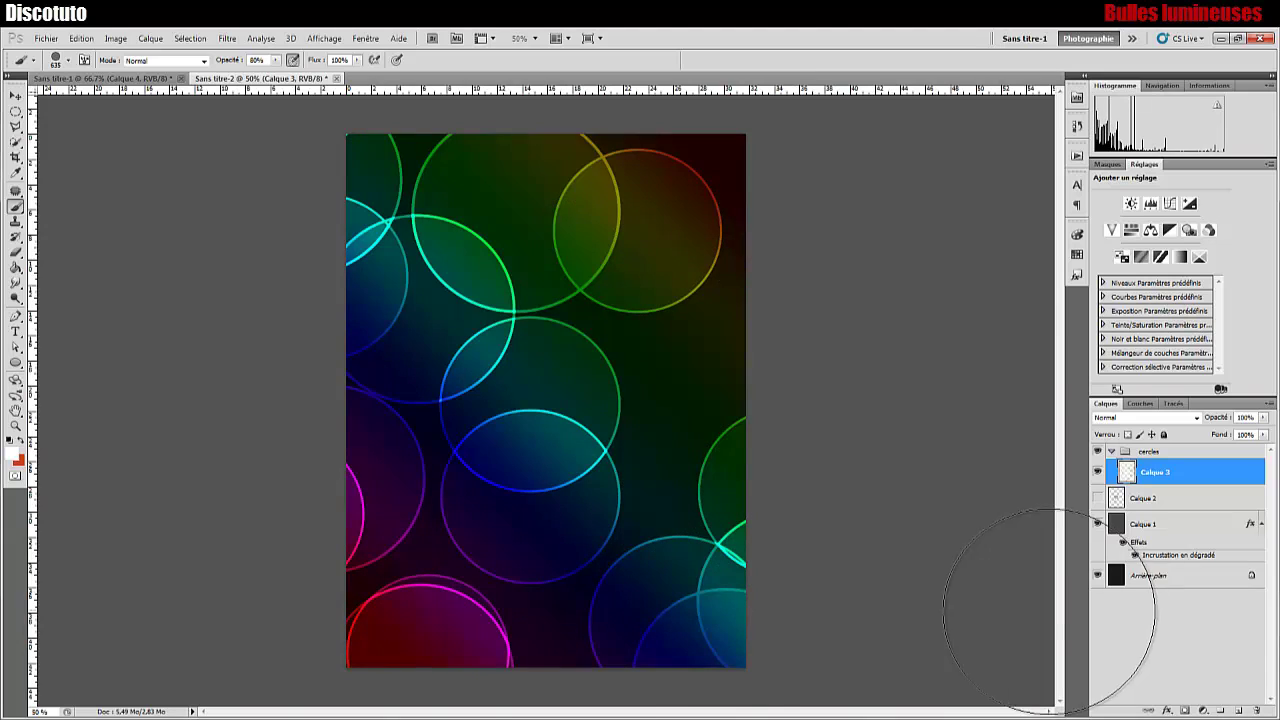
pyautogui.click(704, 331)
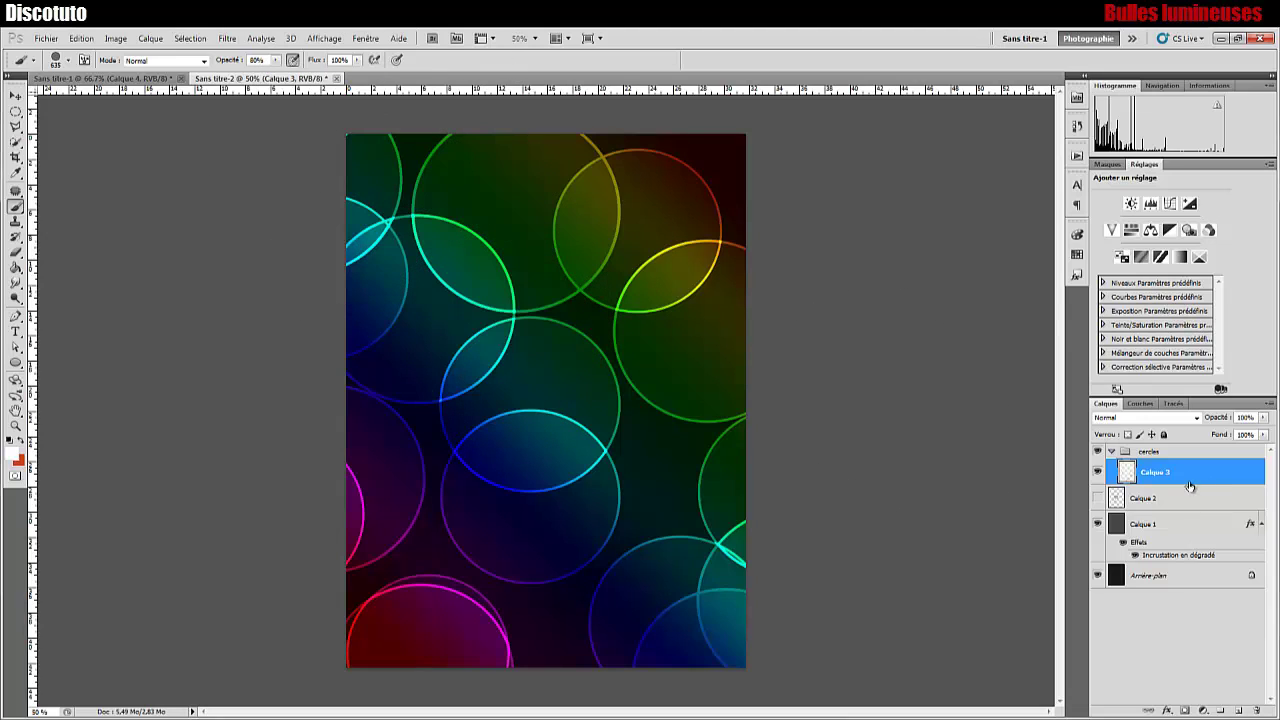
# Step: Apply a Flou gaussien filter with a radius of 5 pixels to the large circles on Calque 3
pyautogui.click(228, 40)
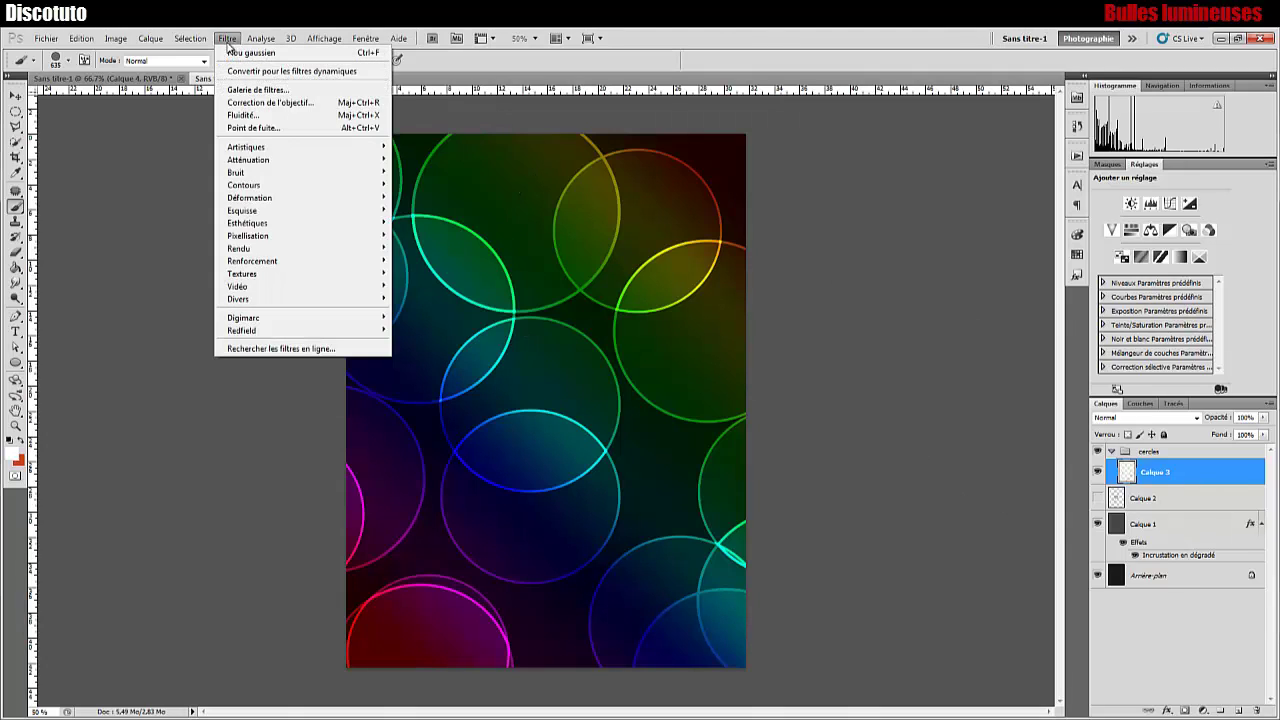
pyautogui.moveTo(266, 163)
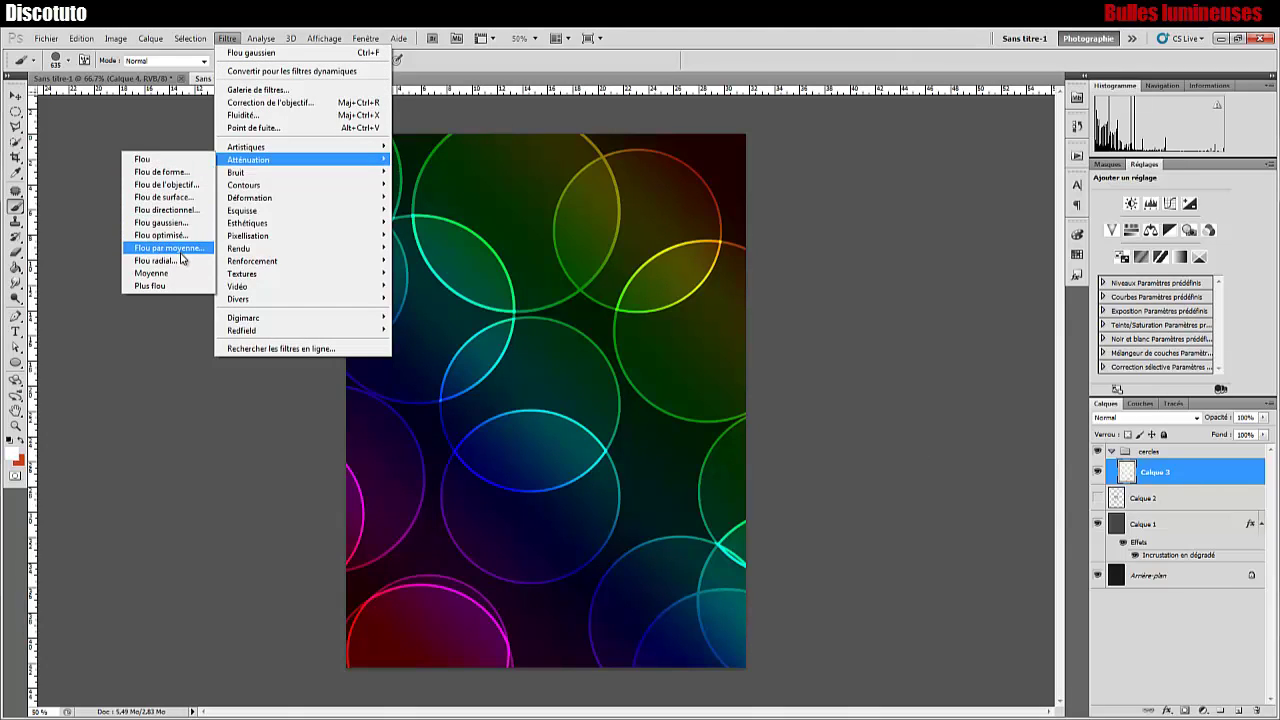
pyautogui.click(165, 222)
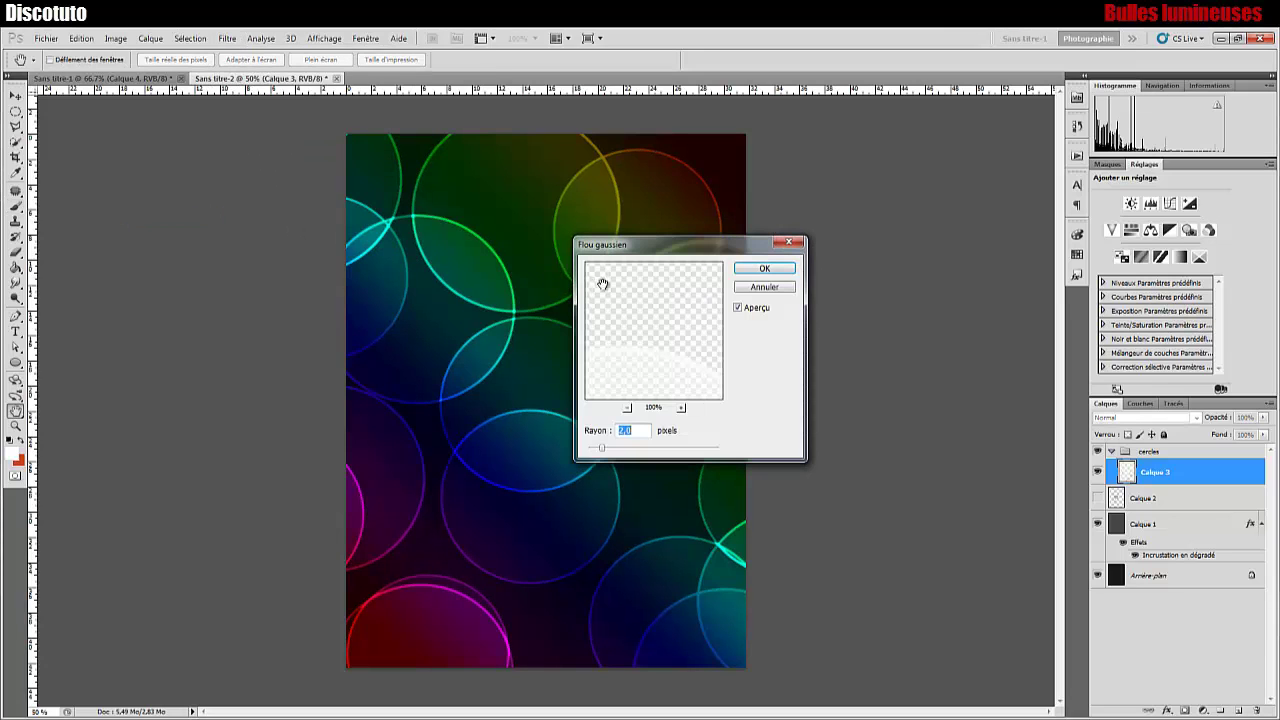
pyautogui.moveTo(640, 245); pyautogui.dragTo(918, 188)
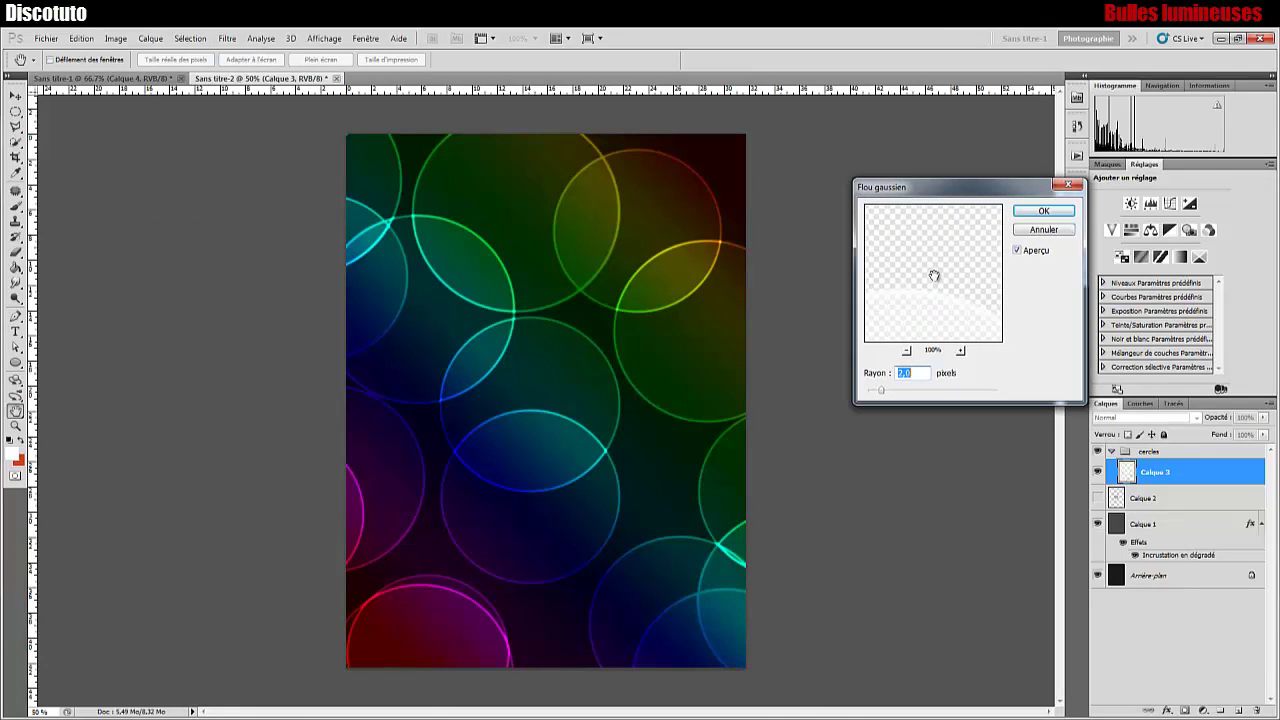
pyautogui.write('3')
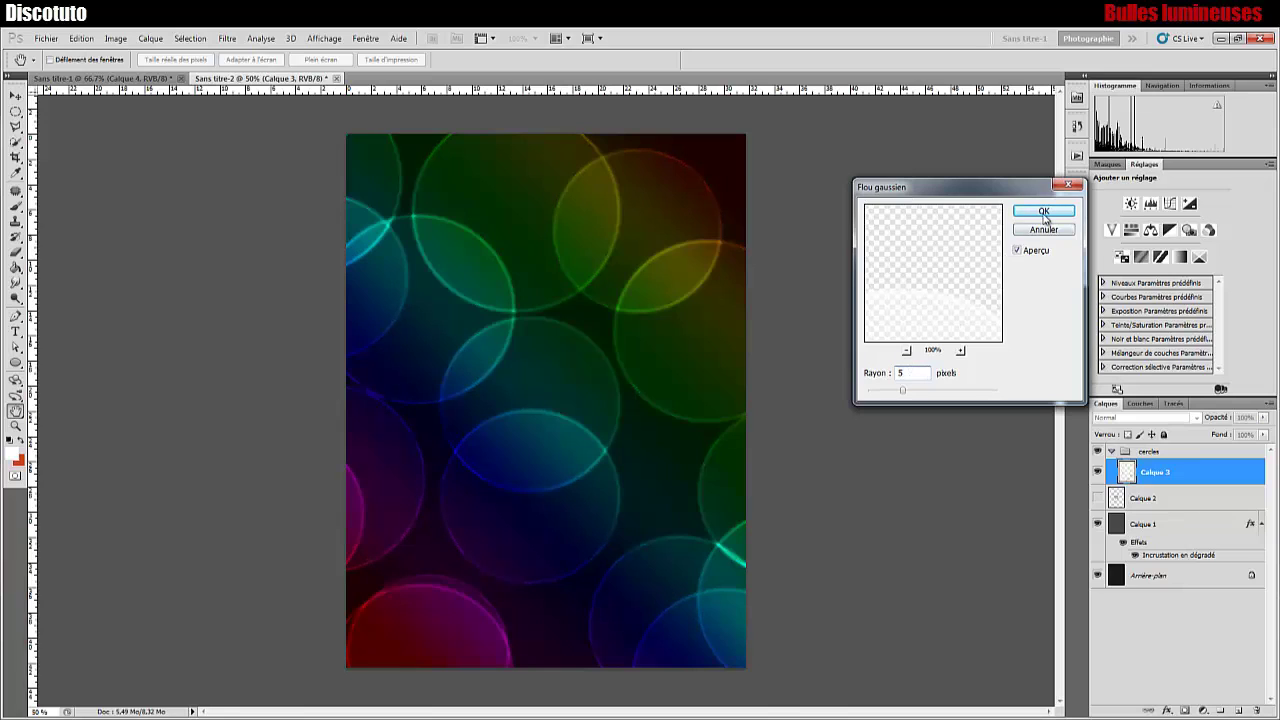
pyautogui.click(1043, 210)
pyautogui.press('b')
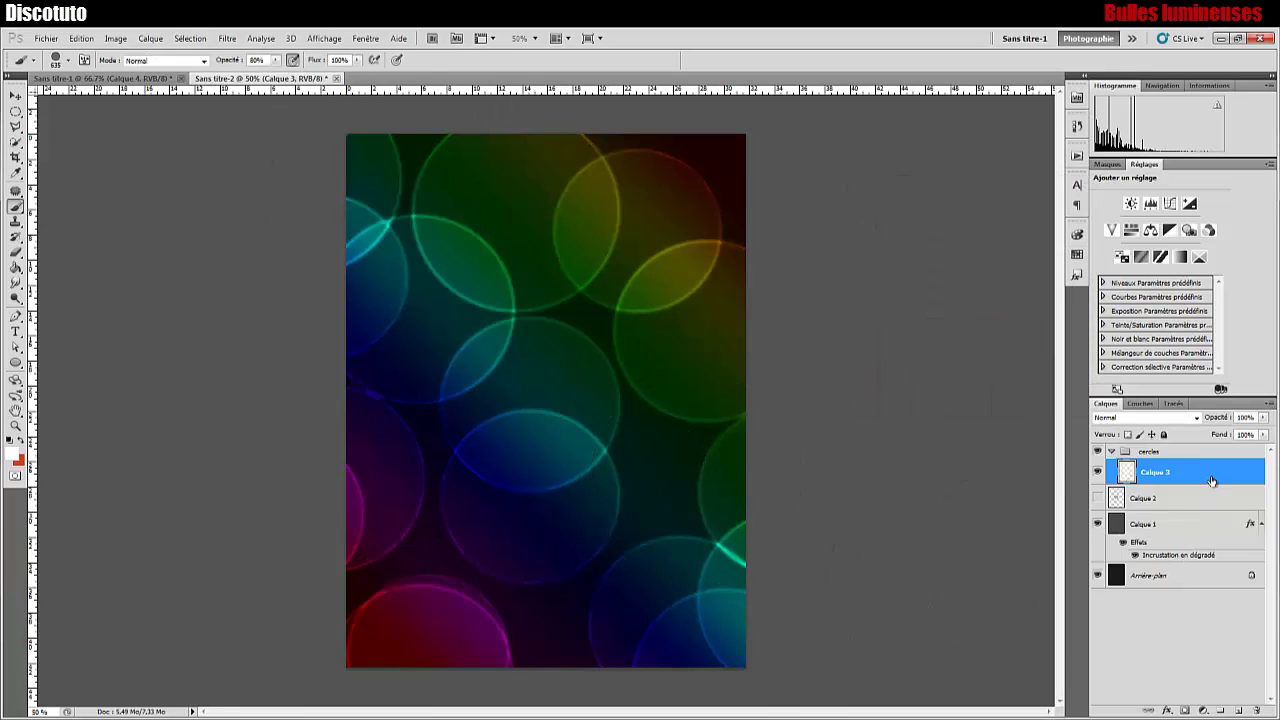
# Step: Add a new layer above Calque 3 in the cercles group and set the circle brush size to 300 px
pyautogui.click(1240, 710)
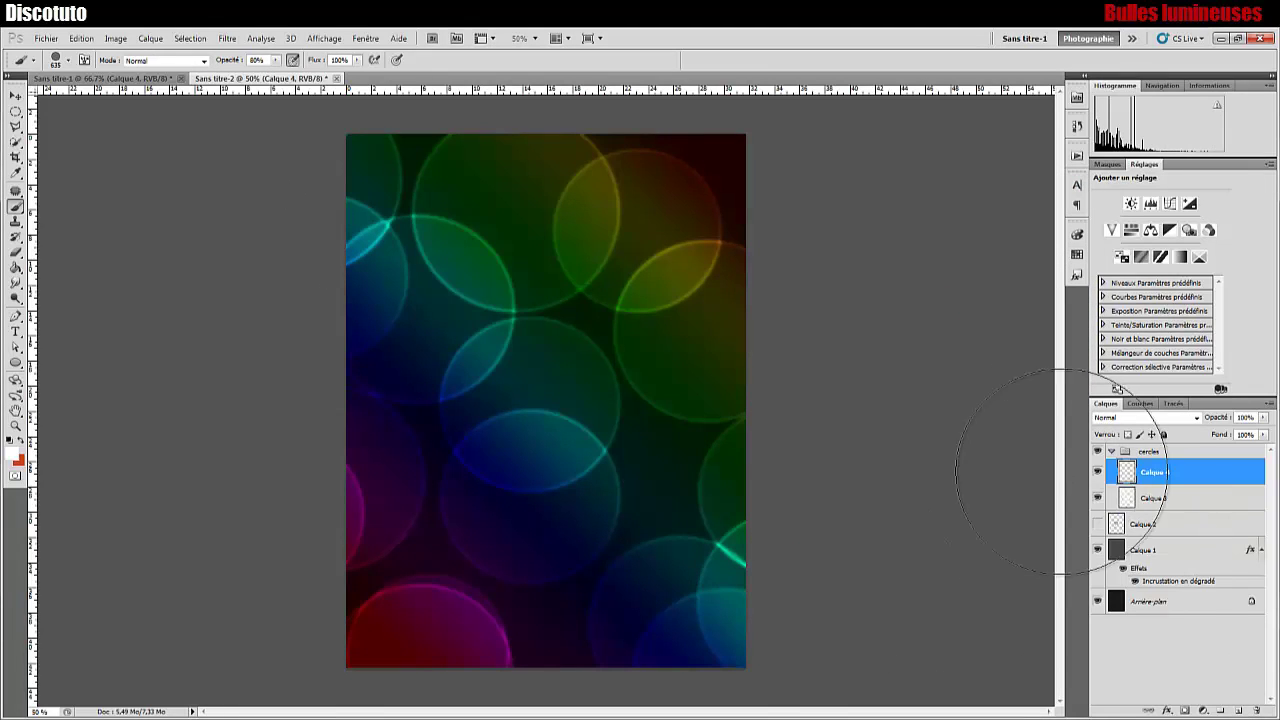
pyautogui.click(292, 60)
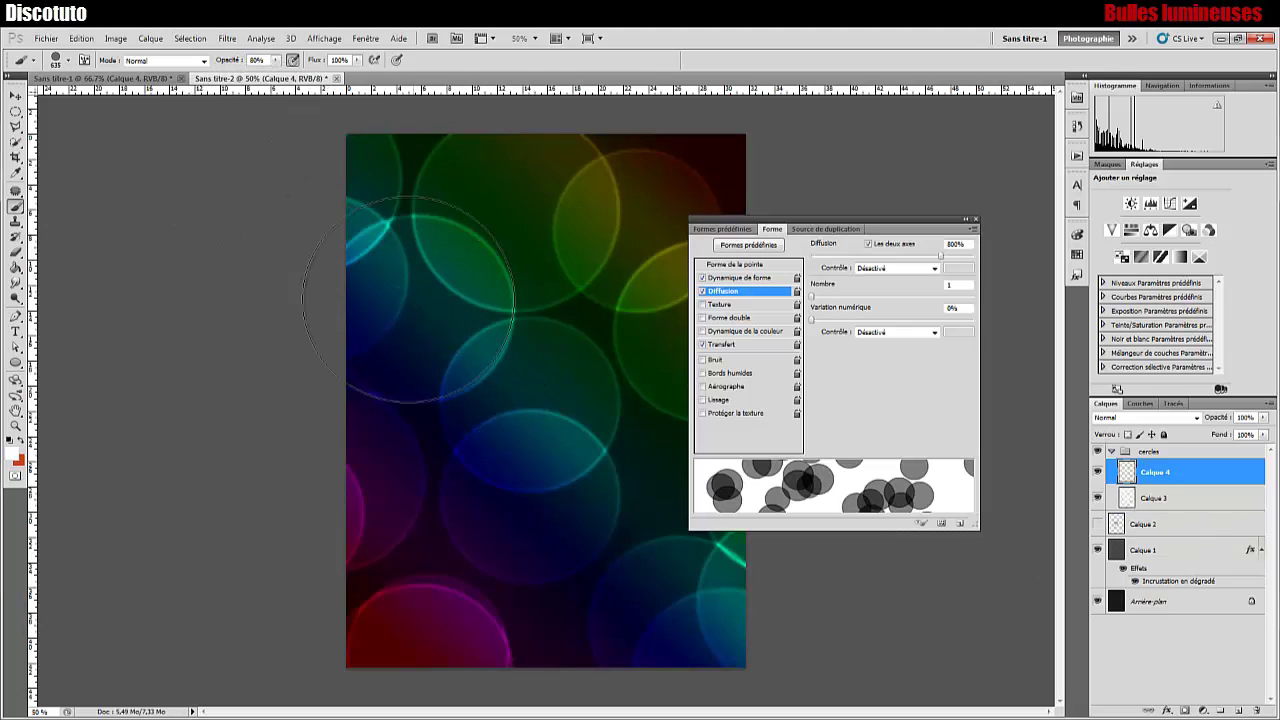
pyautogui.click(740, 265)
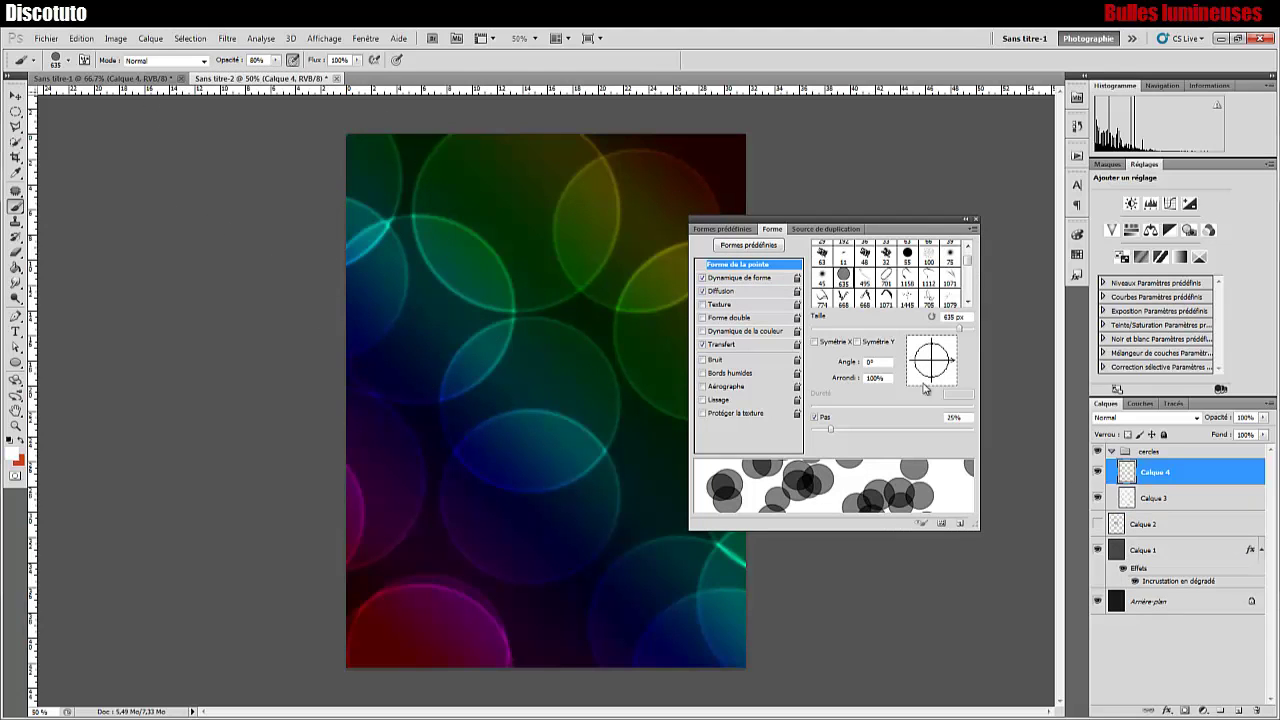
pyautogui.click(966, 318)
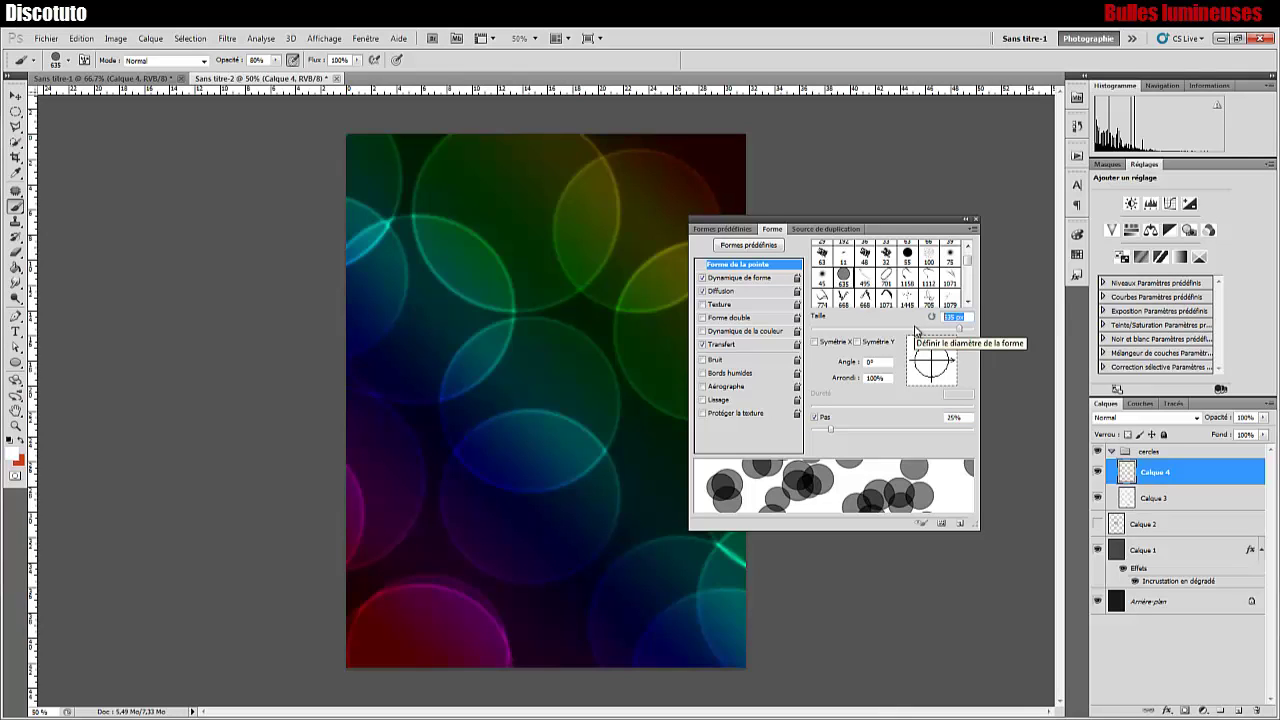
pyautogui.write('300')
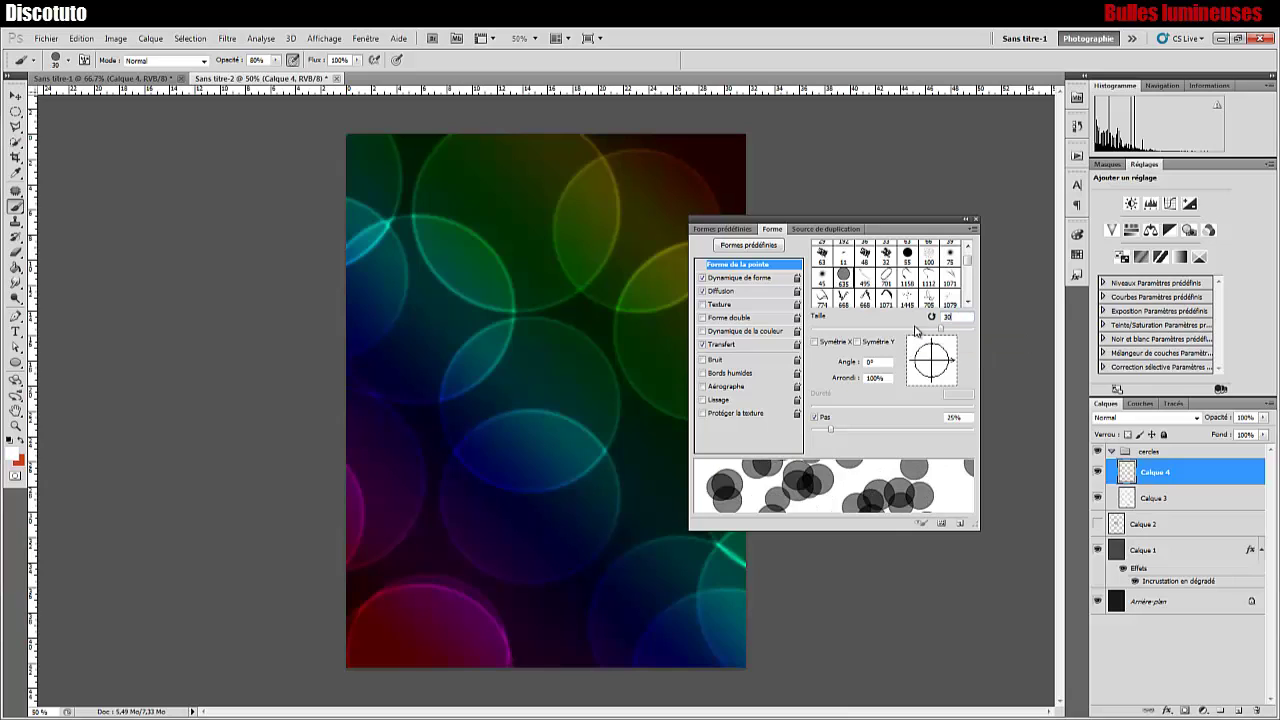
pyautogui.click(975, 221)
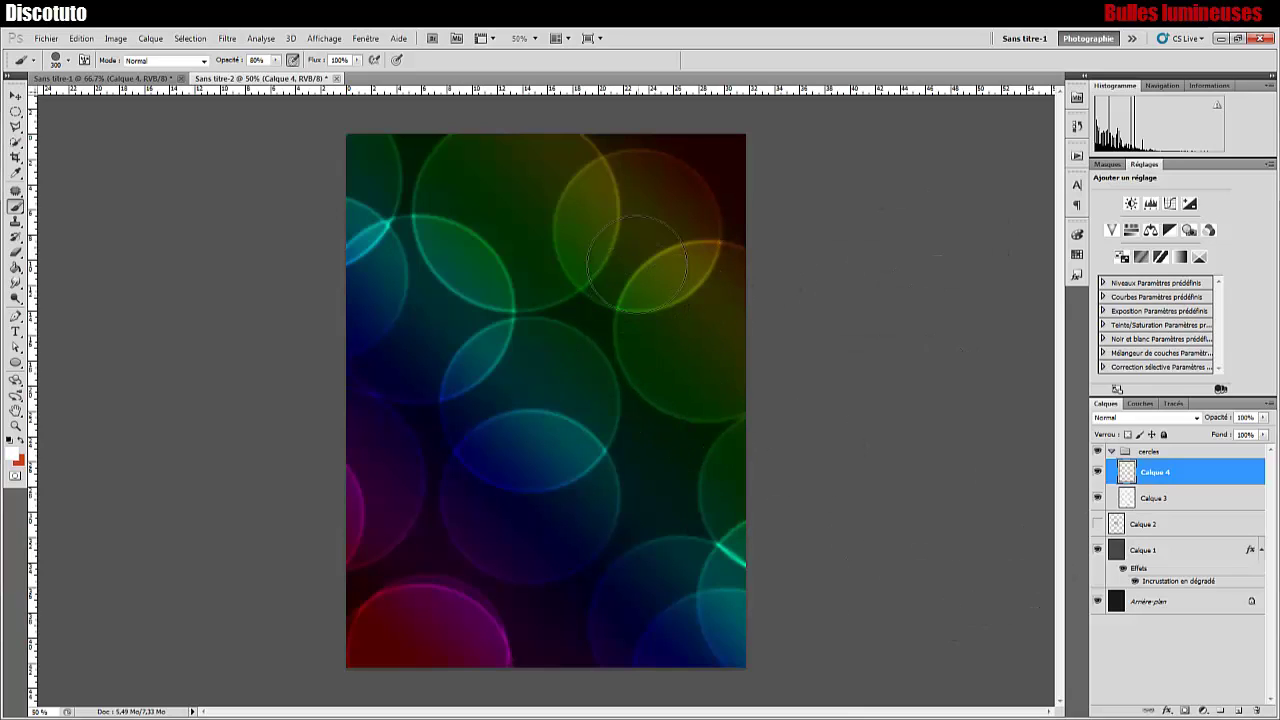
# Step: Try several scattered strokes with the 300 px circle brush on the new layer and undo each one
pyautogui.moveTo(660, 200); pyautogui.dragTo(520, 520)
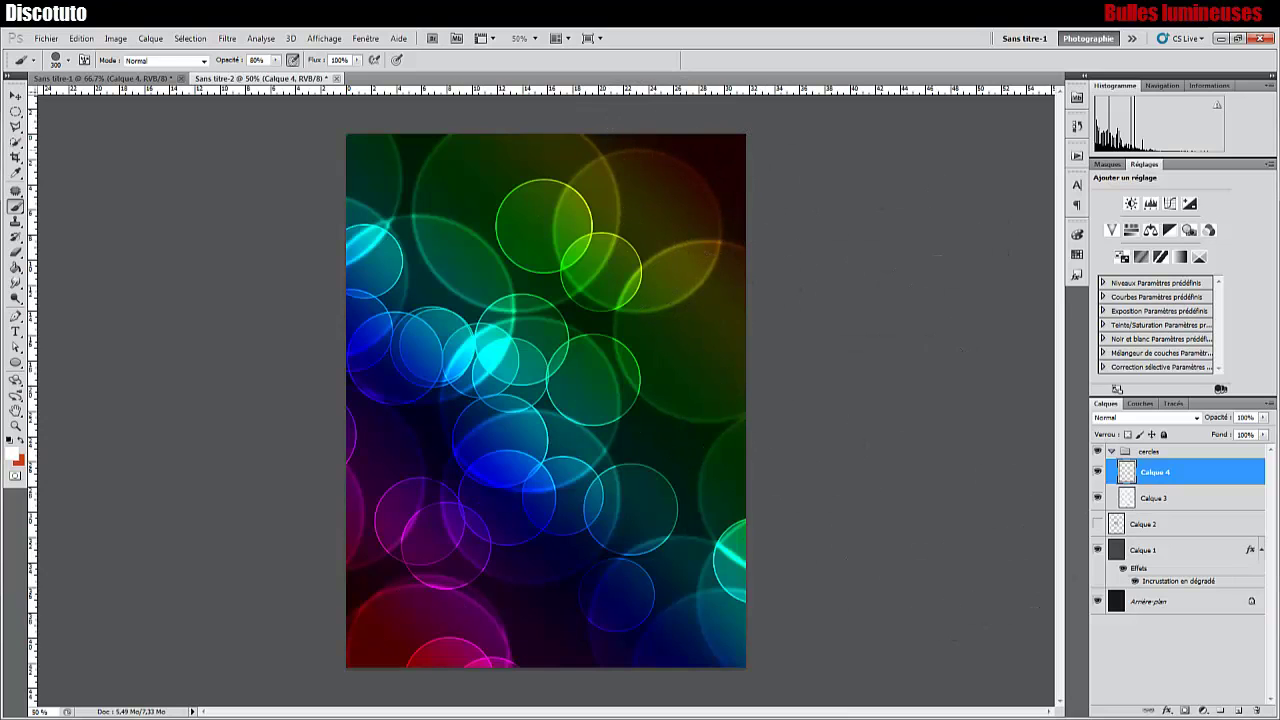
pyautogui.hotkey('ctrl', 'z')
pyautogui.moveTo(620, 300); pyautogui.dragTo(785, 530)
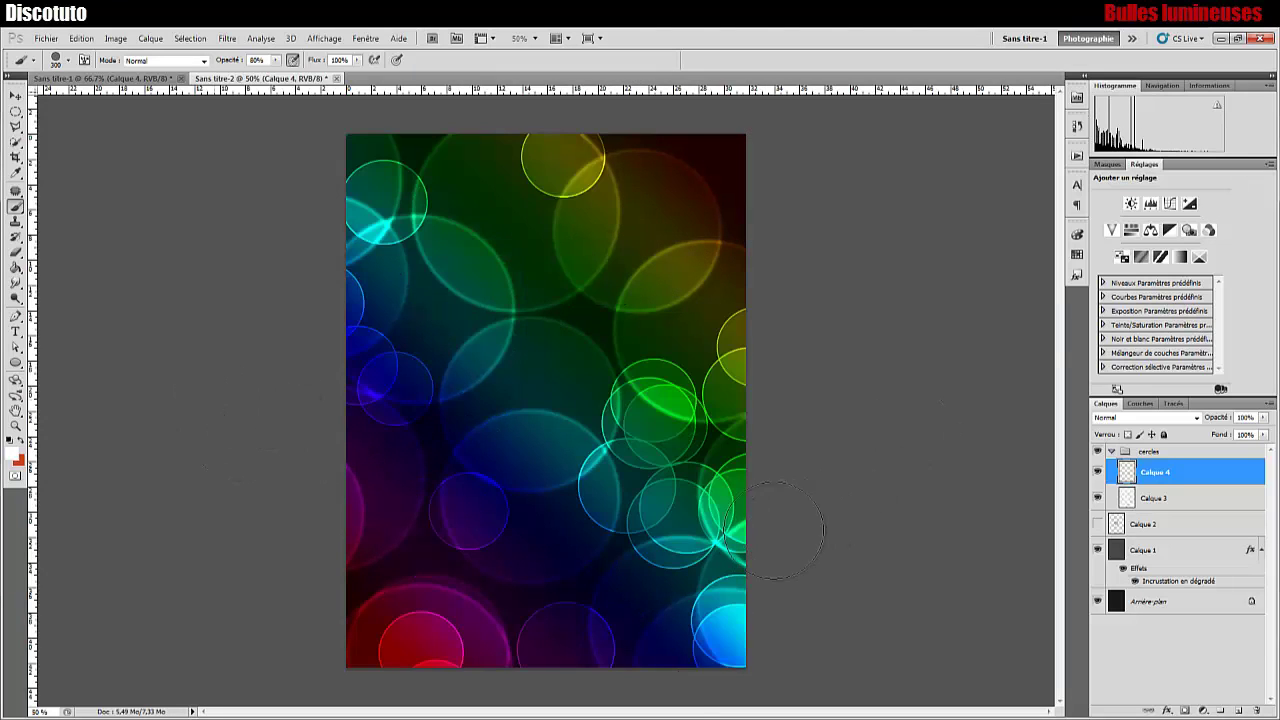
pyautogui.hotkey('ctrl', 'z')
pyautogui.moveTo(620, 230); pyautogui.dragTo(420, 480)
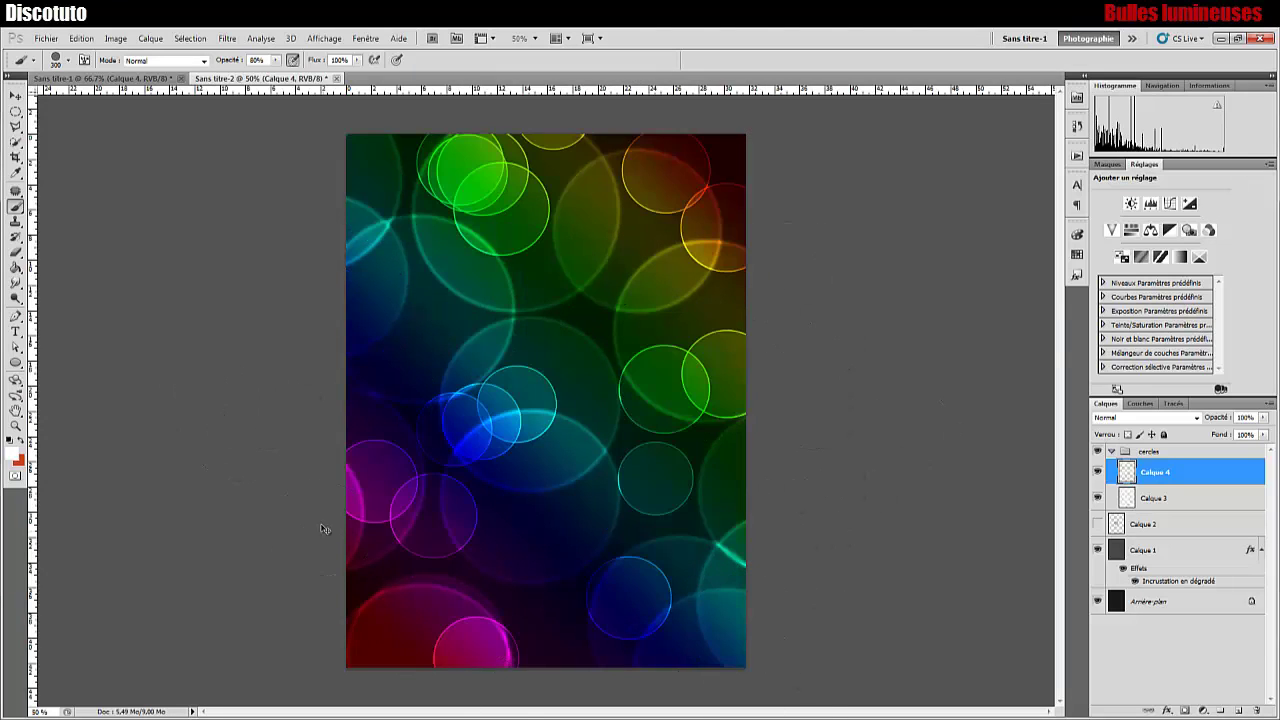
pyautogui.hotkey('ctrl', 'z')
# Step: Scatter 300 px white circles across the whole canvas on Calque 4
pyautogui.moveTo(390, 570); pyautogui.dragTo(460, 400)
pyautogui.moveTo(700, 380); pyautogui.dragTo(560, 260)
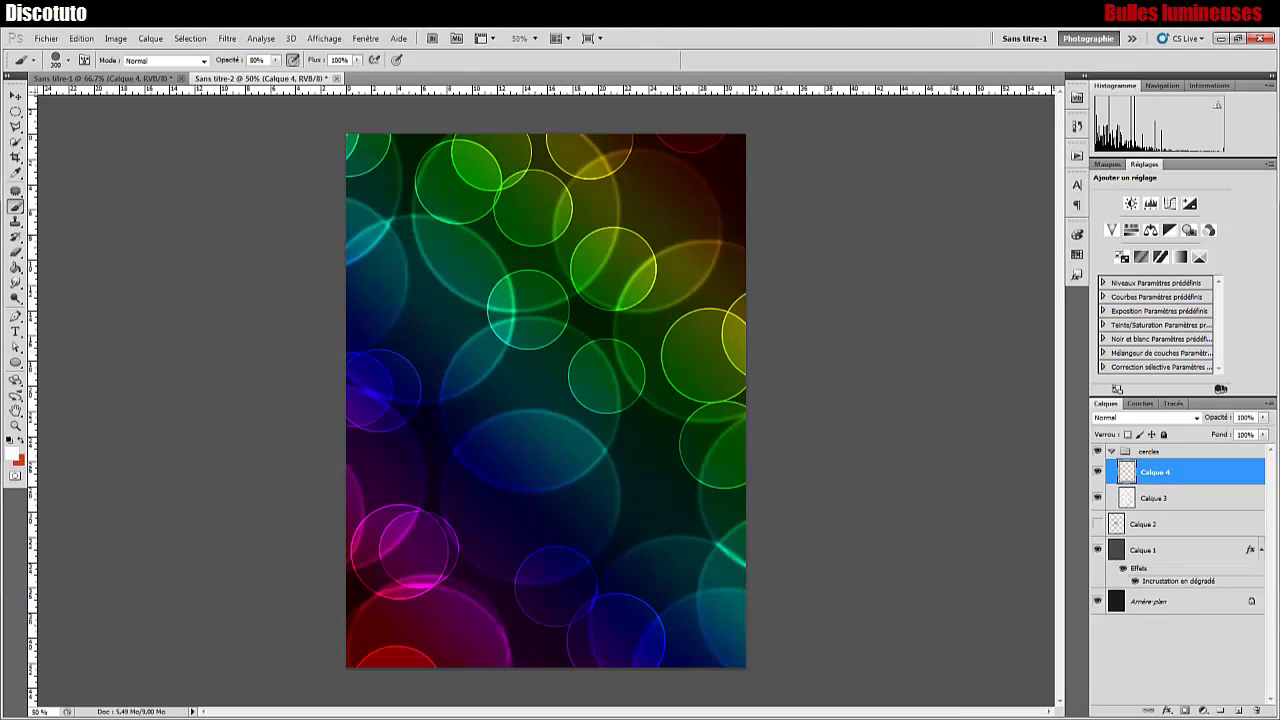
pyautogui.moveTo(690, 560); pyautogui.dragTo(680, 370)
pyautogui.moveTo(490, 500); pyautogui.dragTo(590, 245)
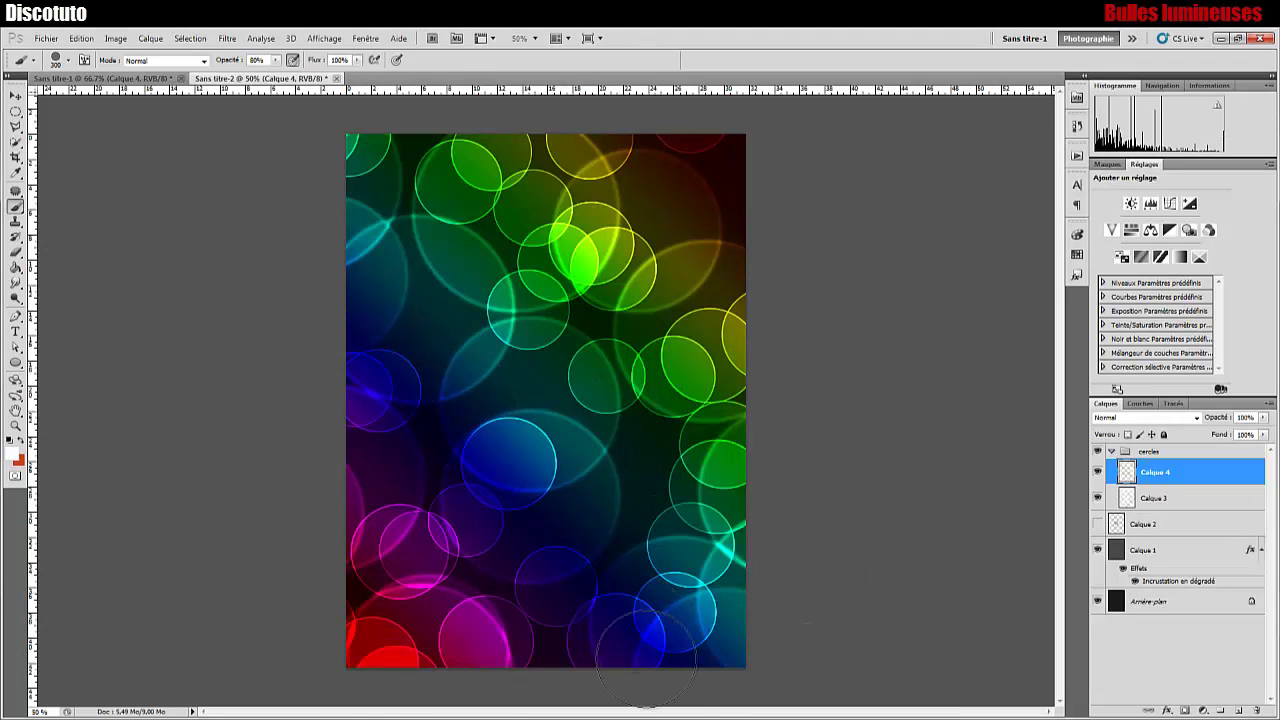
# Step: Apply a Flou gaussien filter with a radius of 2 pixels to the 300 px circles on Calque 4
pyautogui.click(227, 38)
pyautogui.click(300, 52)
pyautogui.click(227, 38)
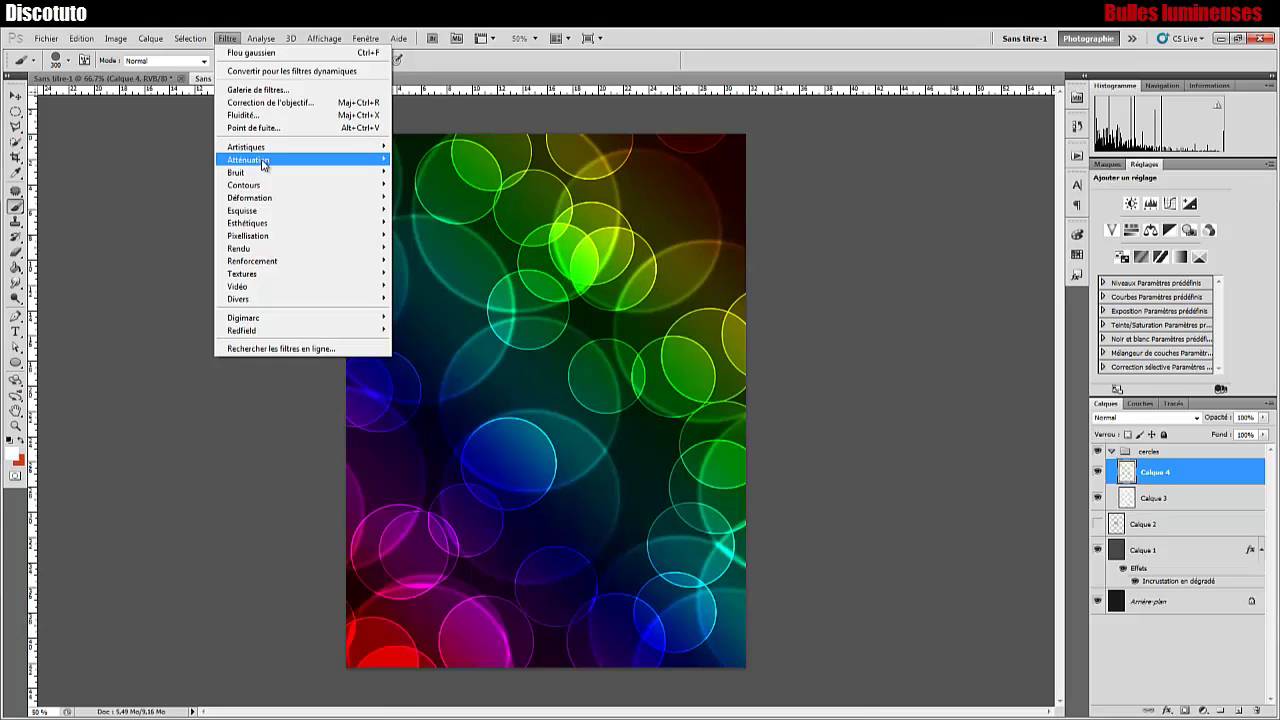
pyautogui.moveTo(263, 165)
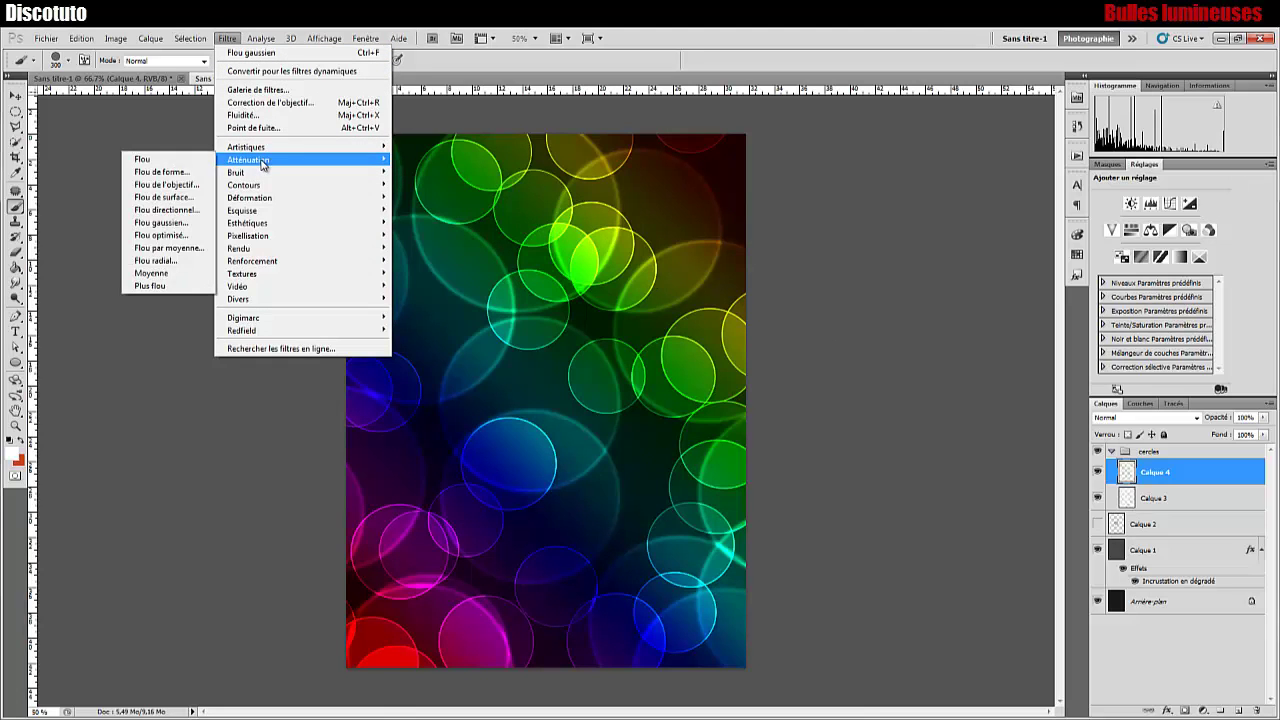
pyautogui.click(164, 223)
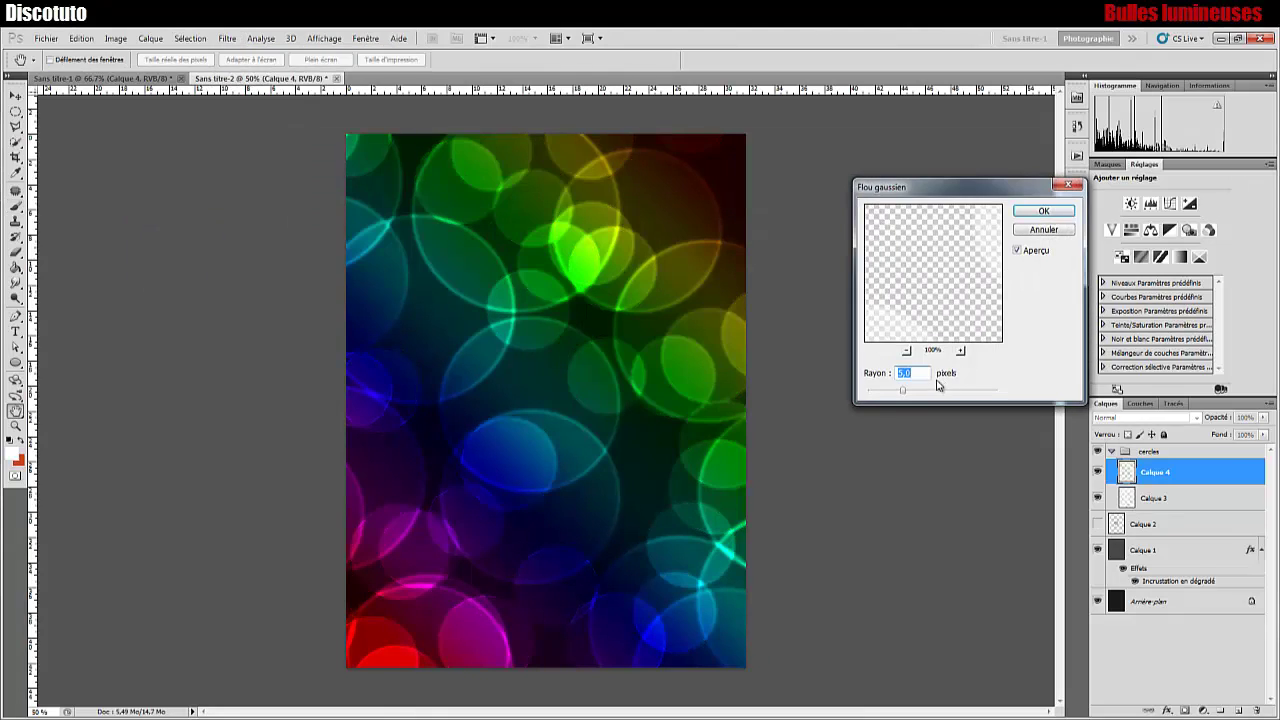
pyautogui.write('2')
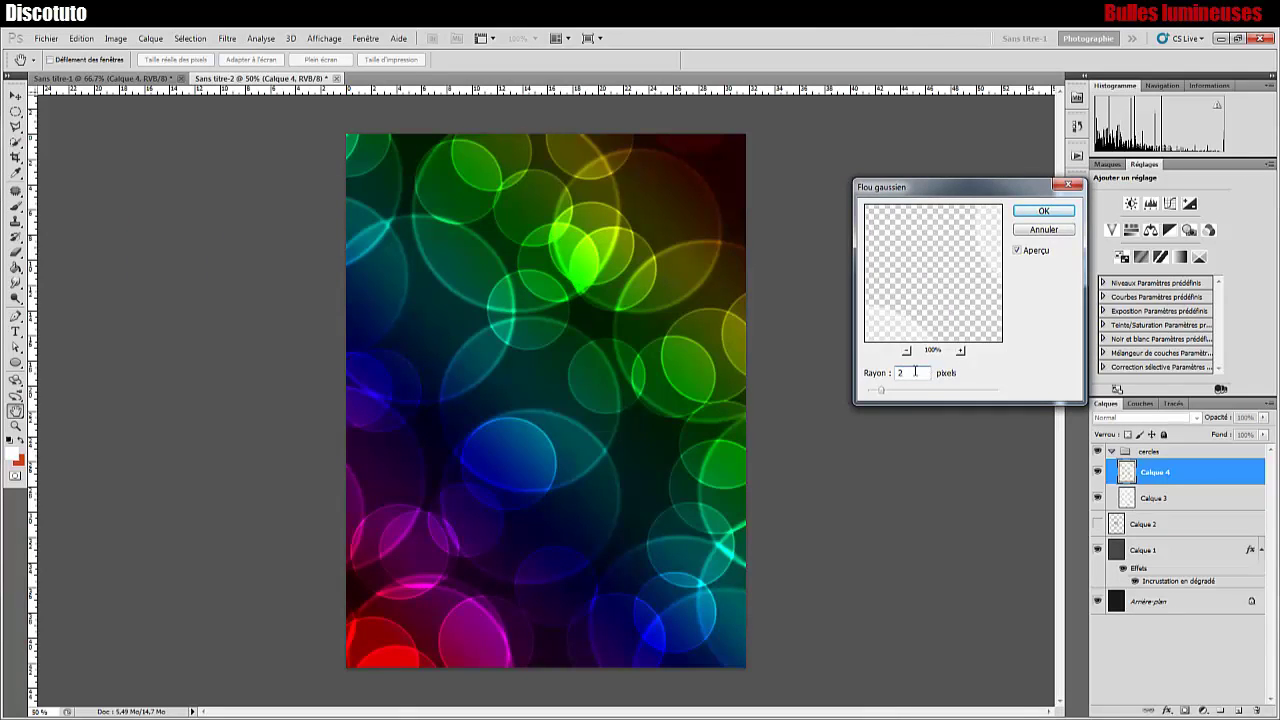
pyautogui.click(1040, 213)
pyautogui.press('b')
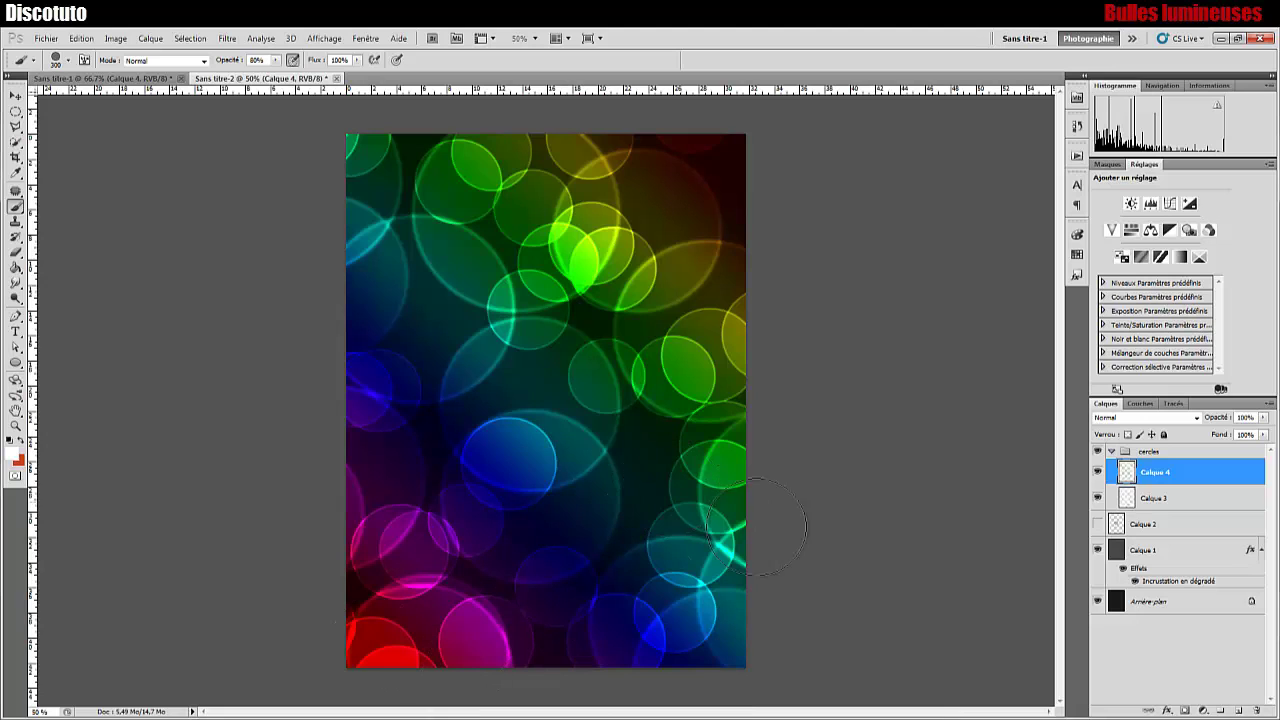
pyautogui.scroll(-4, 822, 510)
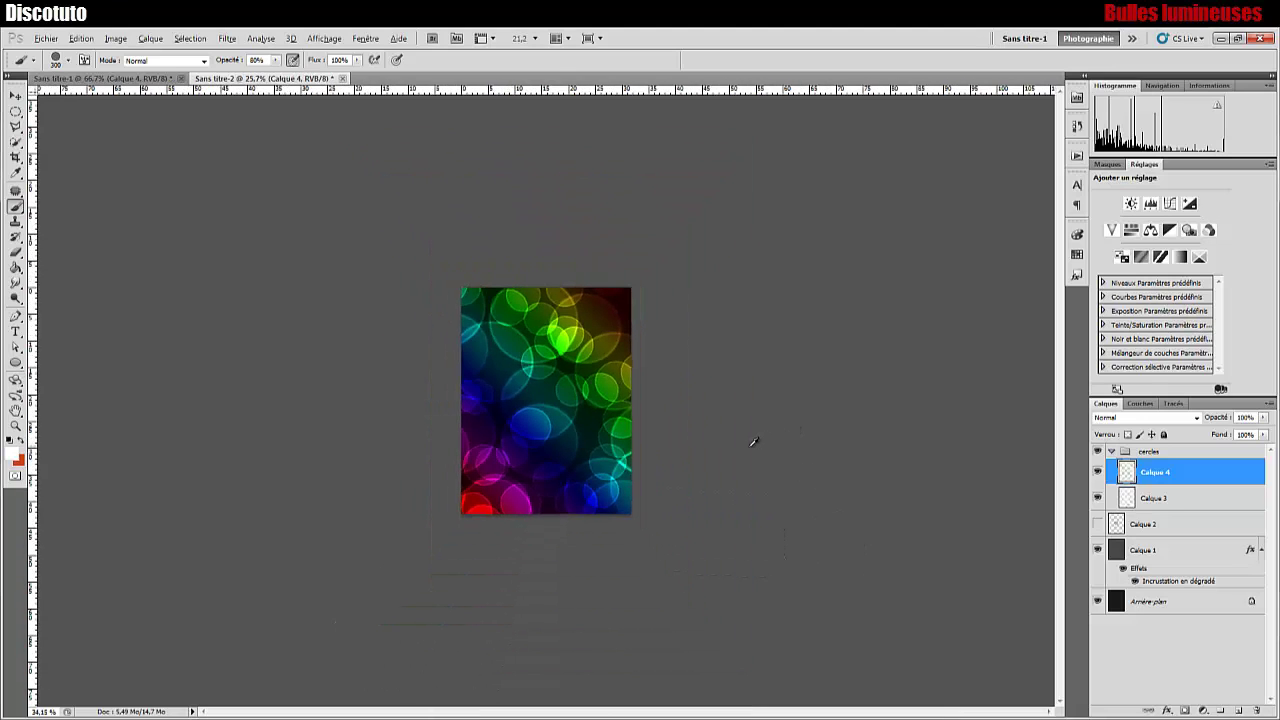
pyautogui.scroll(3, 754, 440)
pyautogui.scroll(2, 752, 442)
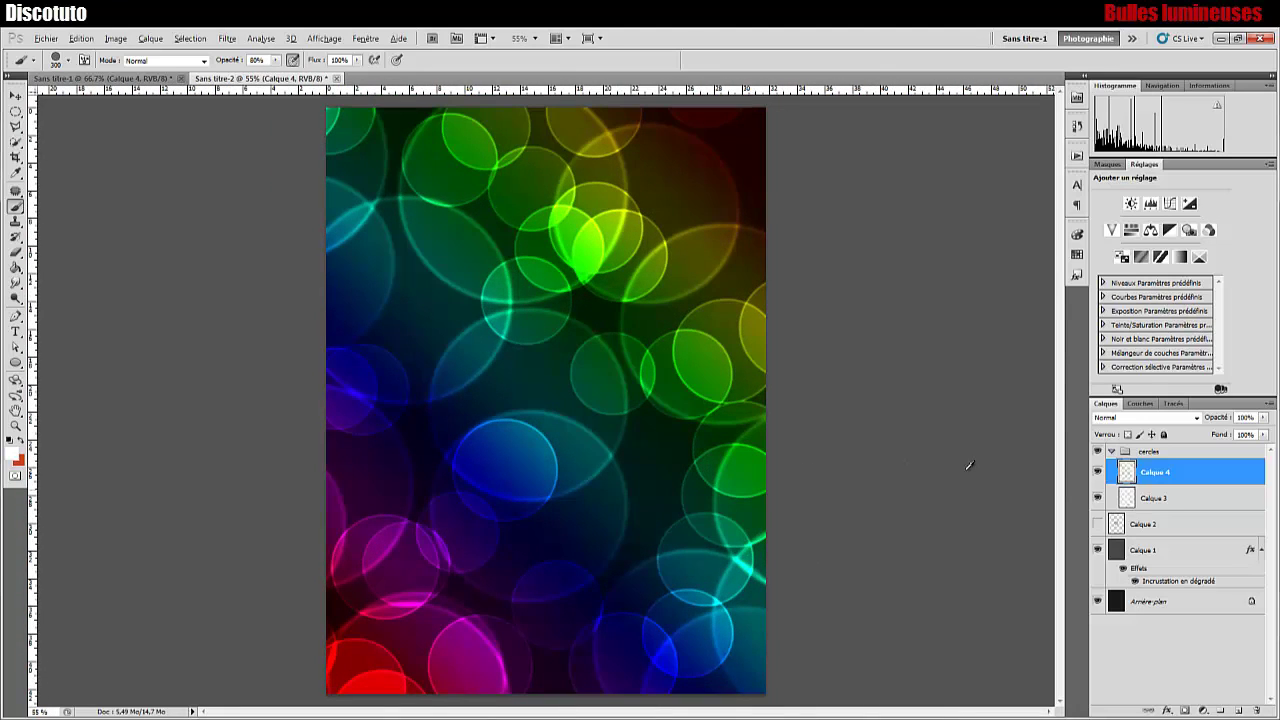
pyautogui.scroll(-1, 932, 464)
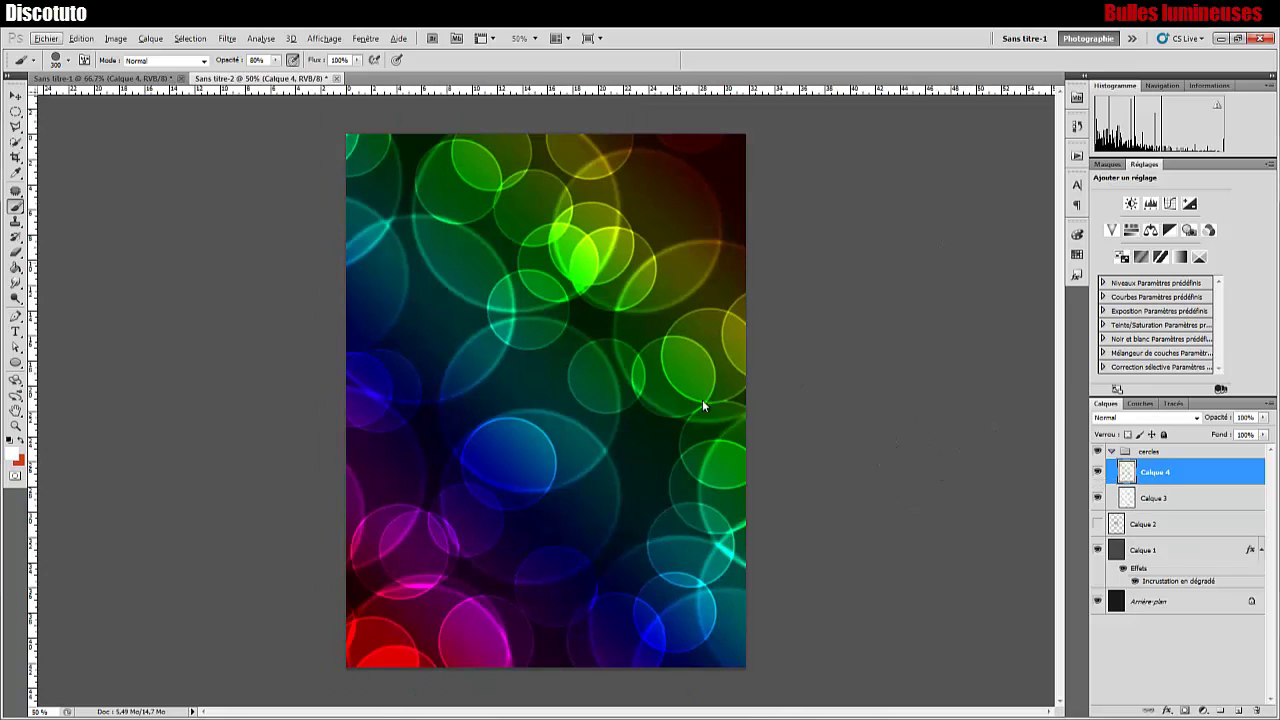
pyautogui.click(76, 38)
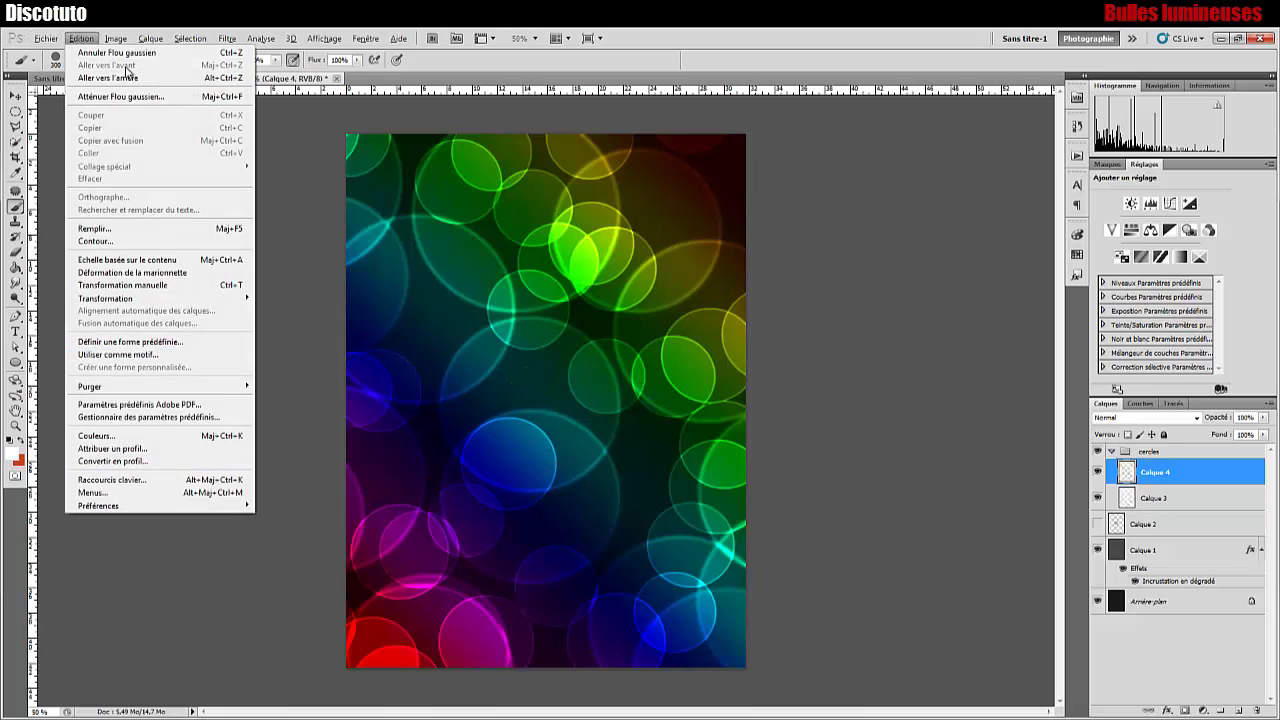
# Step: Collapse the cercles group in the layer stack and select the group itself
pyautogui.click(1163, 645)
pyautogui.click(1166, 643)
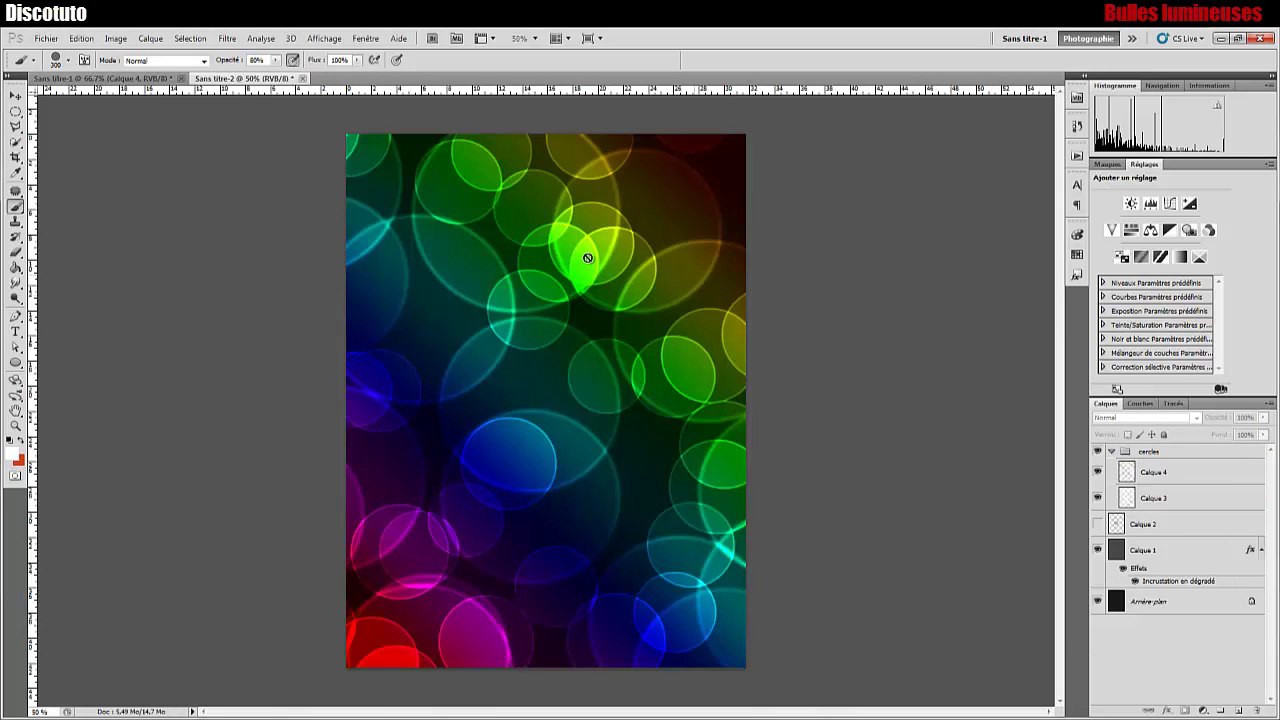
pyautogui.click(1112, 452)
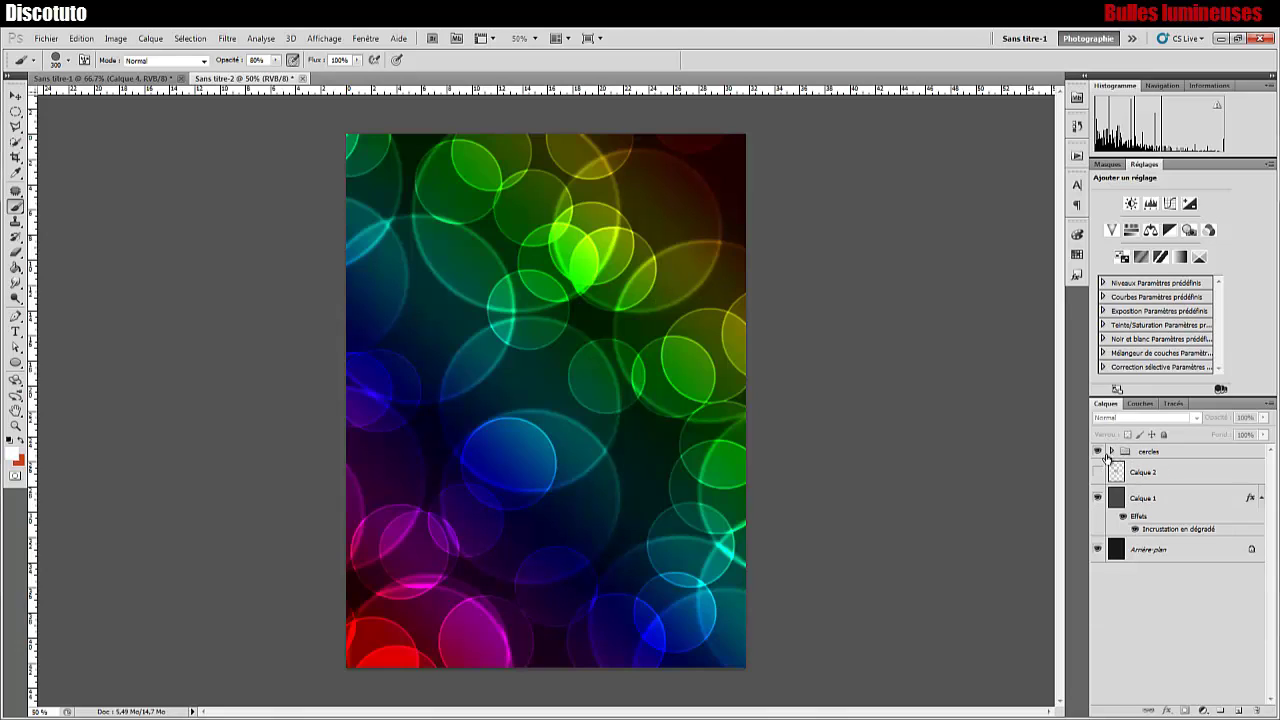
pyautogui.click(1152, 455)
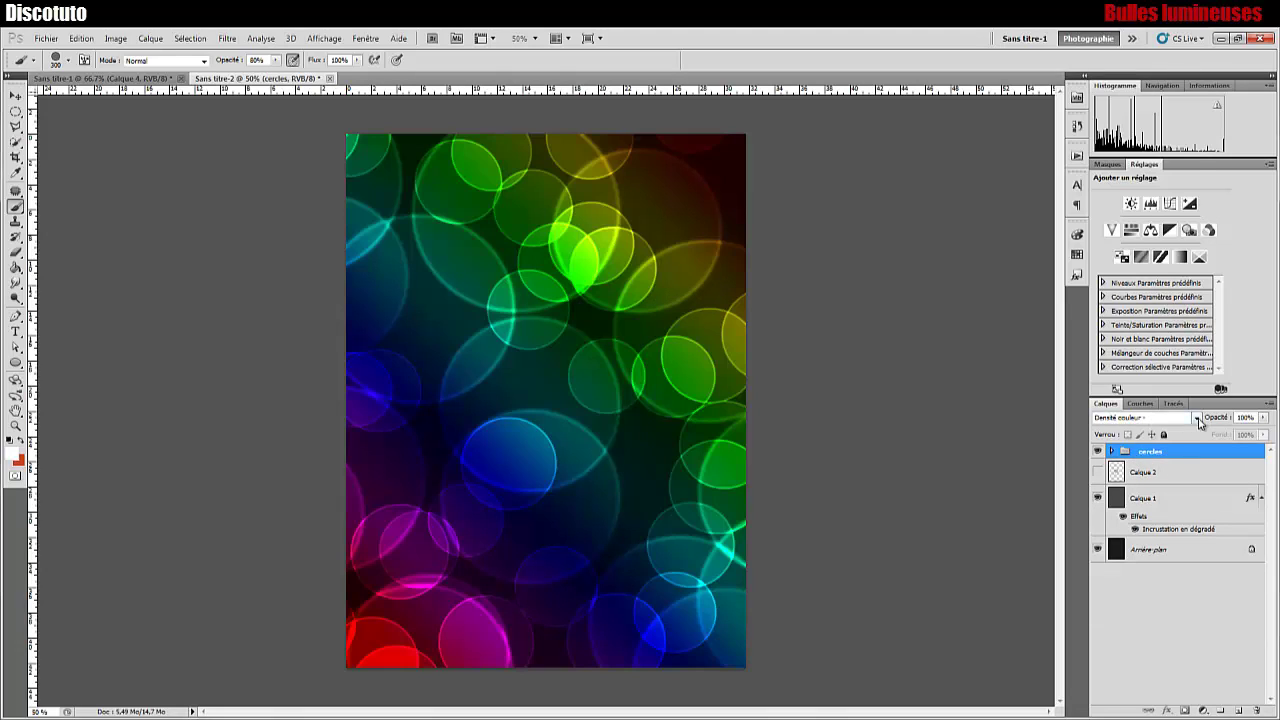
# Step: Preview the cercles group in Normal blend mode for comparison and restore its Densité couleur - mode
pyautogui.click(1199, 423)
pyautogui.click(1132, 84)
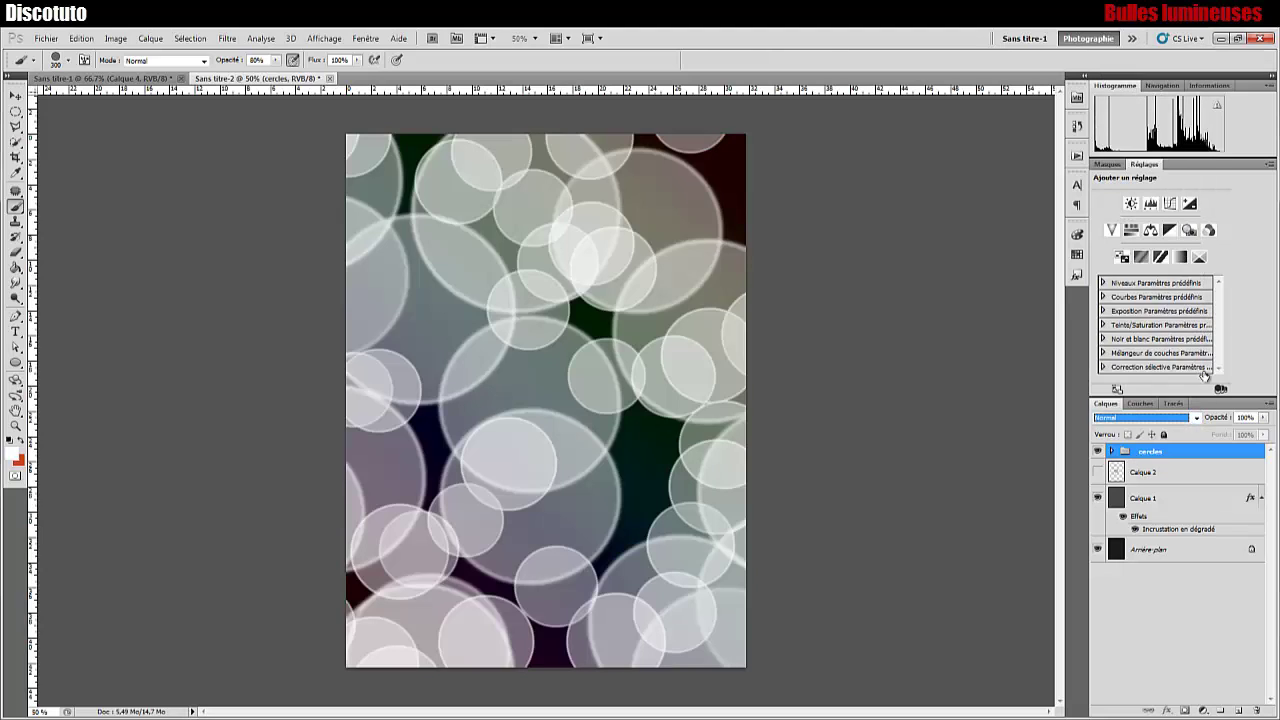
pyautogui.click(1199, 422)
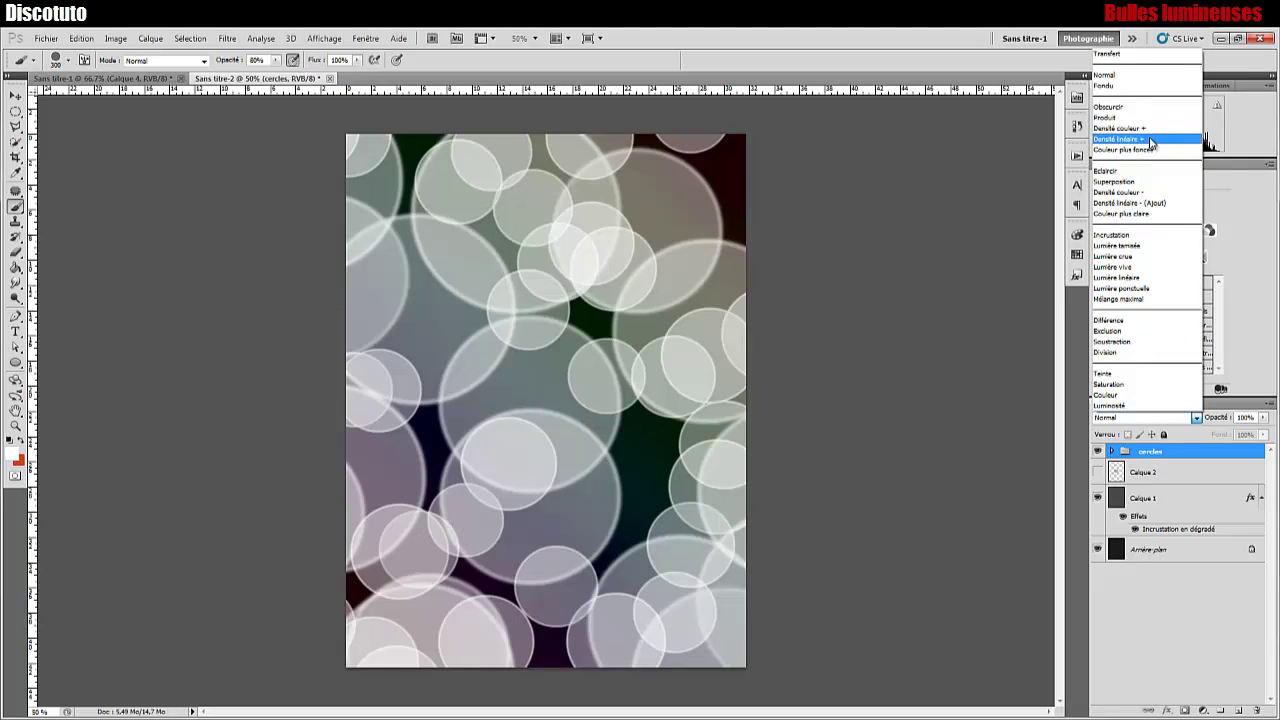
pyautogui.click(1130, 192)
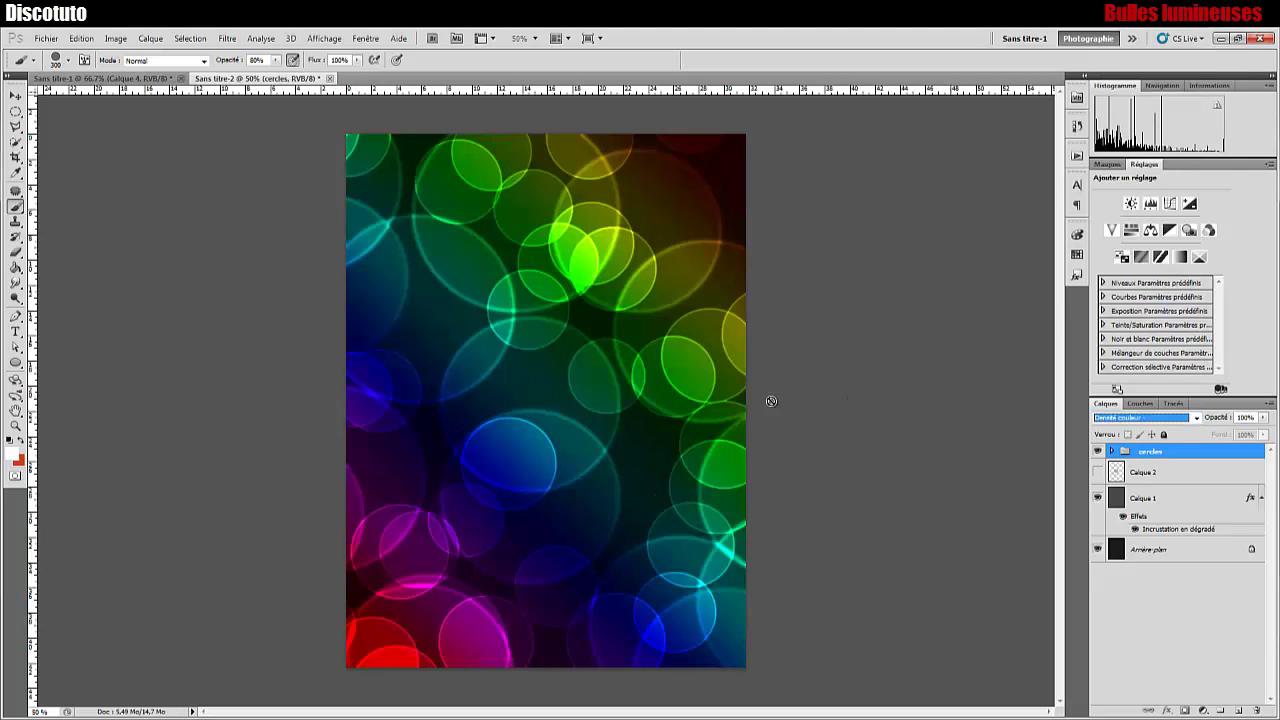